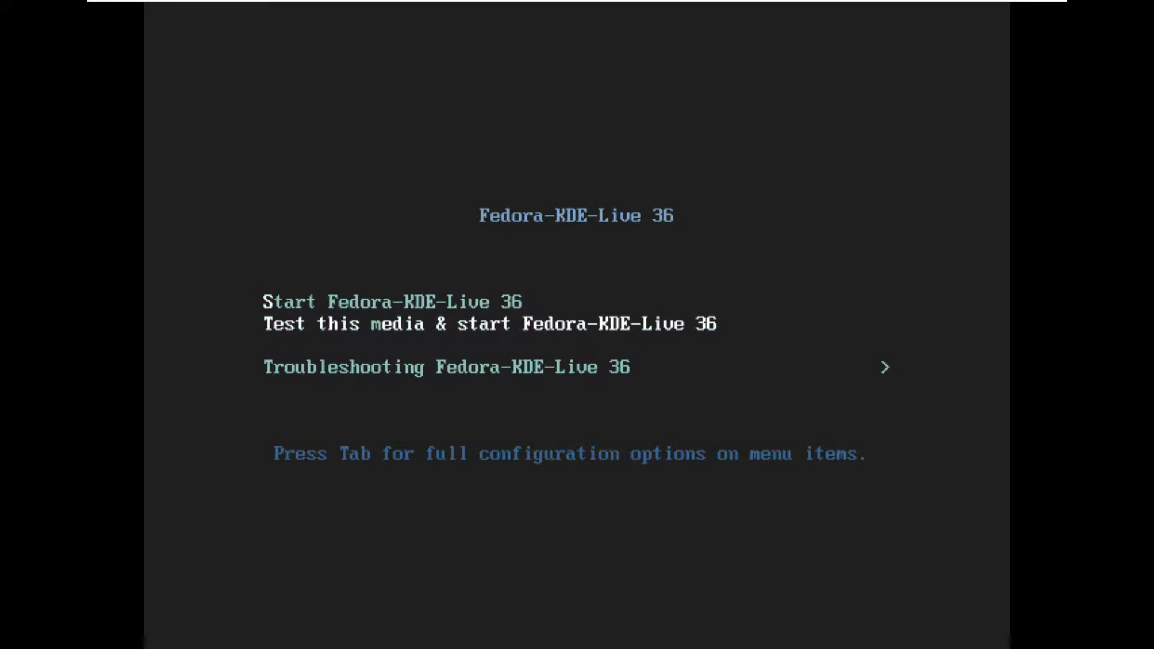
Select 'Start Fedora-KDE-Live 36' in the boot menu to skip the media test
key("Up")
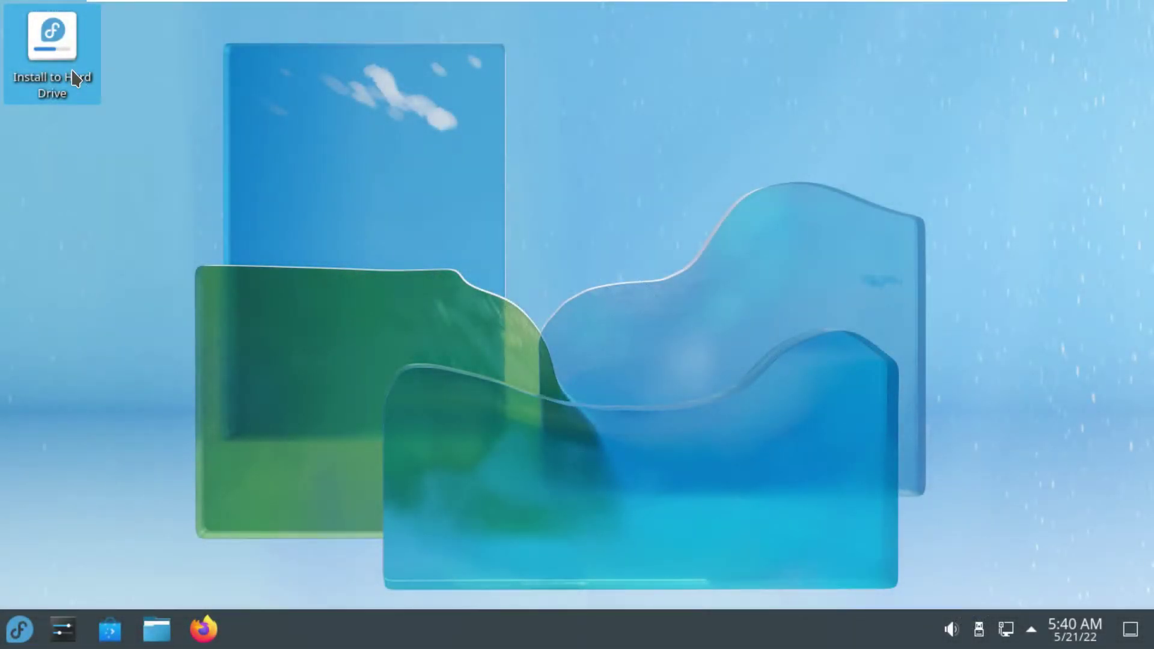
Launch Install to Hard Drive and pick English (United States) as the installation language
left_click(78, 84)
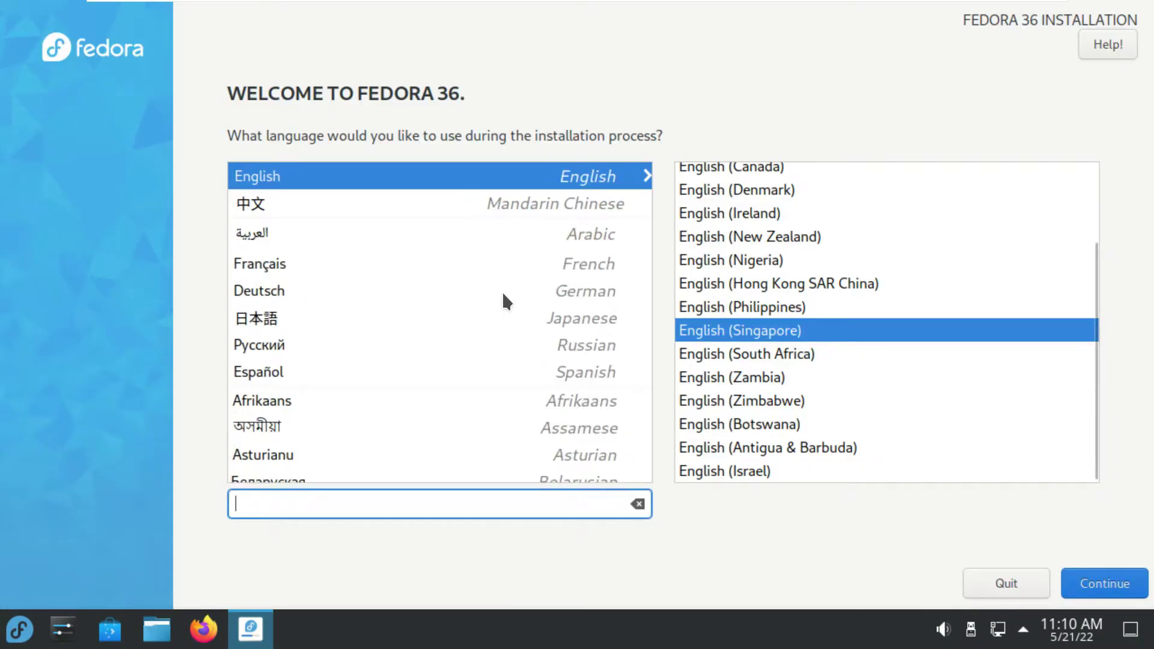
scroll(716, 320, "up", 3)
left_click(773, 176)
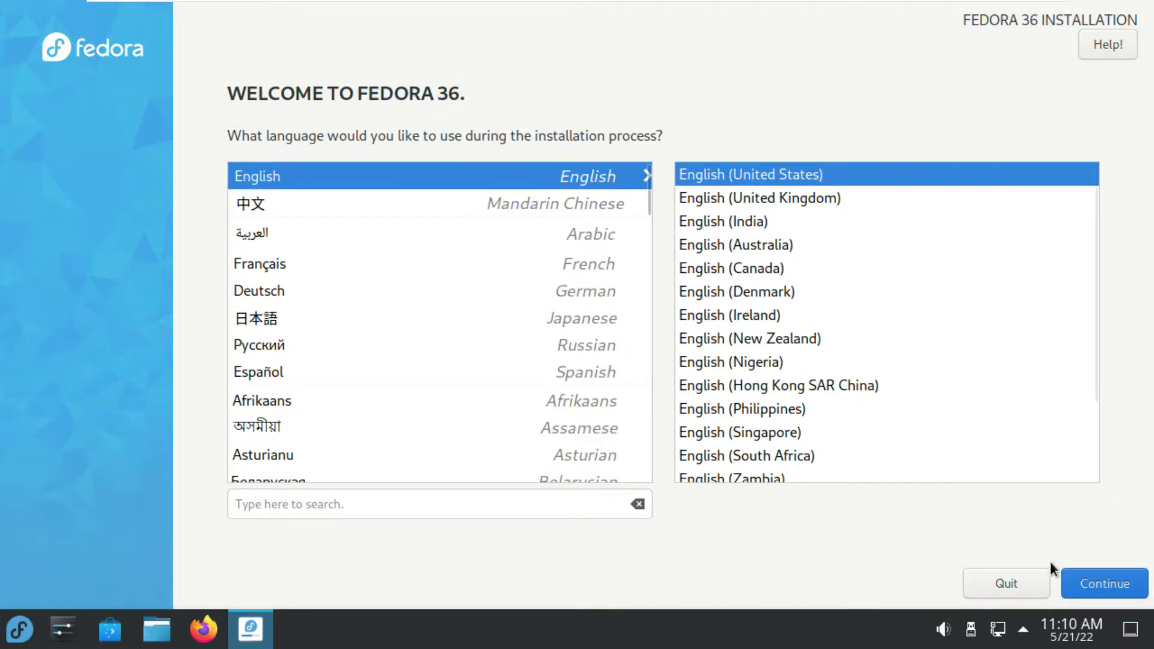
Keep Automatic partitioning on the 30 GiB disk with encryption and extra space left off
left_click(1073, 590)
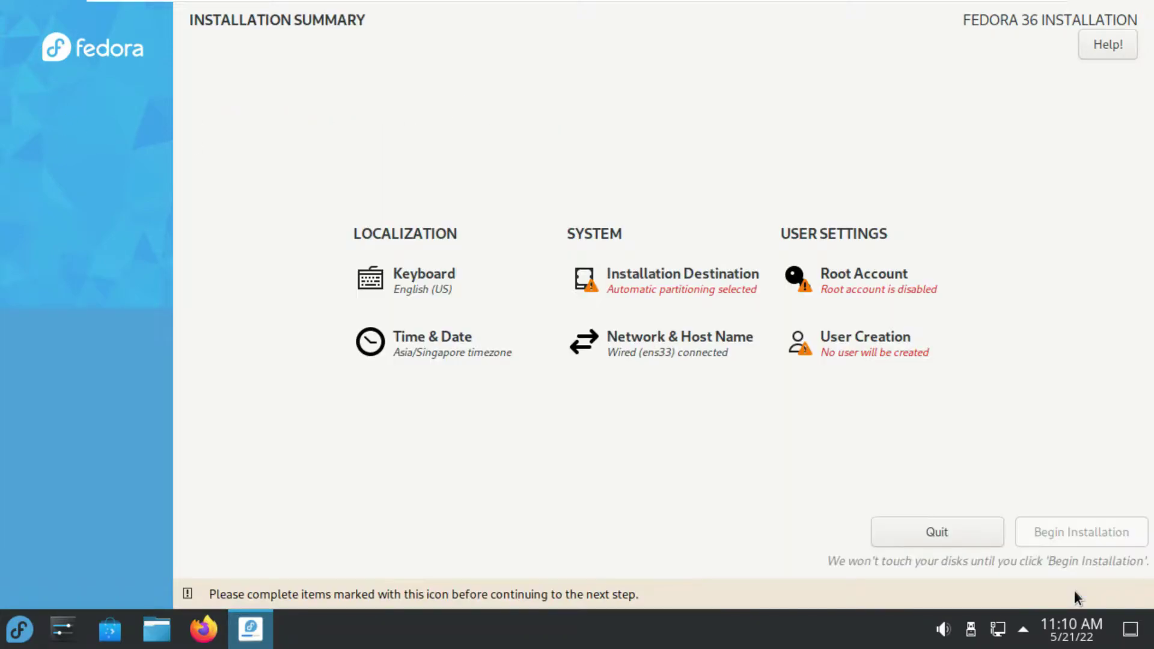
left_click(691, 291)
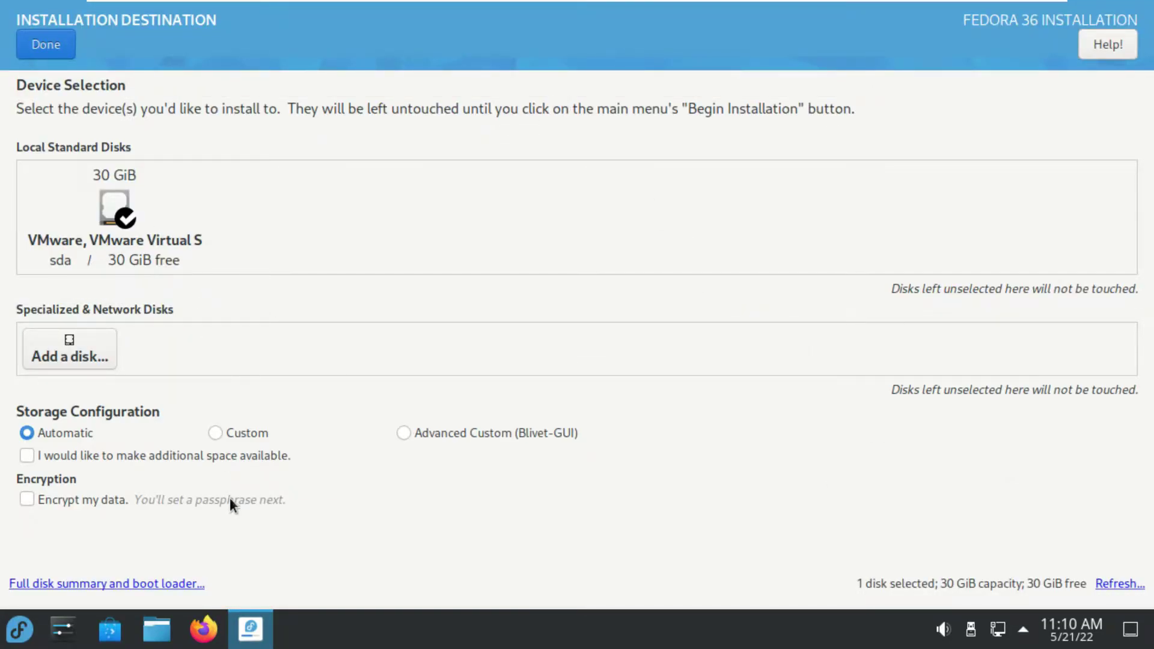
left_click(130, 501)
left_click(96, 466)
left_click(90, 500)
left_click(92, 454)
left_click(406, 442)
left_click(56, 433)
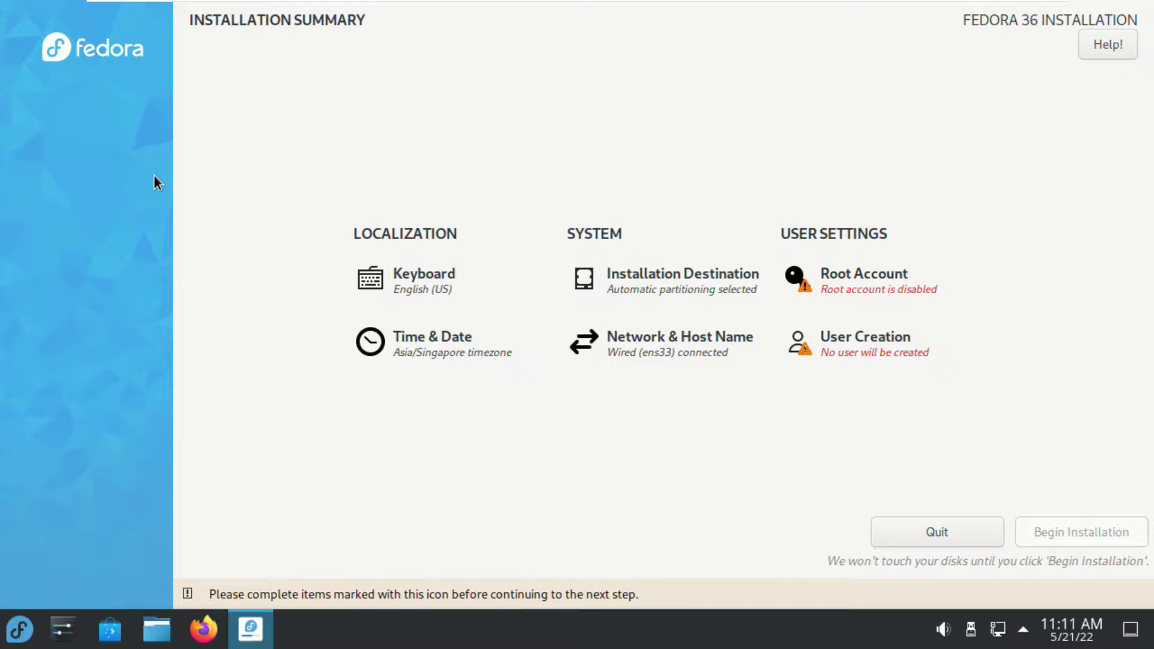
Enable the root account, then enter and confirm its password
left_click(878, 301)
left_click(434, 264)
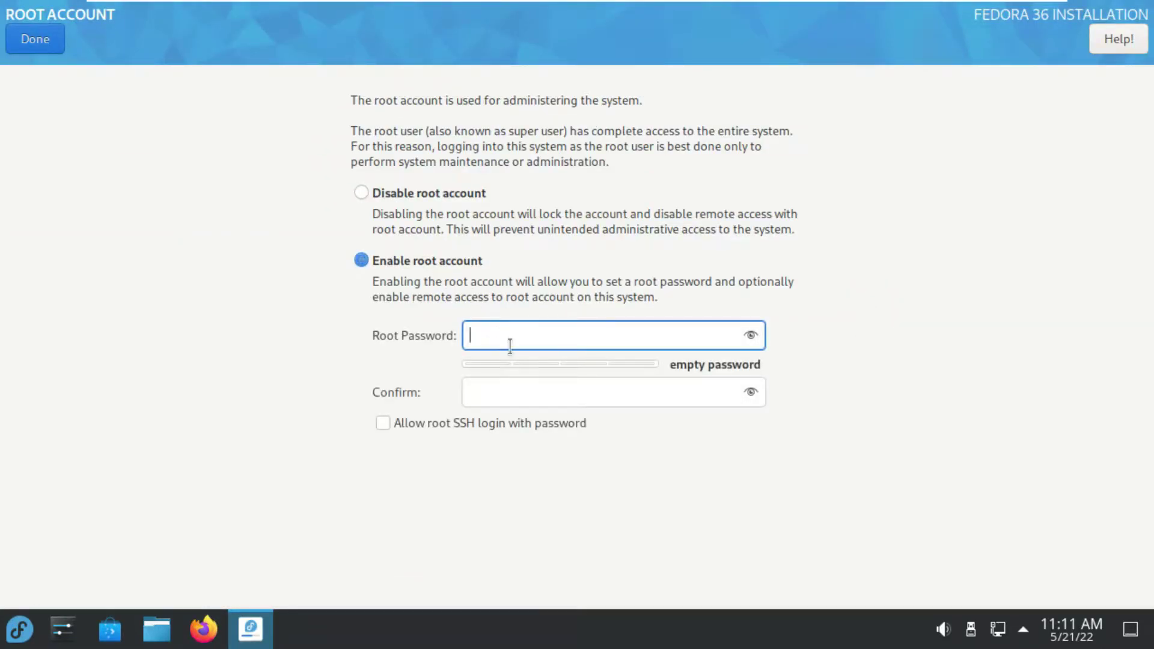
left_click(750, 335)
type("12345")
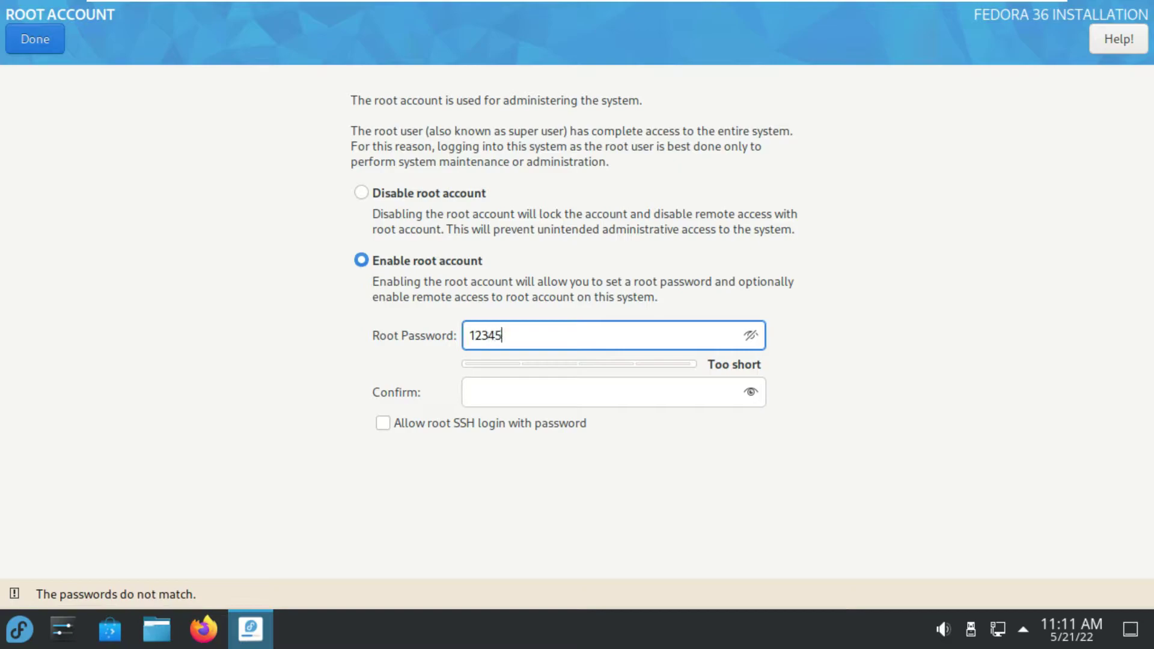
left_click(656, 403)
type("12345")
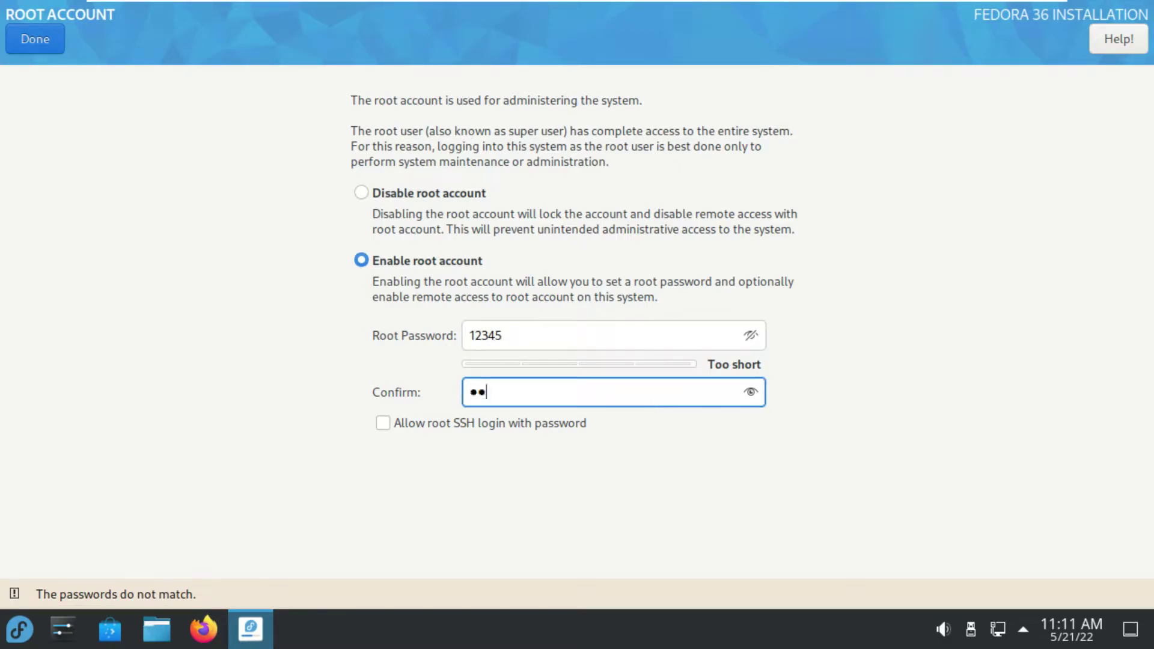
left_click(755, 391)
left_click(30, 39)
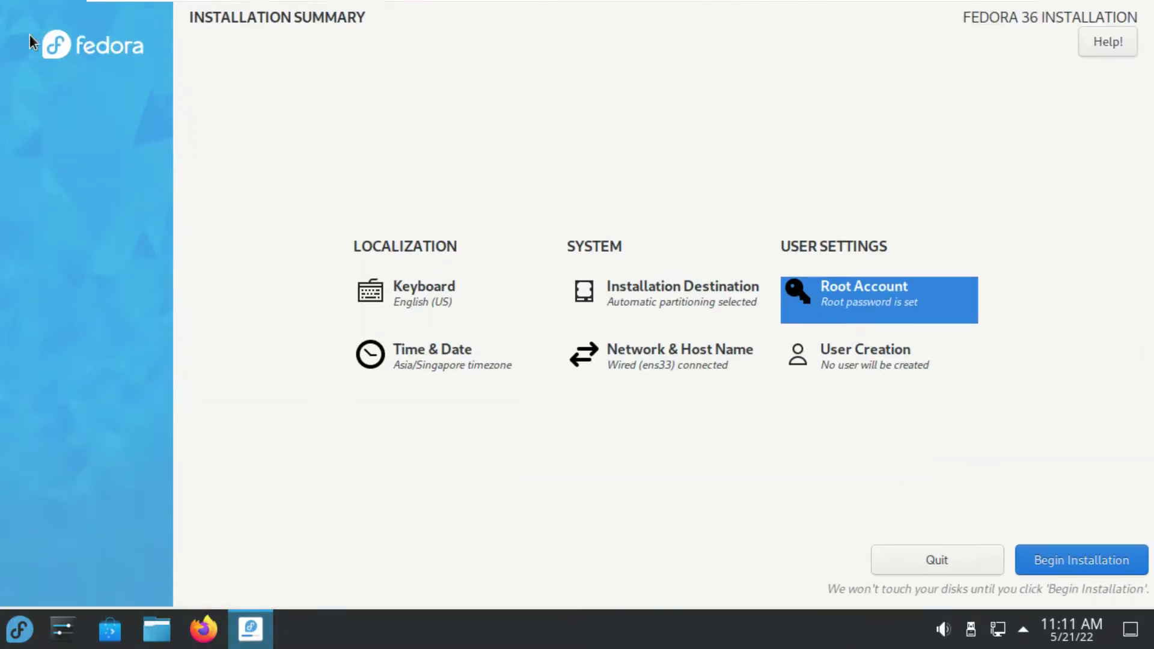
Choose Americas/Los Angeles as the time zone from the map
left_click(360, 365)
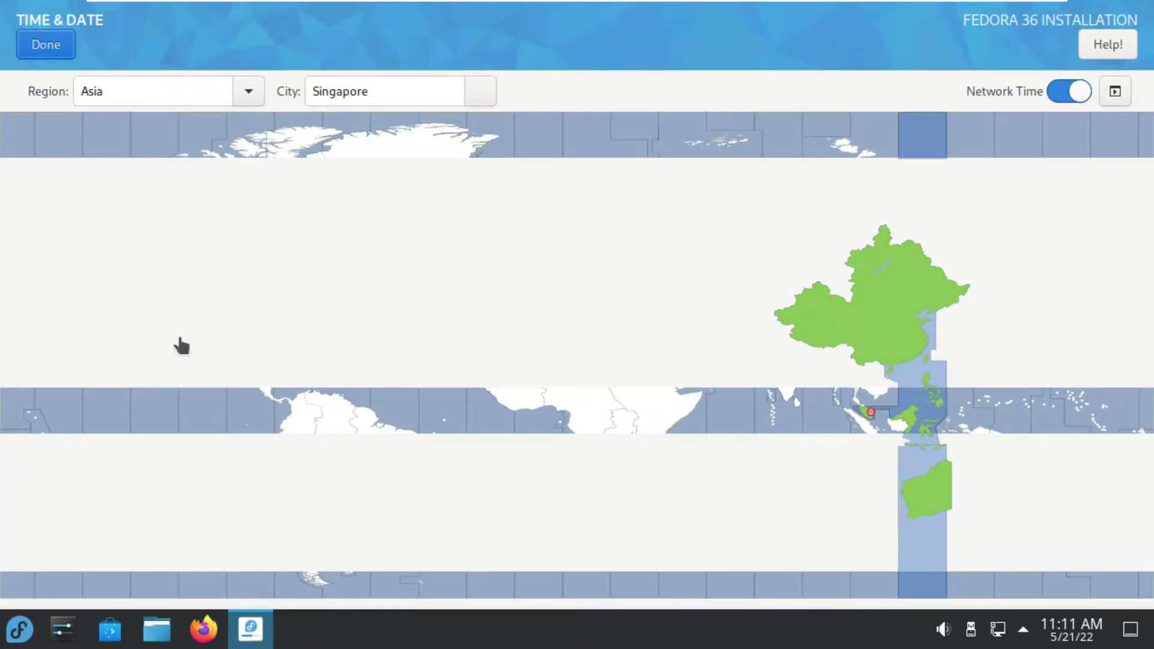
left_click(217, 338)
left_click(137, 308)
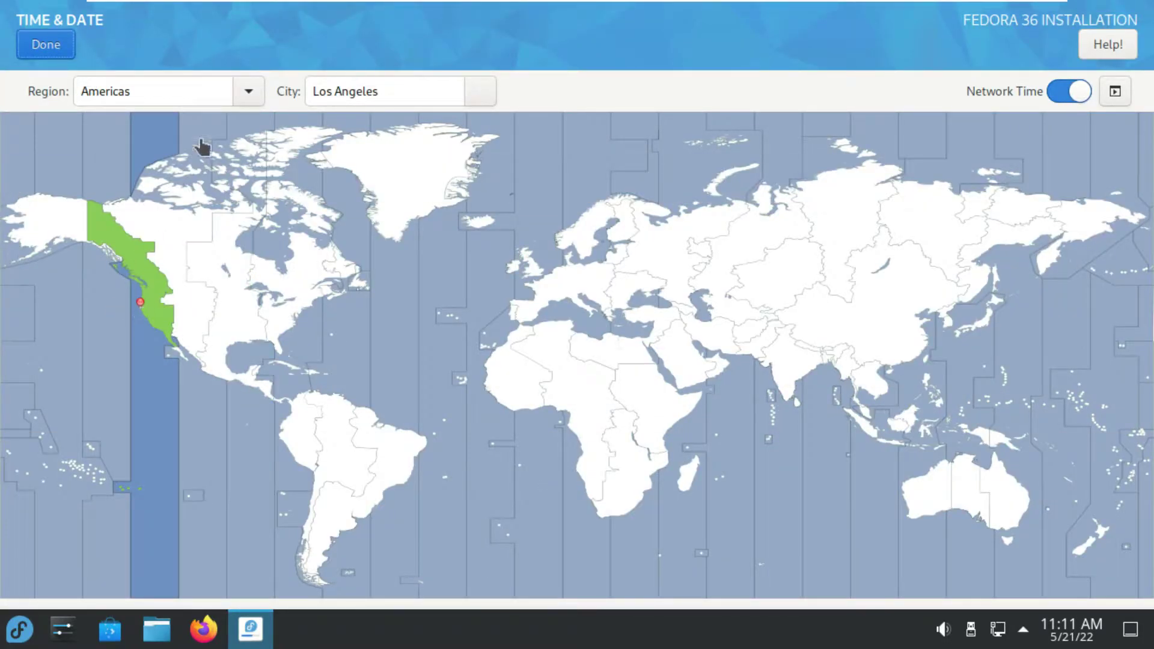
left_click(249, 91)
left_click(482, 104)
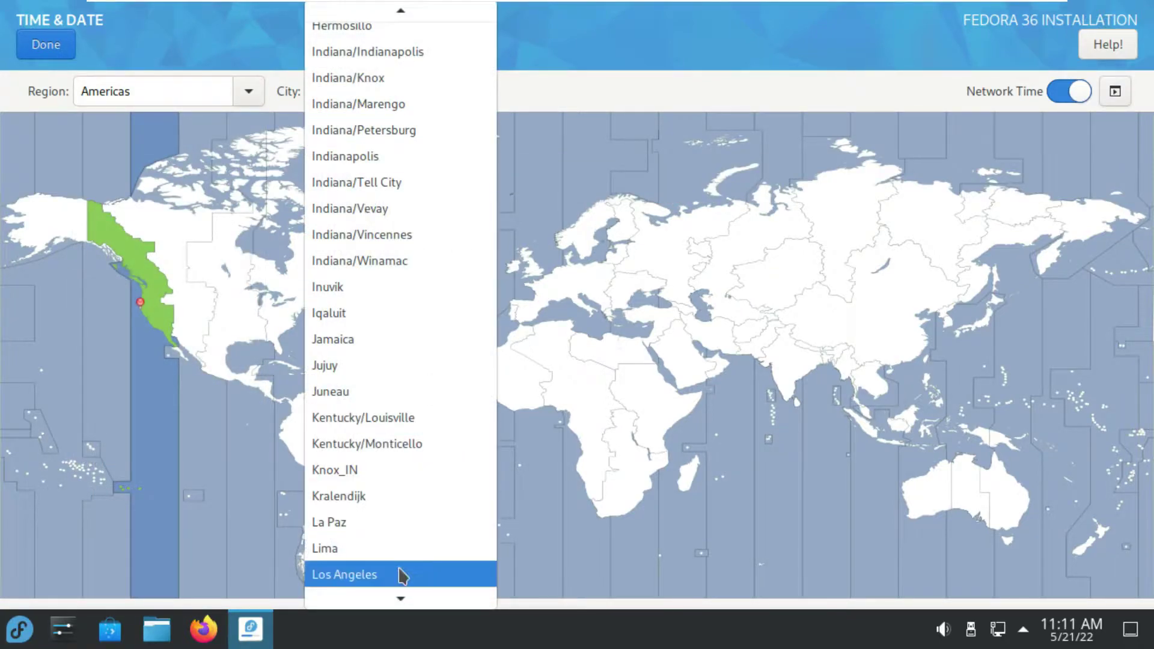
left_click(91, 149)
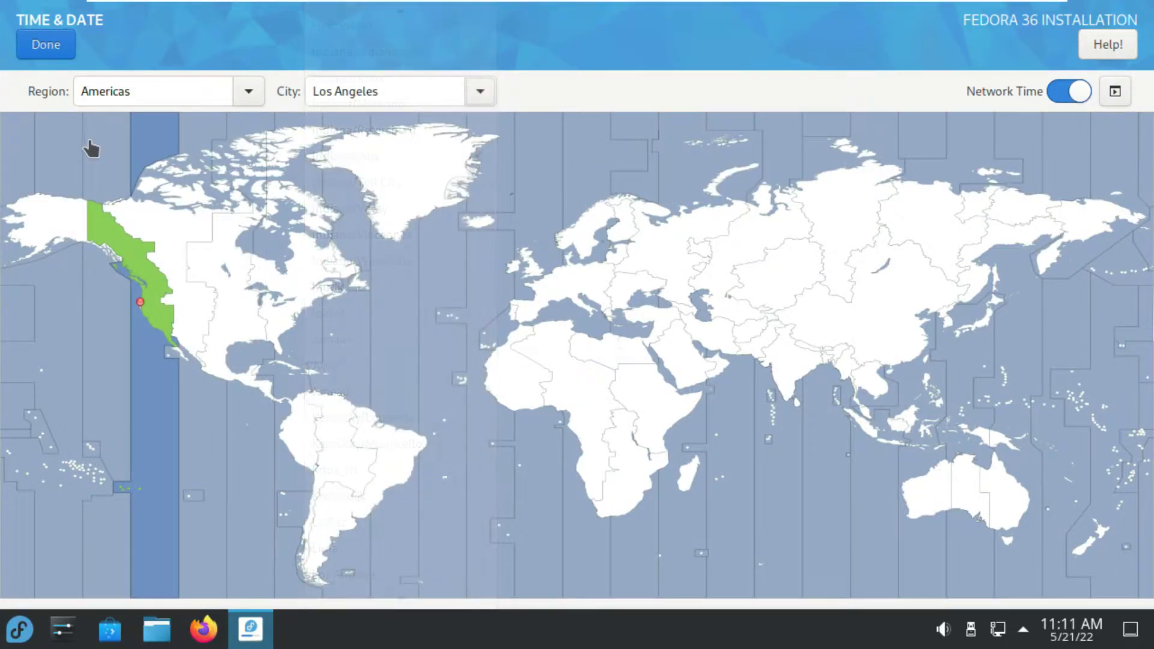
left_click(27, 45)
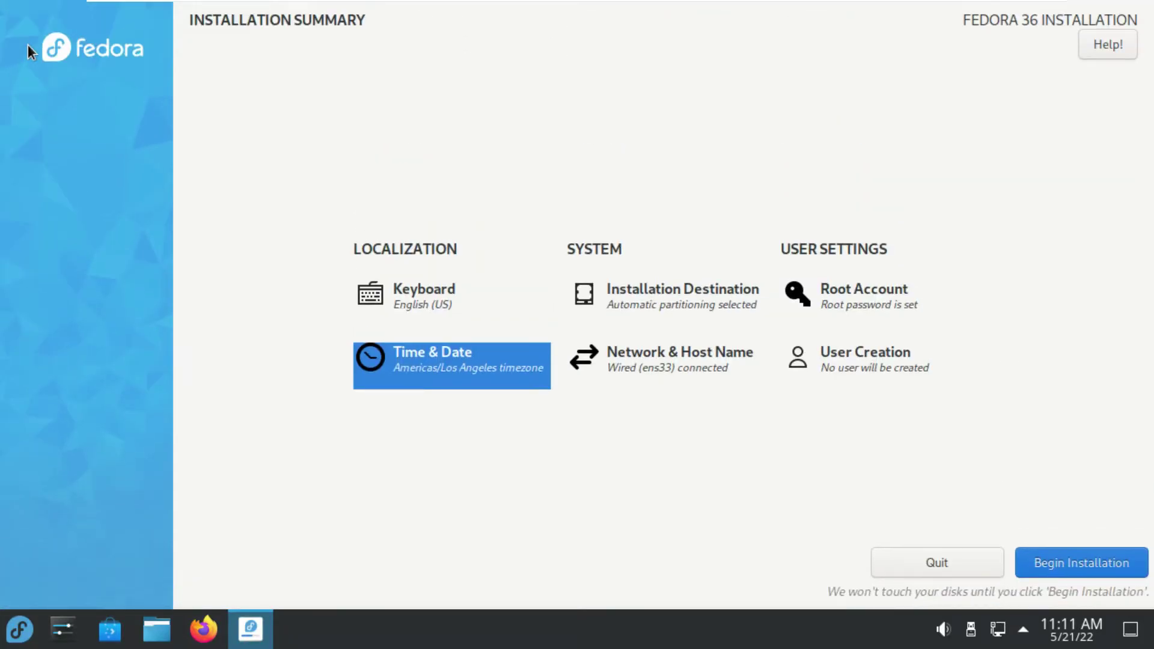
Enter and confirm the new user's password in User Creation
left_click(899, 364)
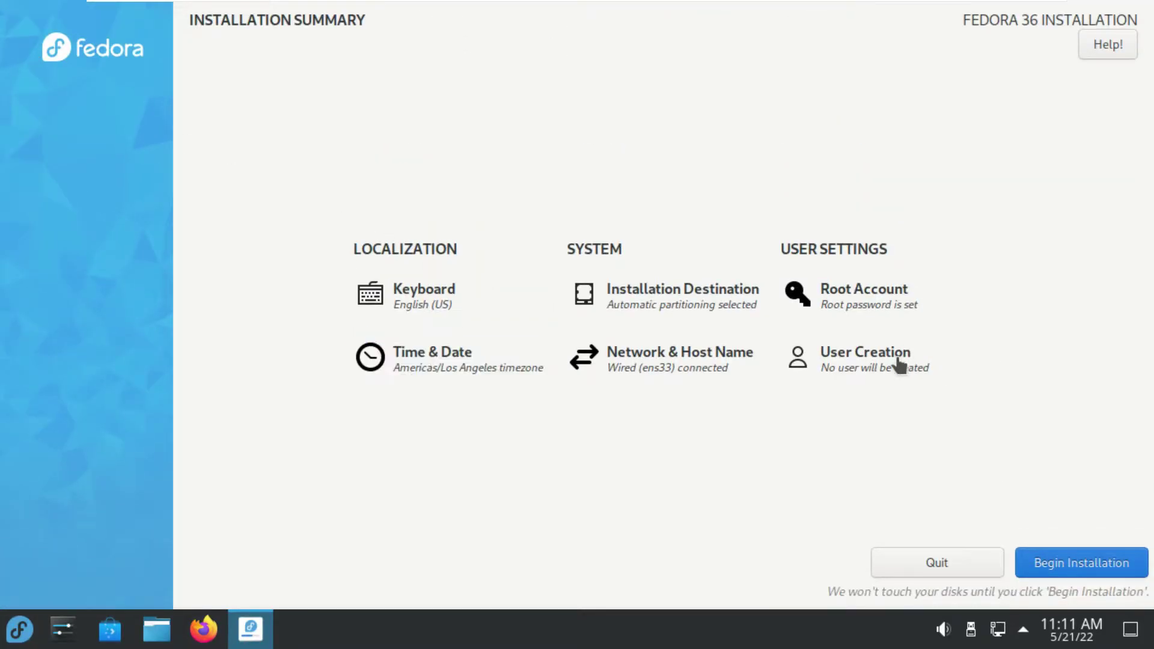
left_click(842, 226)
type("12345")
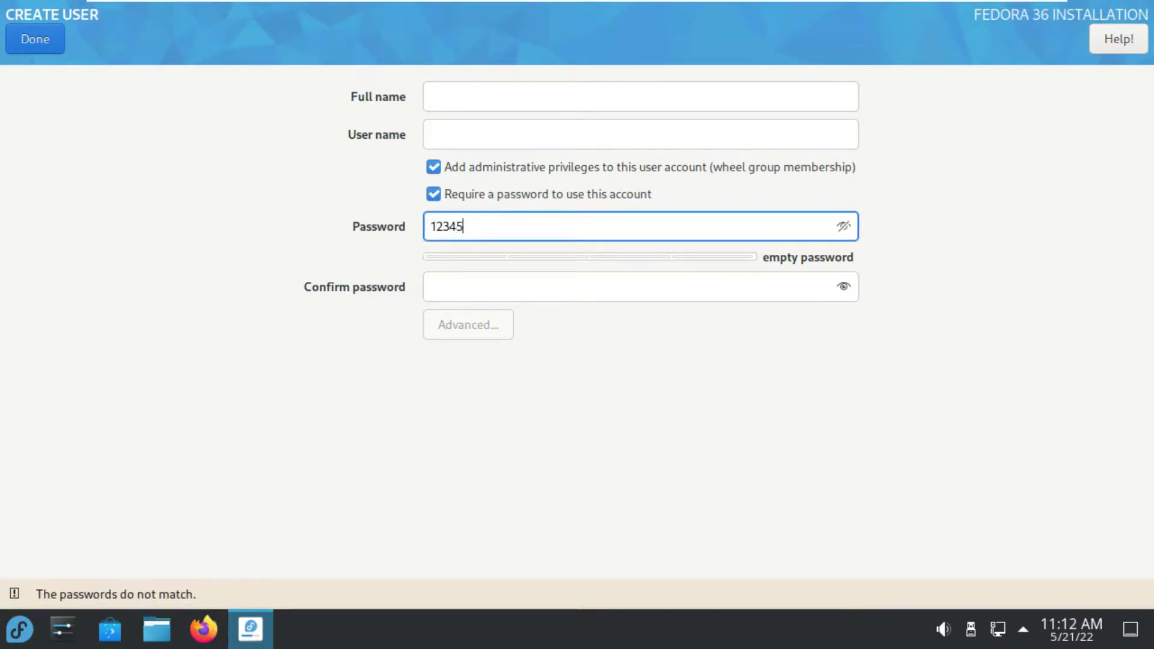
left_click(785, 286)
type("12345")
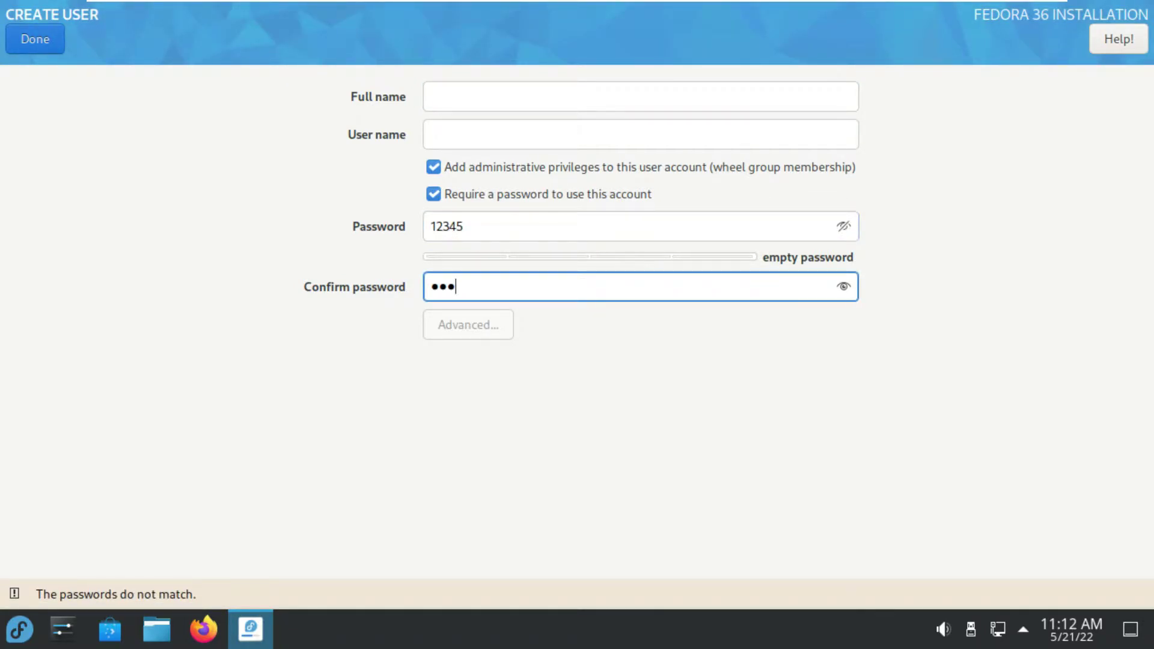
left_click(843, 286)
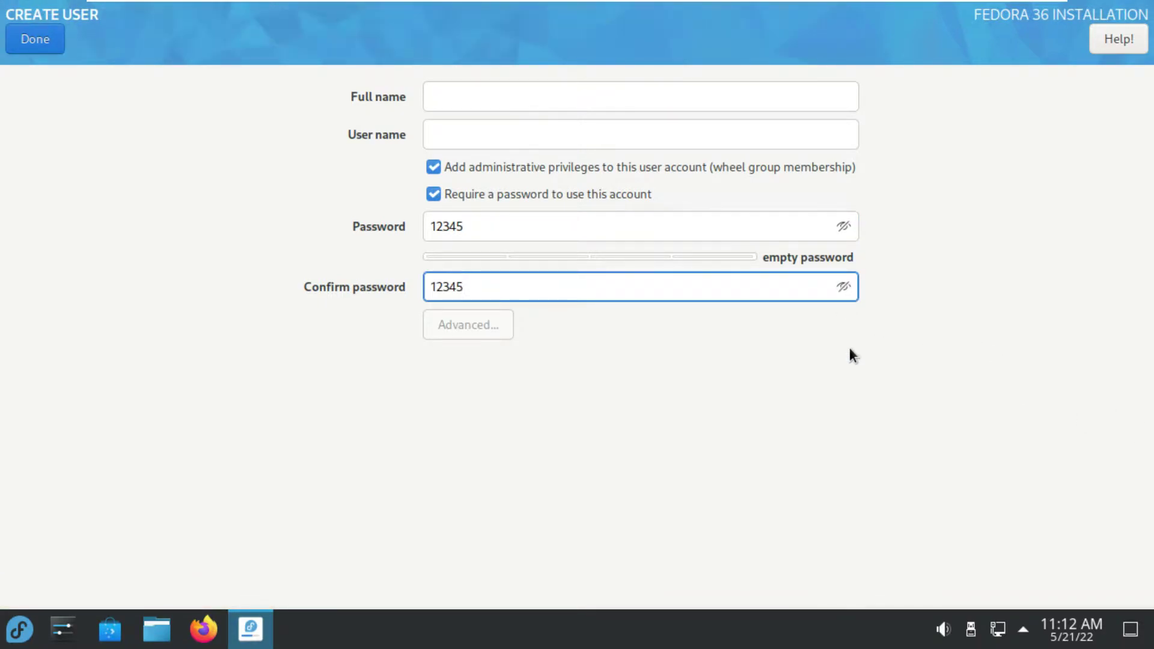
Fill in the user's full name, leave Advanced options unchanged, and accept the user
left_click(654, 95)
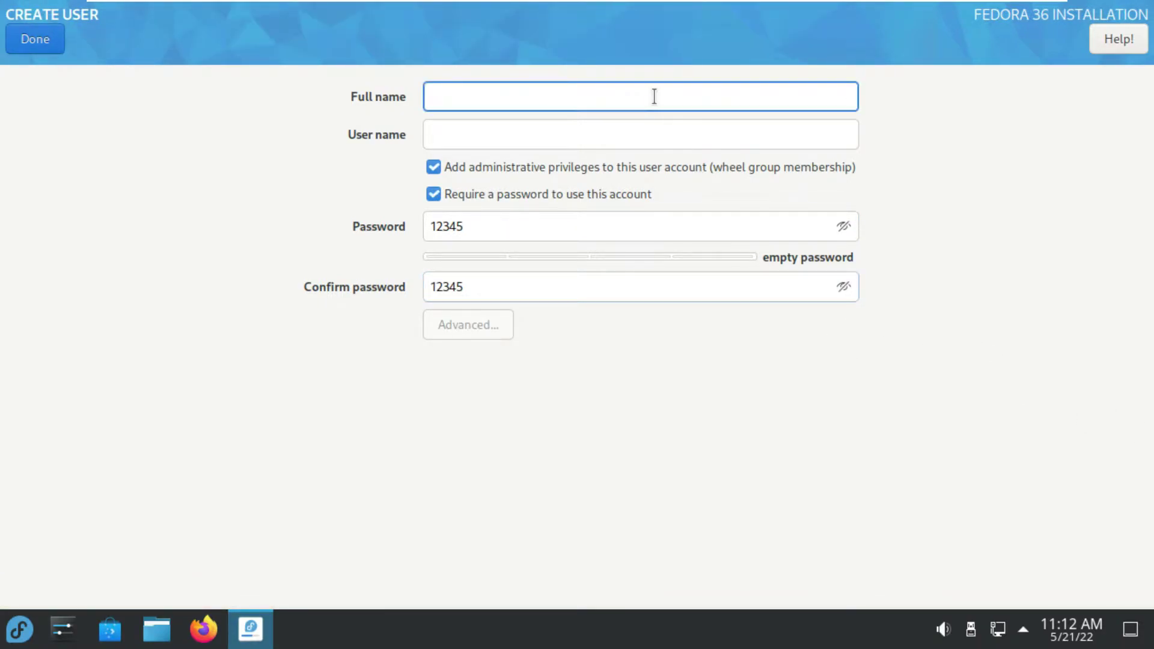
type("runboxi")
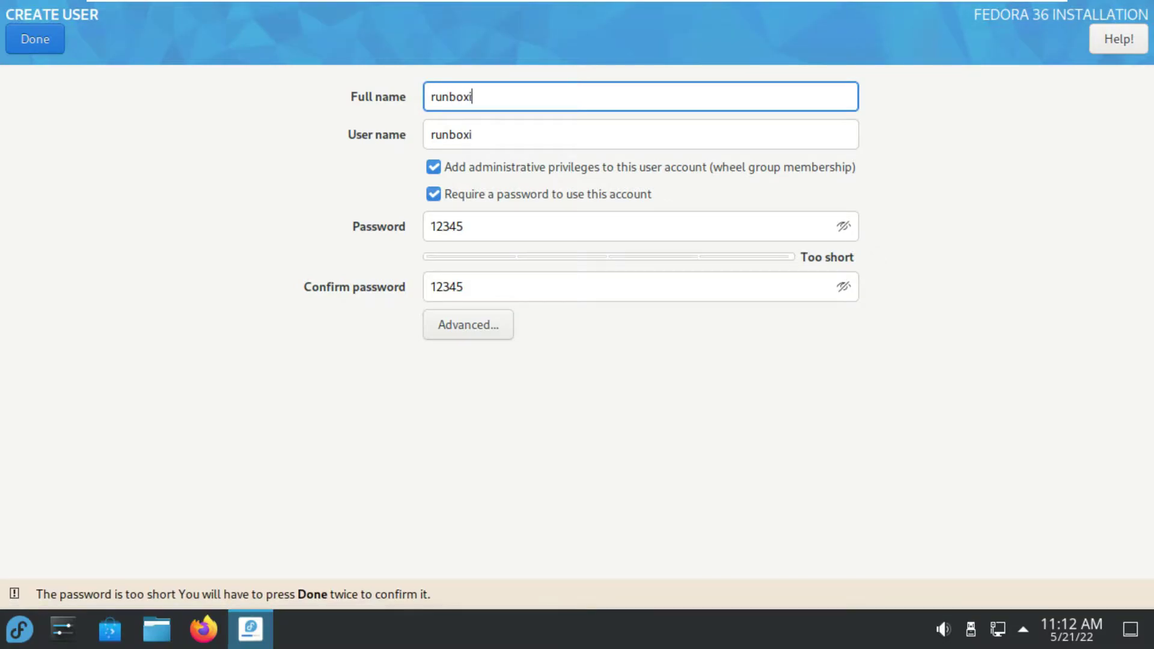
type("ng")
left_click(481, 323)
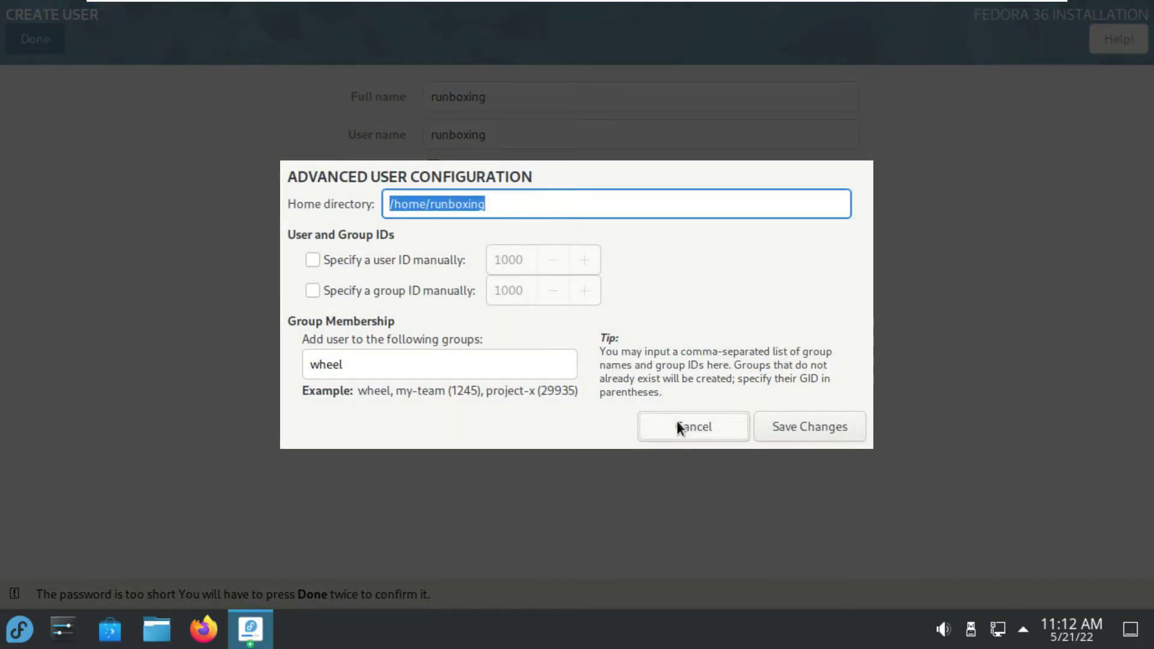
left_click(678, 426)
left_click(36, 39)
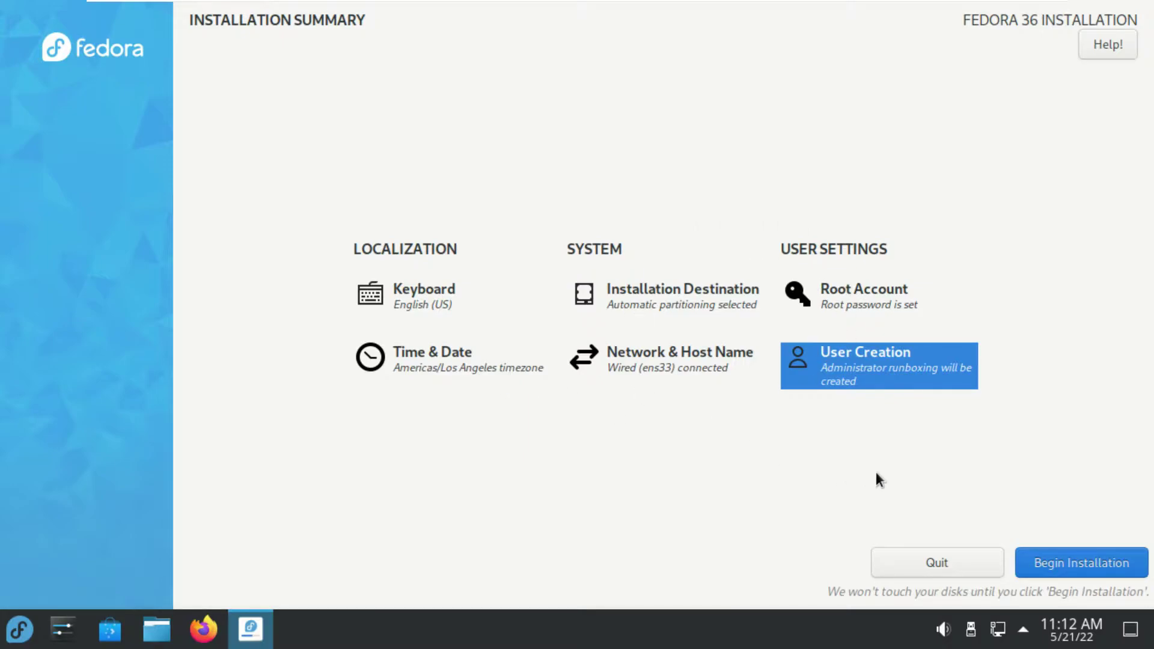
Begin installing Fedora to the disk
left_click(1049, 555)
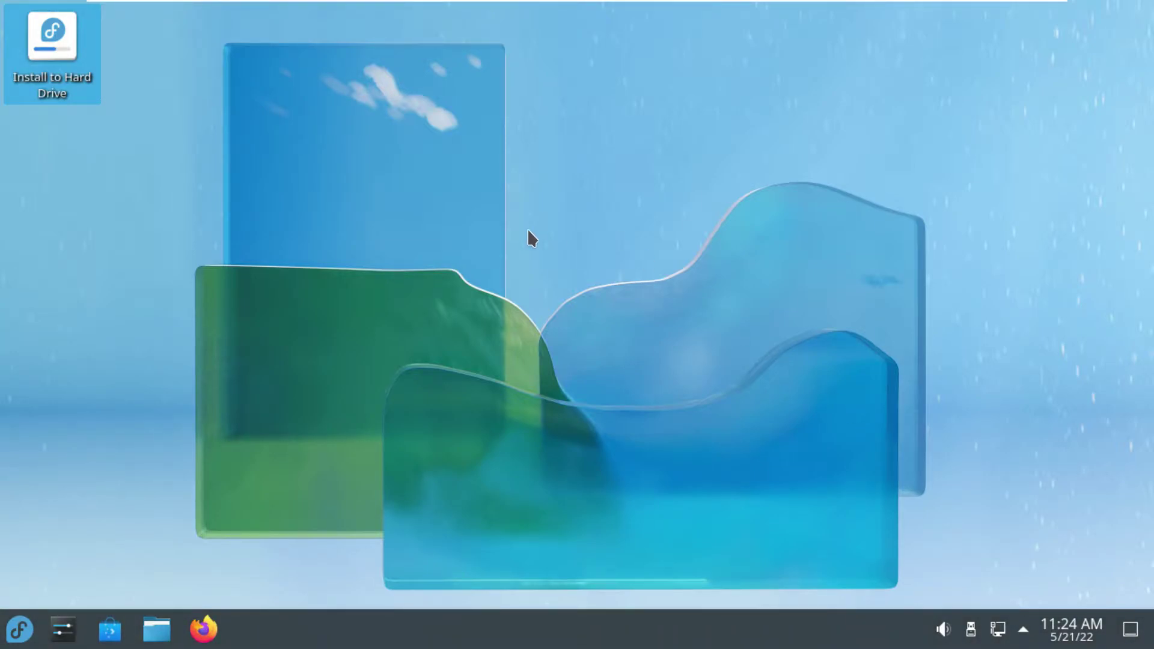
Restart the live system from the application launcher, confirming an immediate restart
left_click(22, 636)
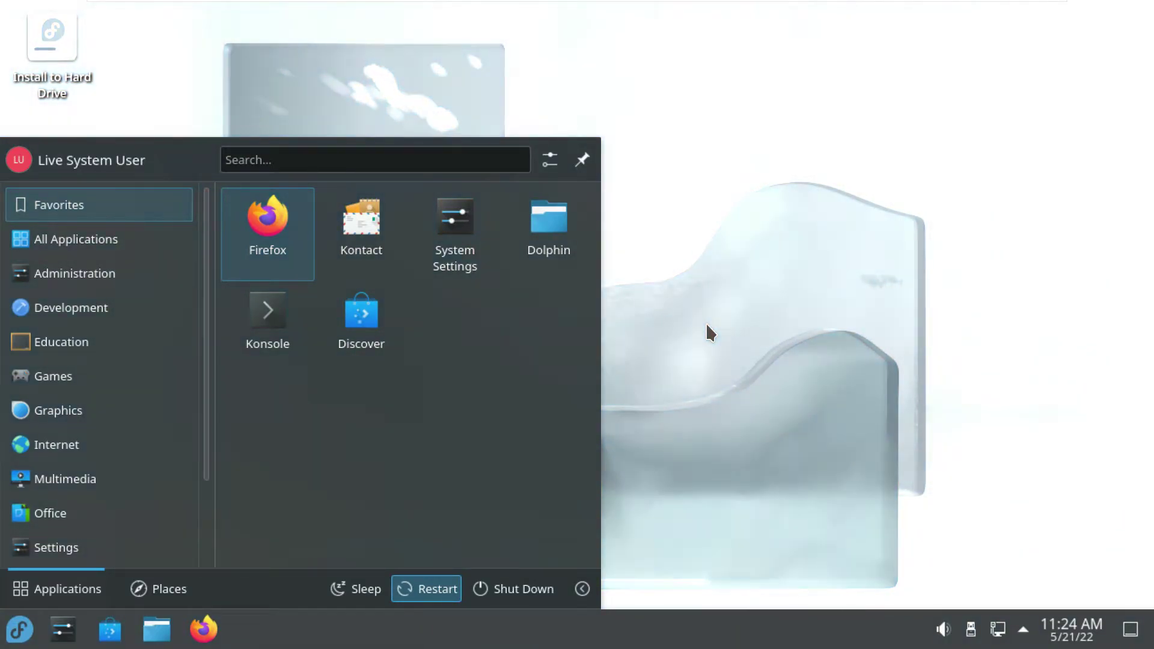
key("Return")
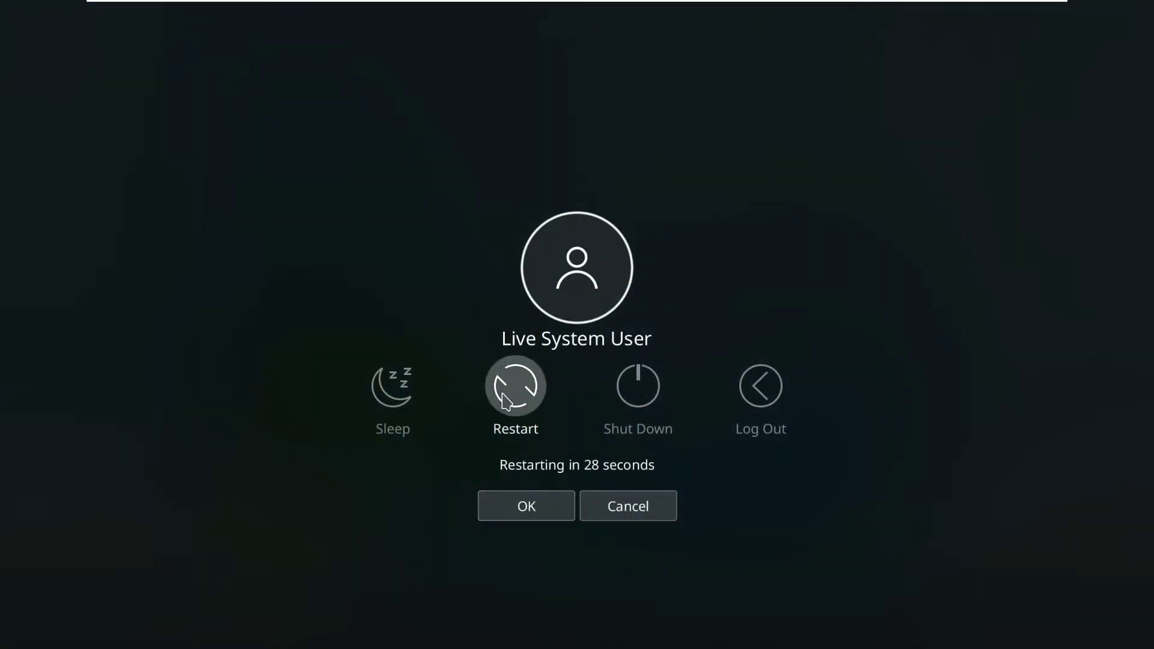
left_click(506, 403)
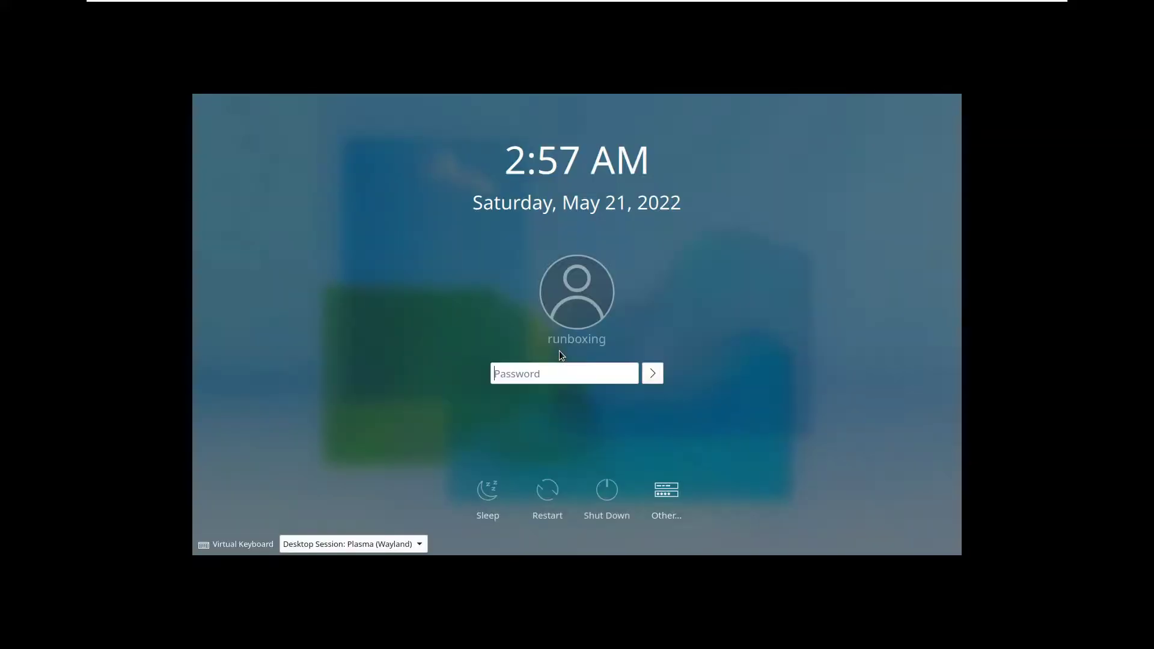
Keep the Plasma (Wayland) session and log in with the password typed on the on-screen number keyboard
left_click(405, 550)
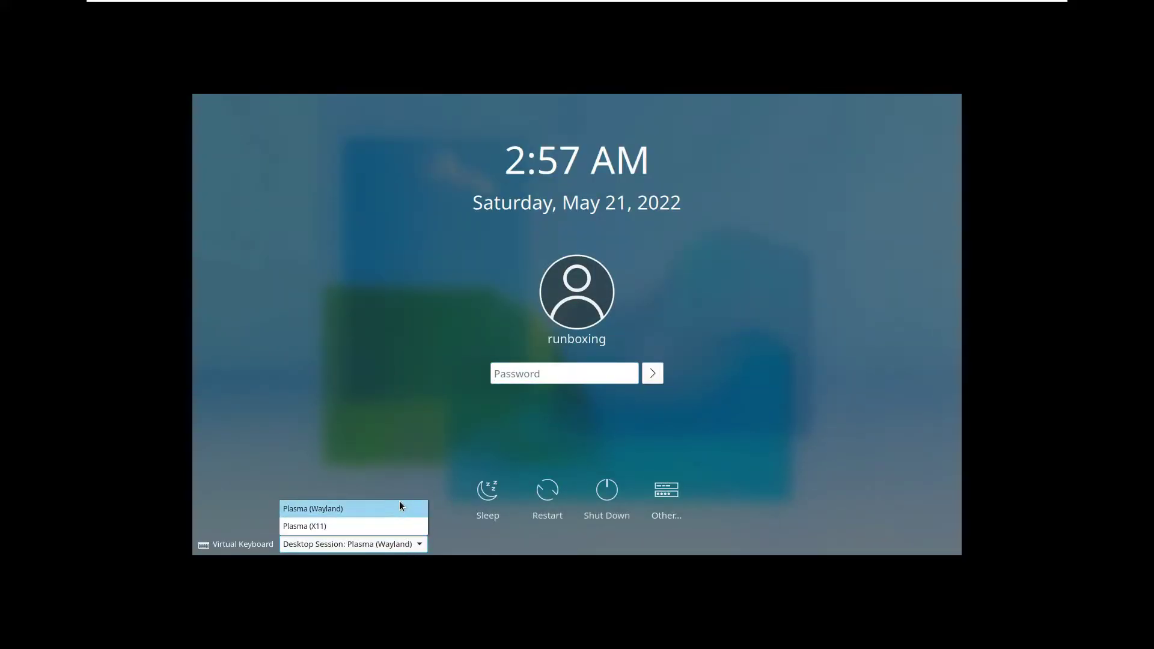
left_click(341, 471)
left_click(238, 545)
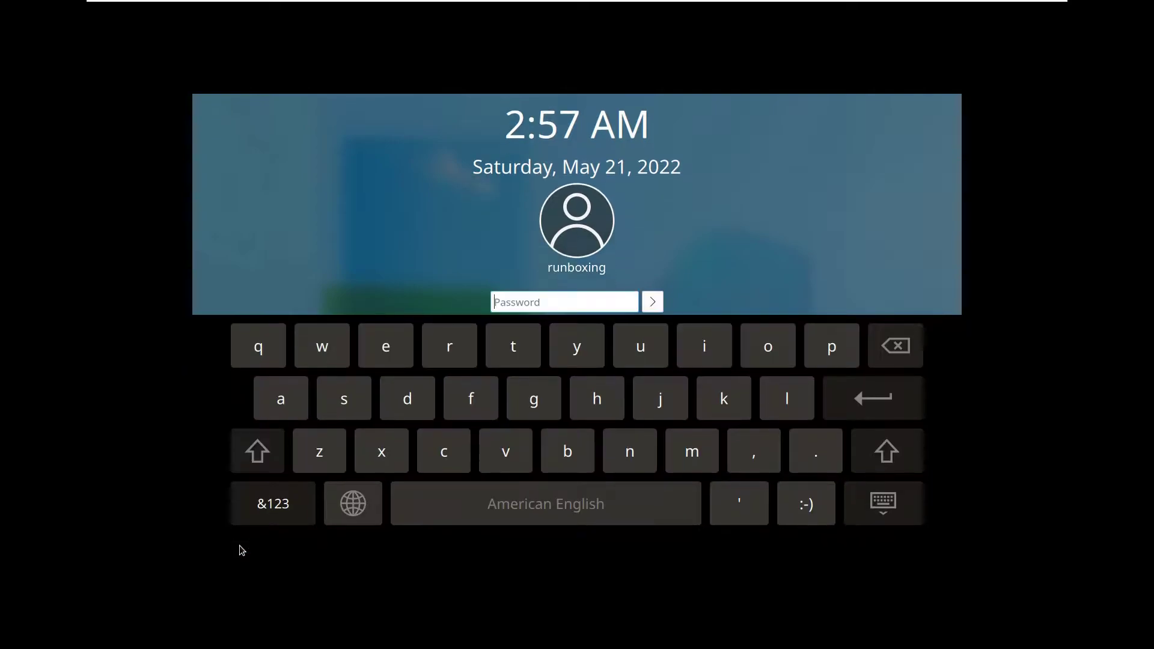
left_click(291, 510)
left_click(322, 346)
left_click(367, 351)
left_click(367, 352)
left_click(465, 336)
left_click(514, 343)
left_click(653, 300)
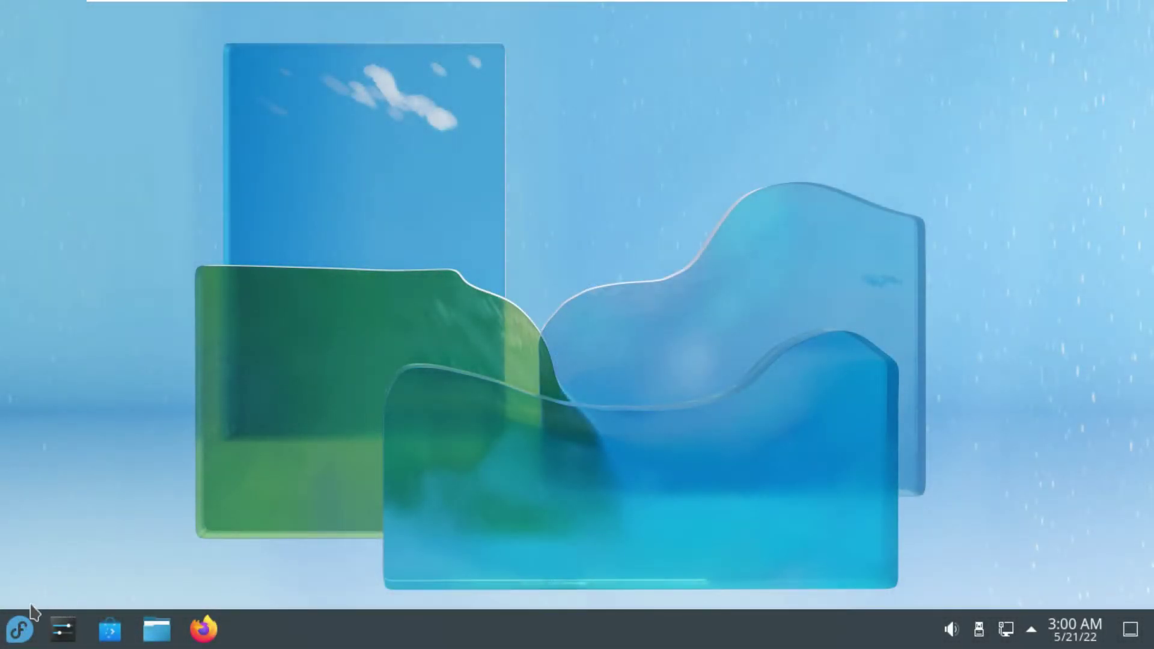
Launch System Monitor from the launcher's System category
left_click(24, 625)
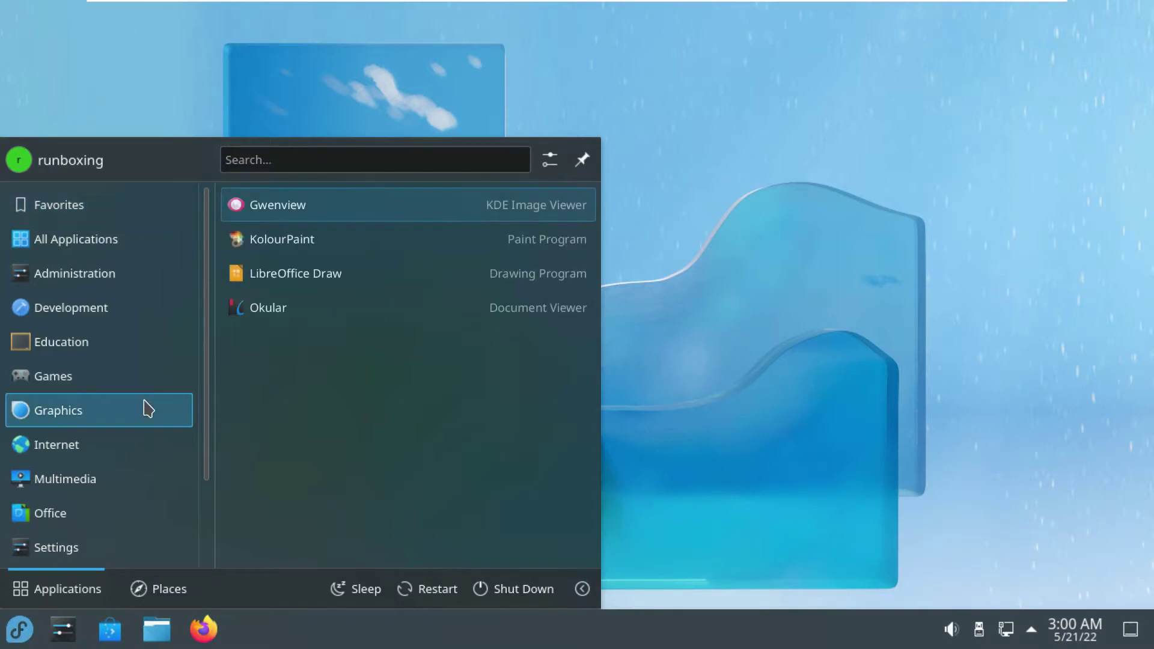
mouse_move(108, 549)
scroll(109, 548, "down", 1)
scroll(108, 554, "down", 1)
mouse_move(113, 489)
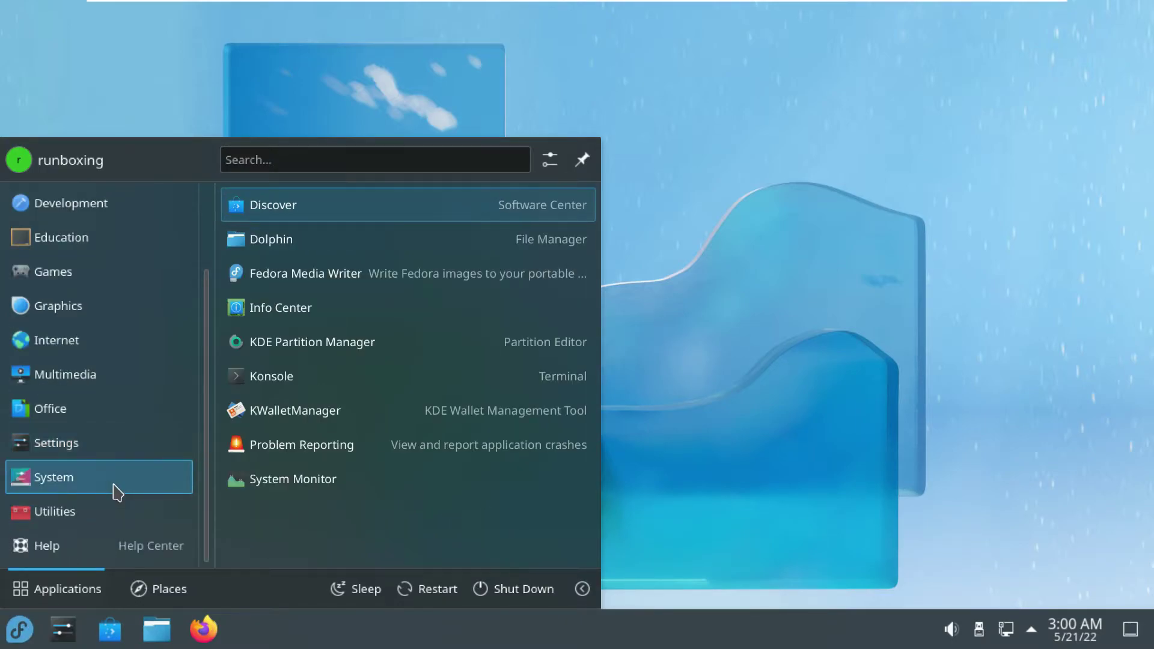
left_click(322, 480)
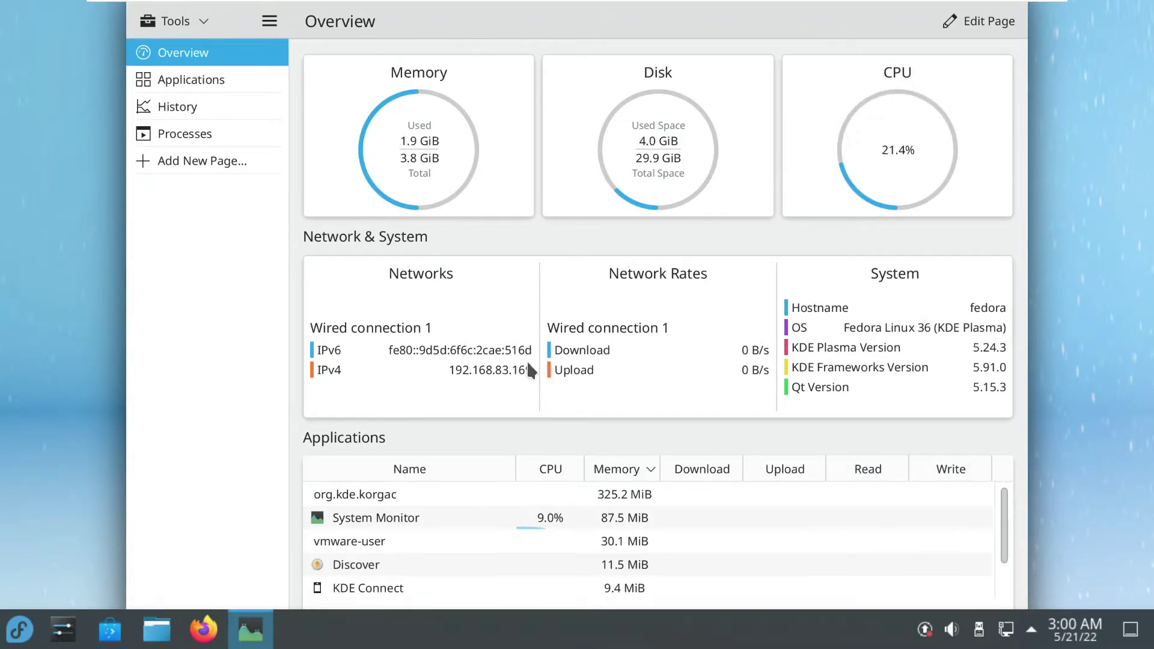
Review System Monitor's Applications usage table and the History graphs
left_click(244, 83)
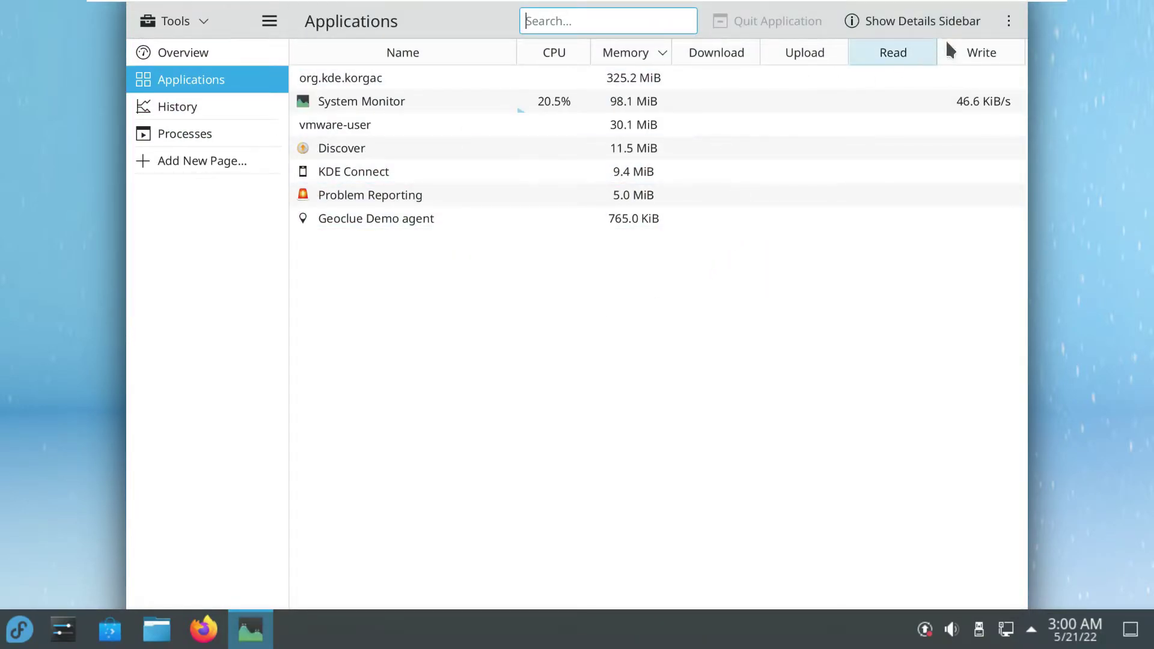
left_click(1006, 22)
key("Escape")
left_click(250, 114)
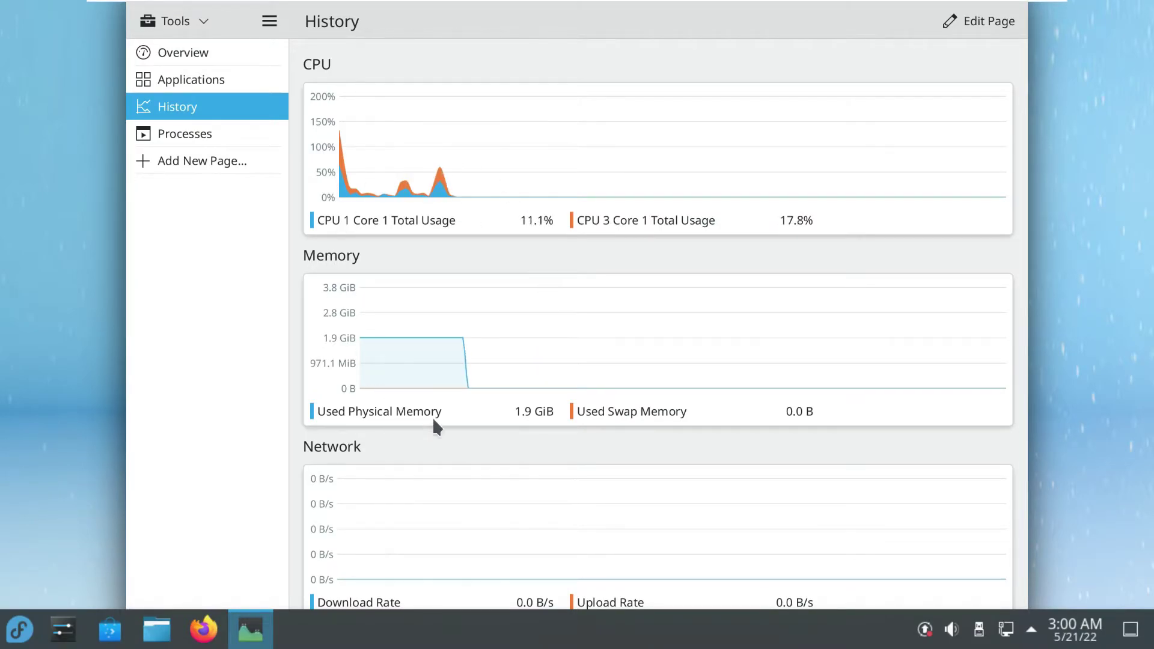
Show the Processes page as a tree under systemd
left_click(240, 137)
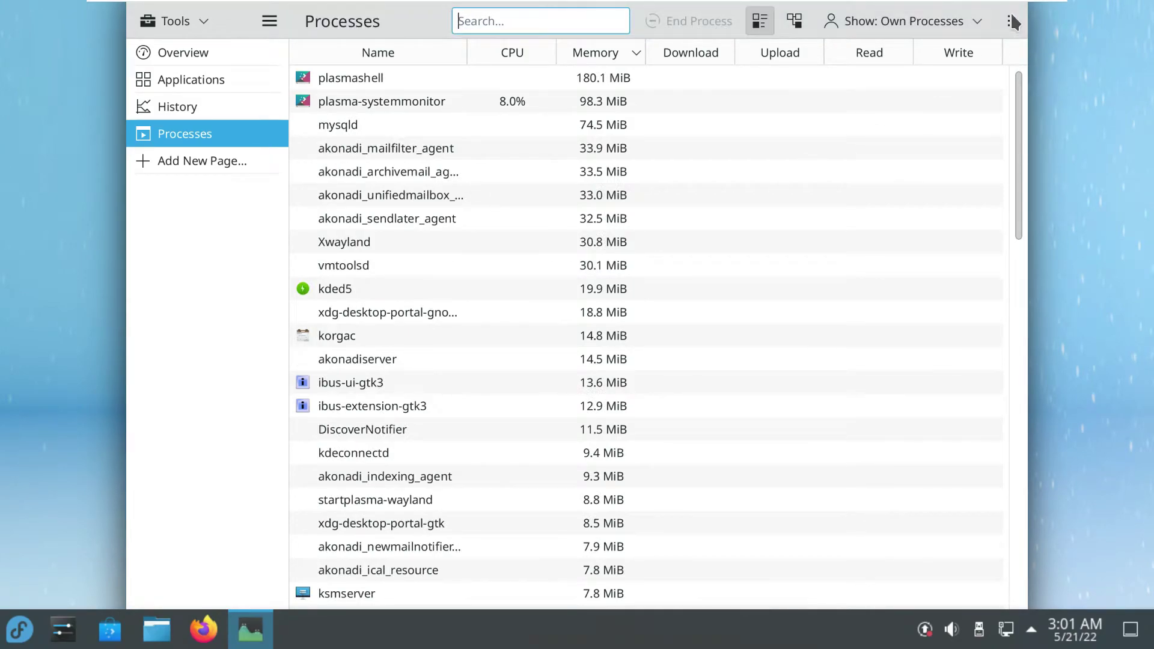
left_click(1008, 21)
left_click(1008, 23)
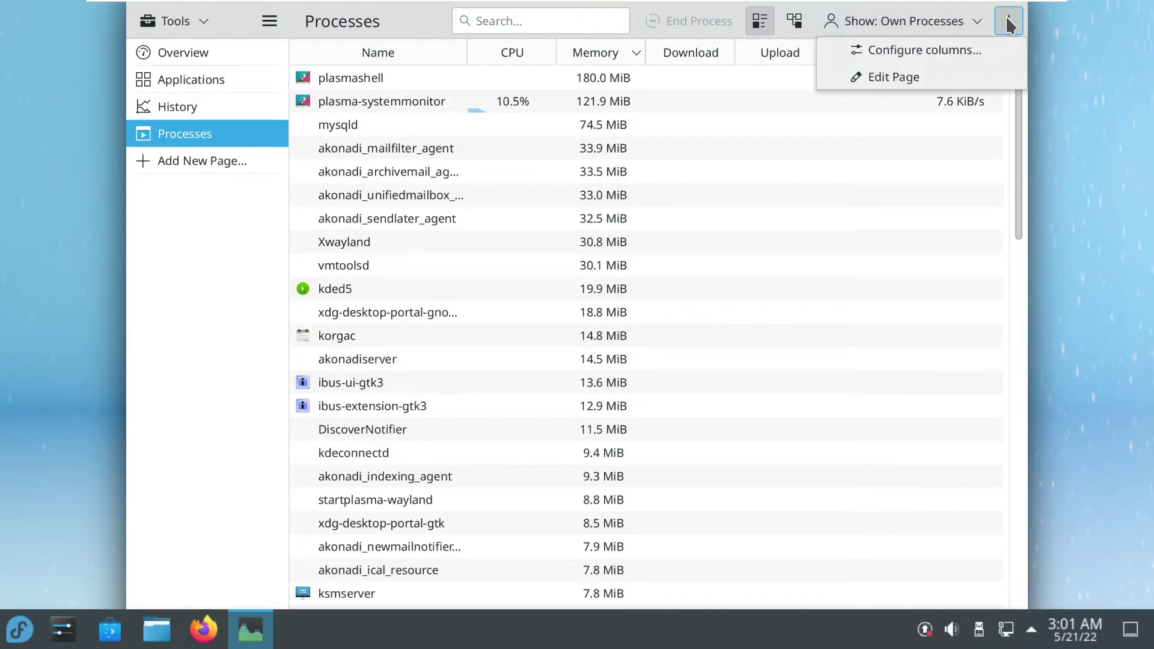
left_click(1008, 23)
left_click(794, 21)
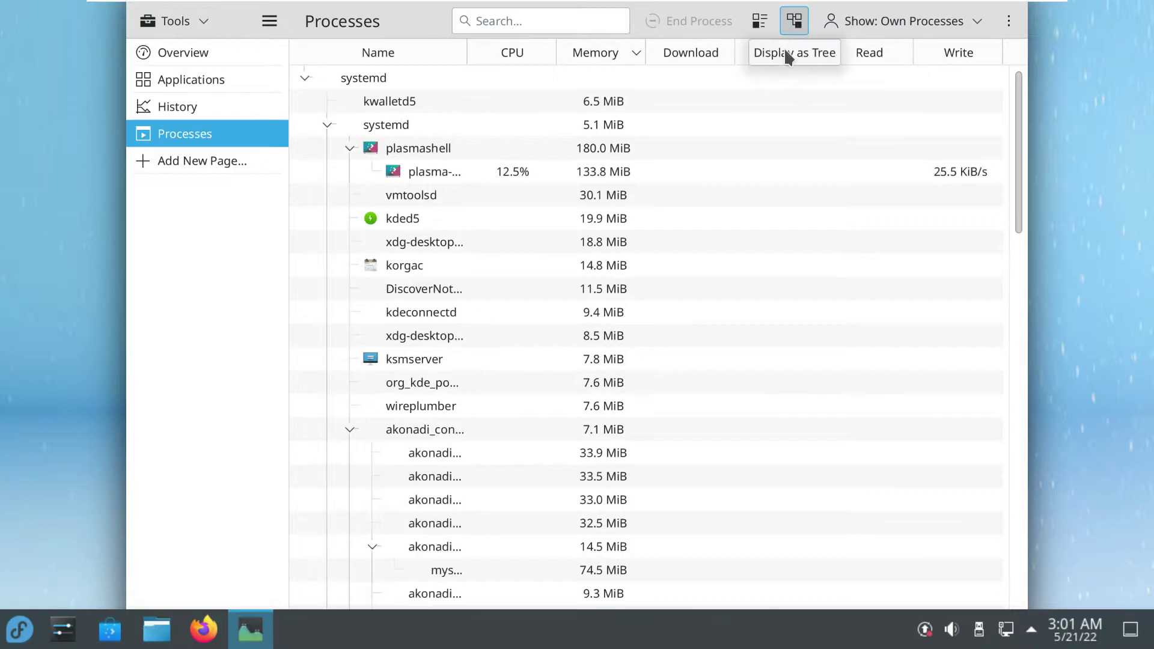
left_click_drag(1017, 208, 1006, 91)
Maximize System Monitor, then close it
left_click_drag(393, 23, 396, 113)
left_click(995, 82)
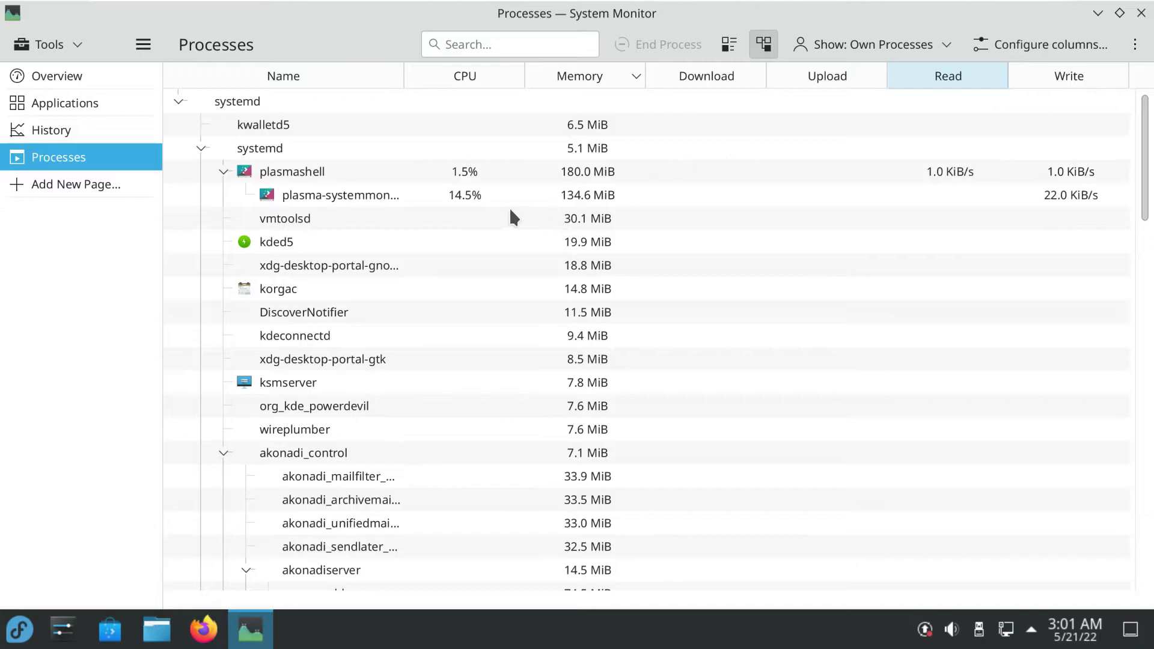
left_click(1141, 12)
Launch Konsole from the launcher and run neofetch
left_click(19, 629)
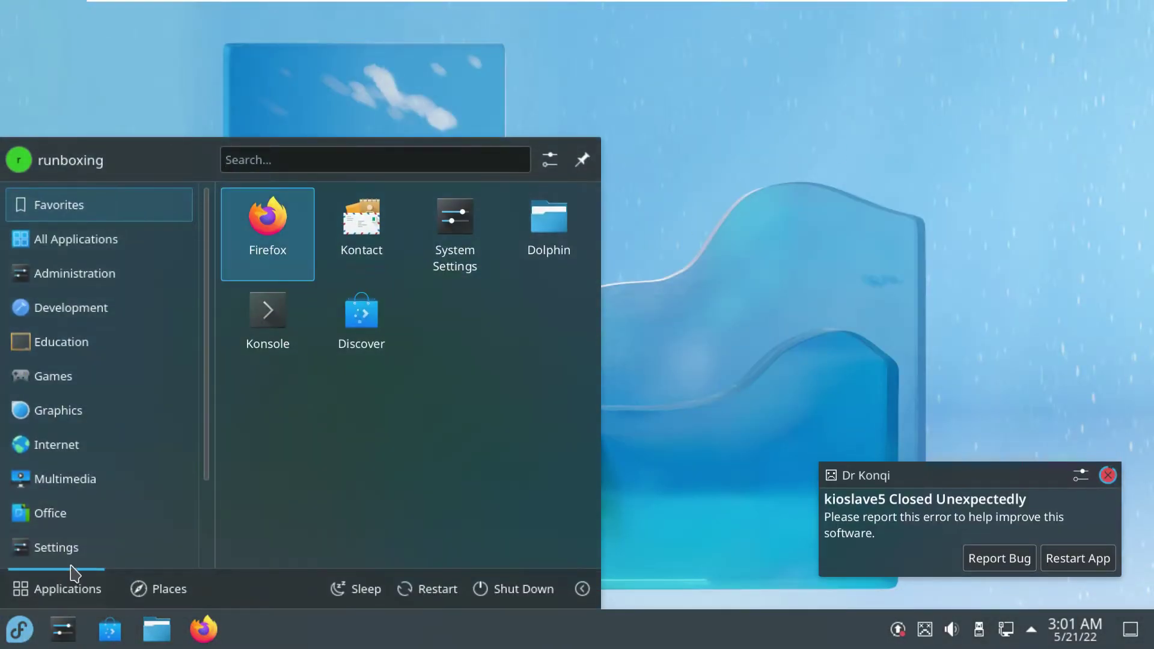
left_click(262, 334)
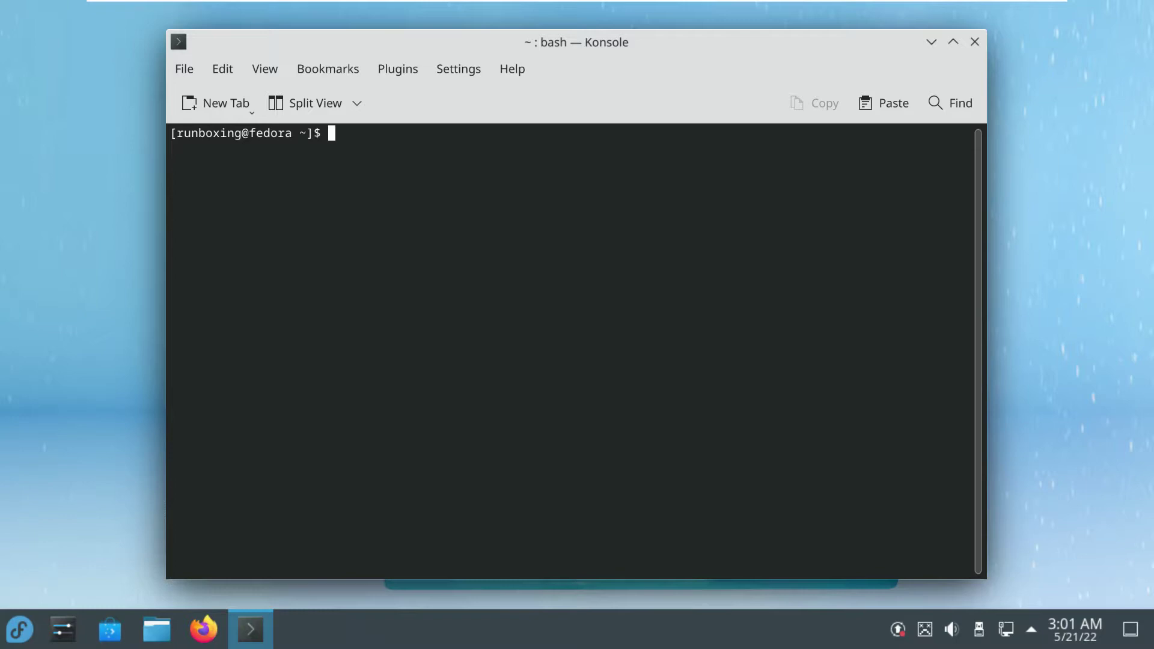
type("neofetch")
key("Return")
Install the neofetch package, answering y to install and y to proceed
type("sudo")
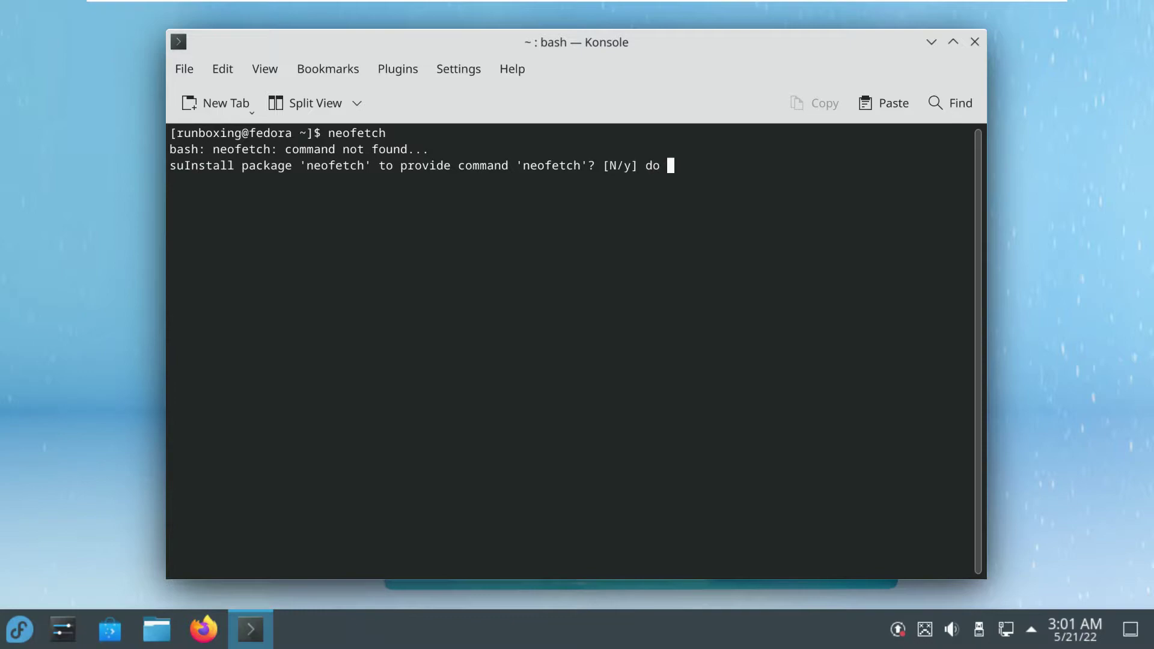
type(" nf")
key("BackSpace")
key("BackSpace")
key("BackSpace")
key("BackSpace")
key("BackSpace")
key("BackSpace")
type("y")
key("Return")
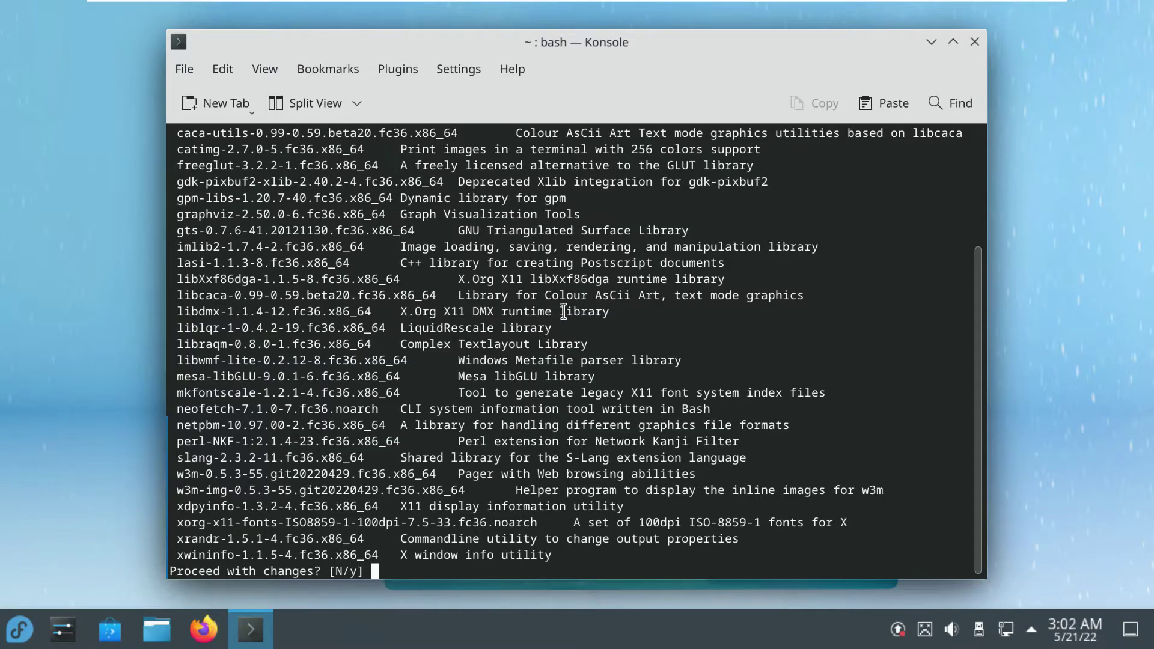
type("y")
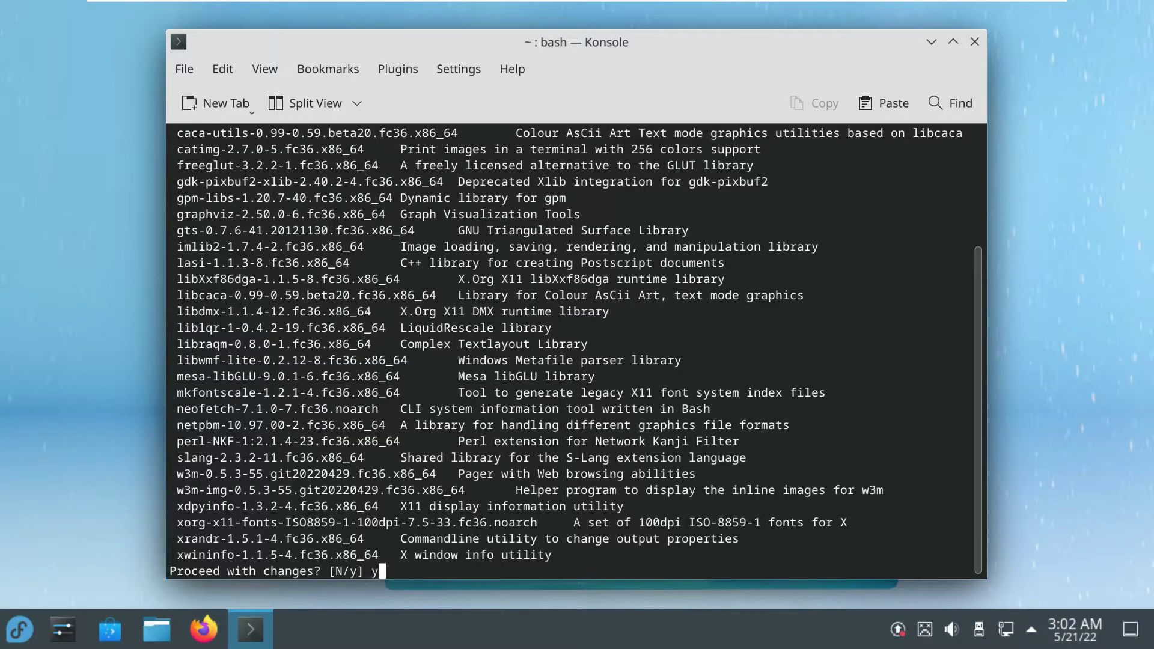
key("Return")
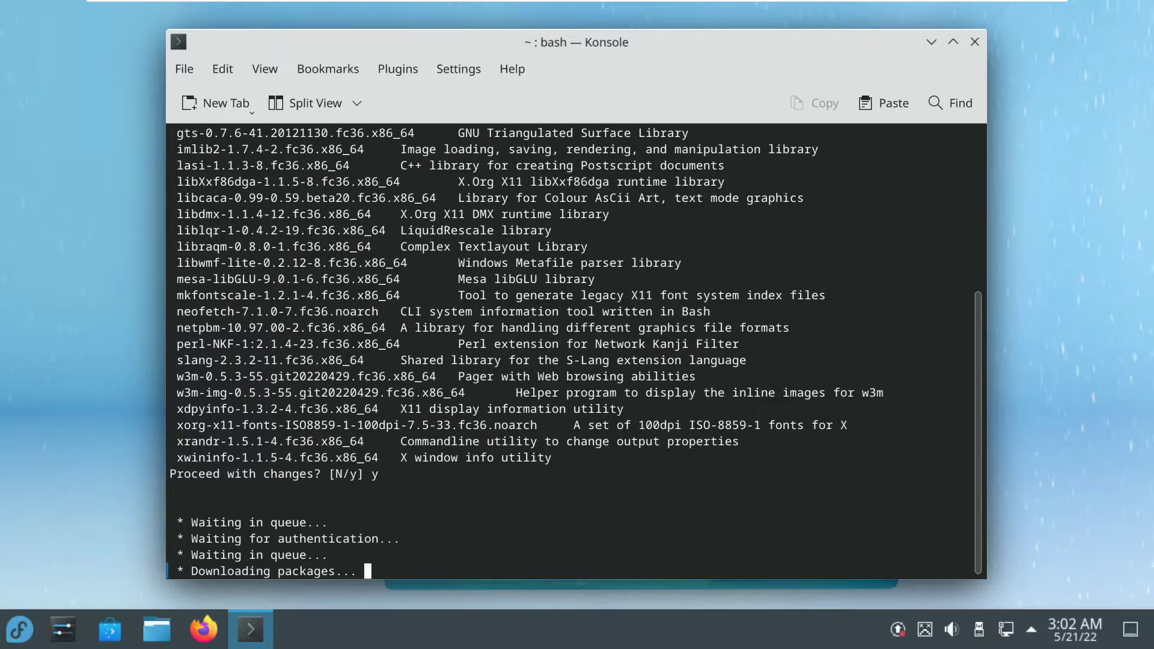
Maximize Konsole and select the neofetch Fedora 36 system summary text
scroll(559, 336, "up", 4)
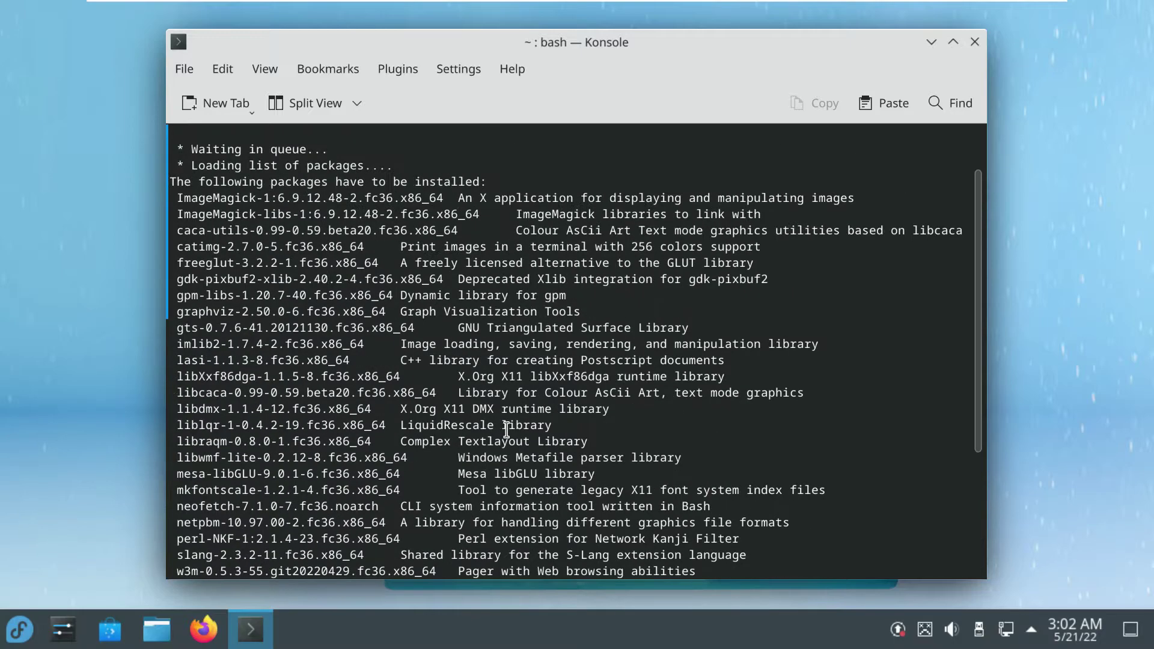
scroll(523, 412, "down", 5)
left_click(952, 41)
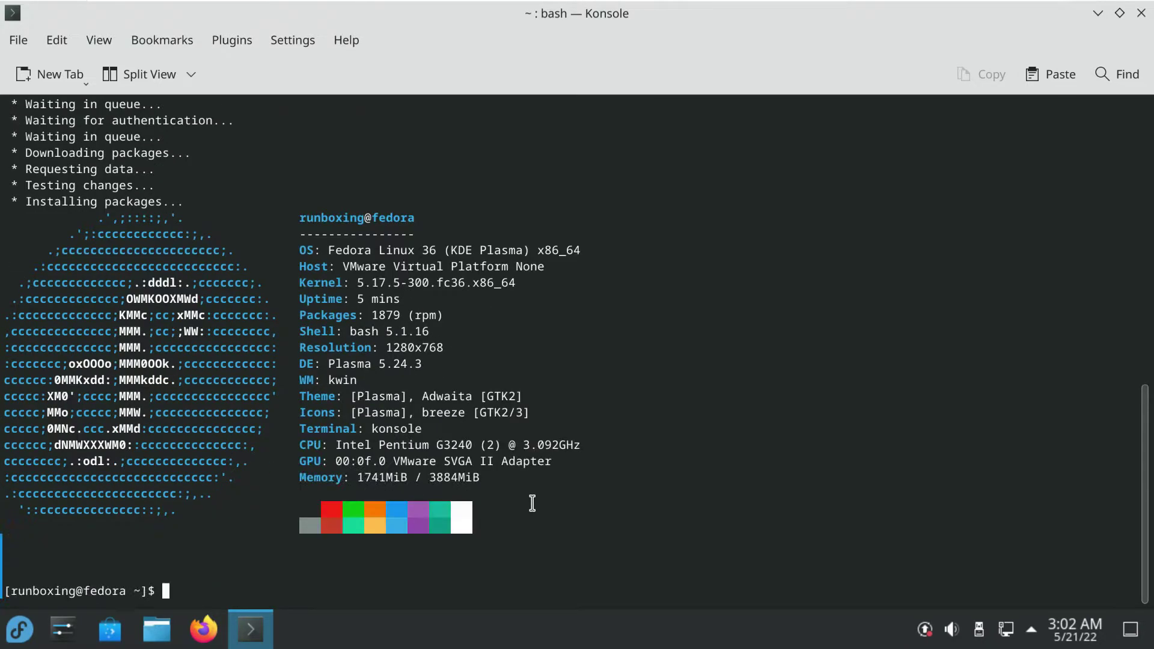
left_click_drag(515, 481, 299, 202)
Run uname, uname -a, uname -r and uname -s
left_click(461, 289)
type("uname")
key("Return")
type("uname -a")
key("Return")
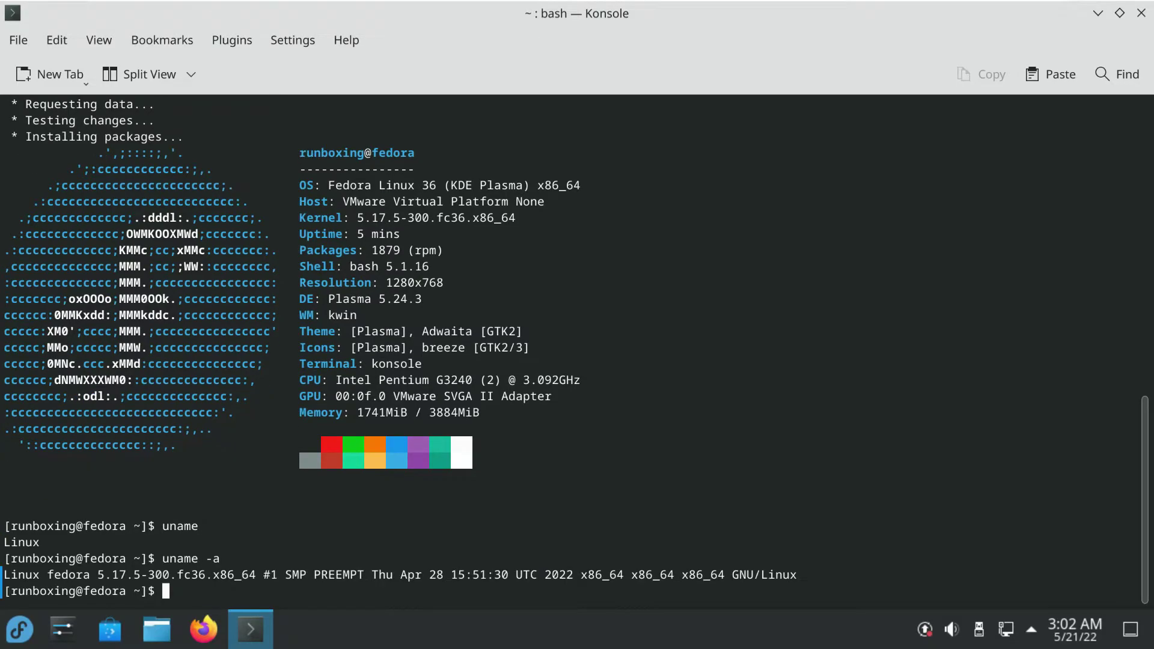
type("uname -r")
key("Return")
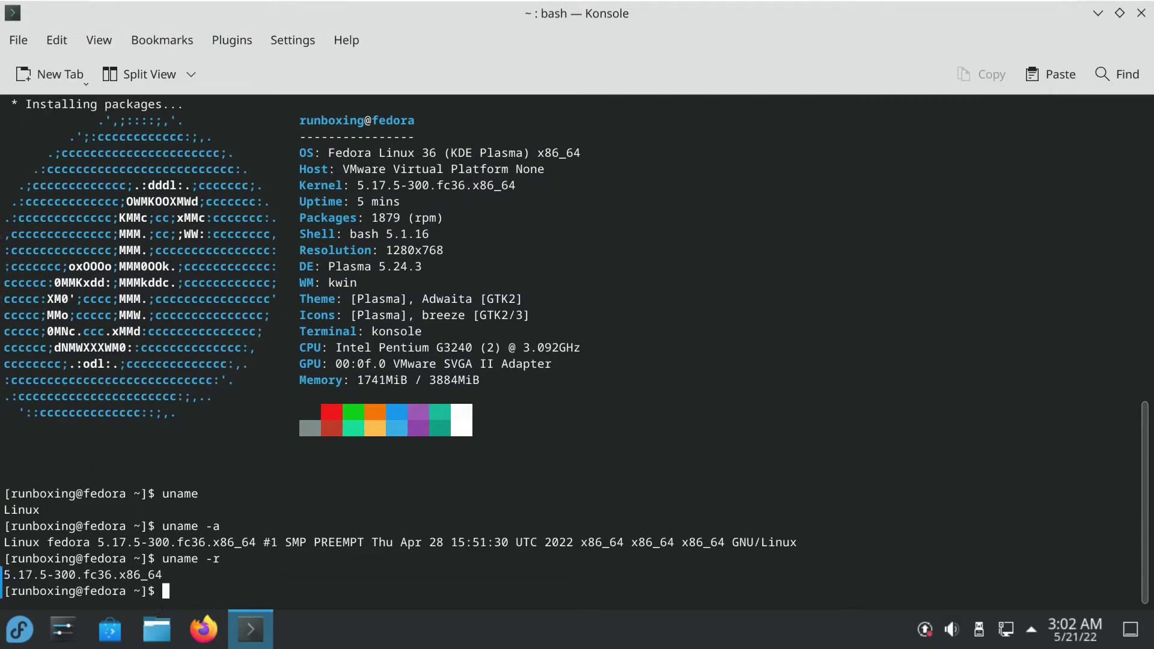
type("uname -s")
key("Return")
Run uname -v, -n, -i and -o for version, hostname, platform and OS
type("uname -v")
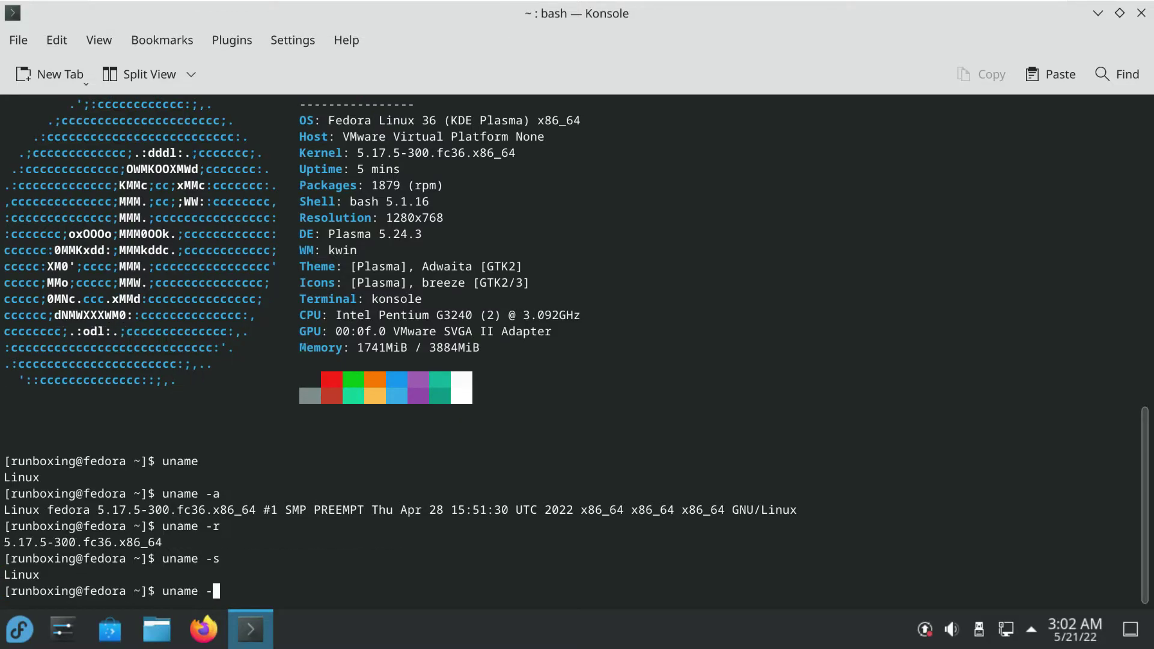
key("Return")
type("uname -")
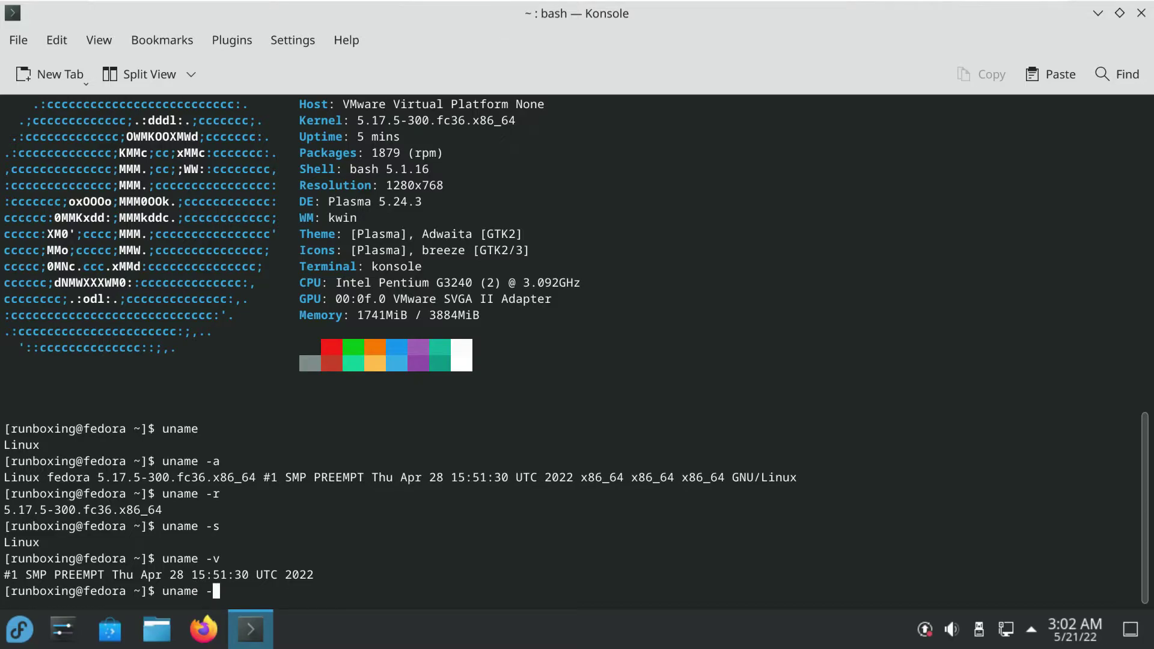
type("n")
key("Return")
type("uname -i")
key("Return")
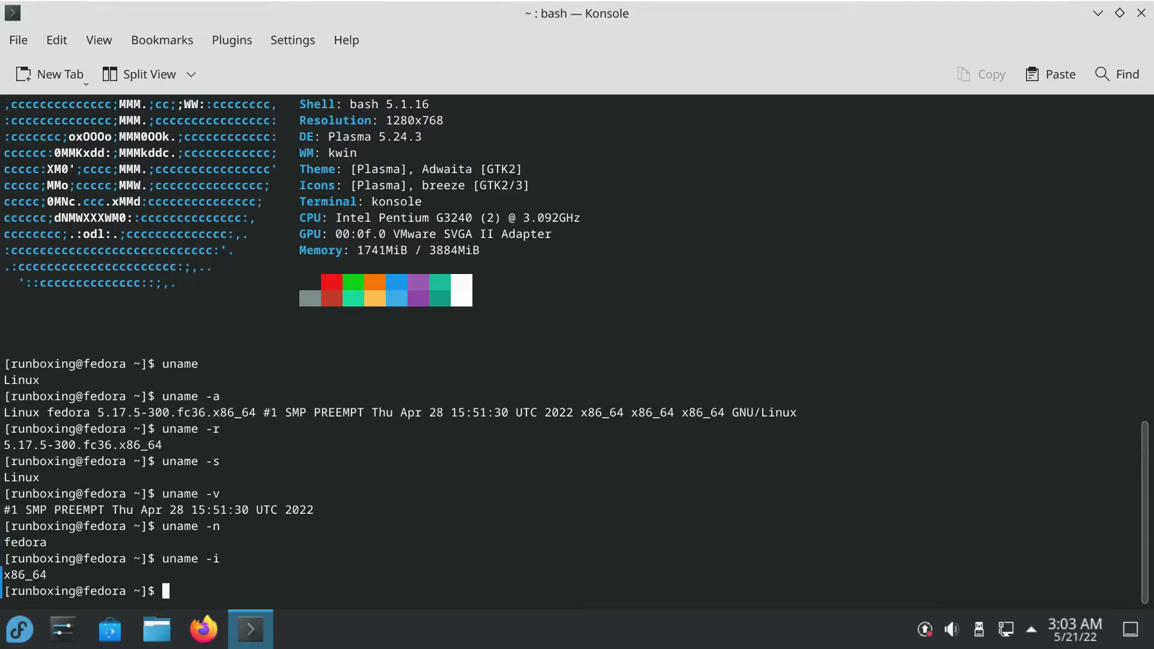
type("uname -o")
key("Return")
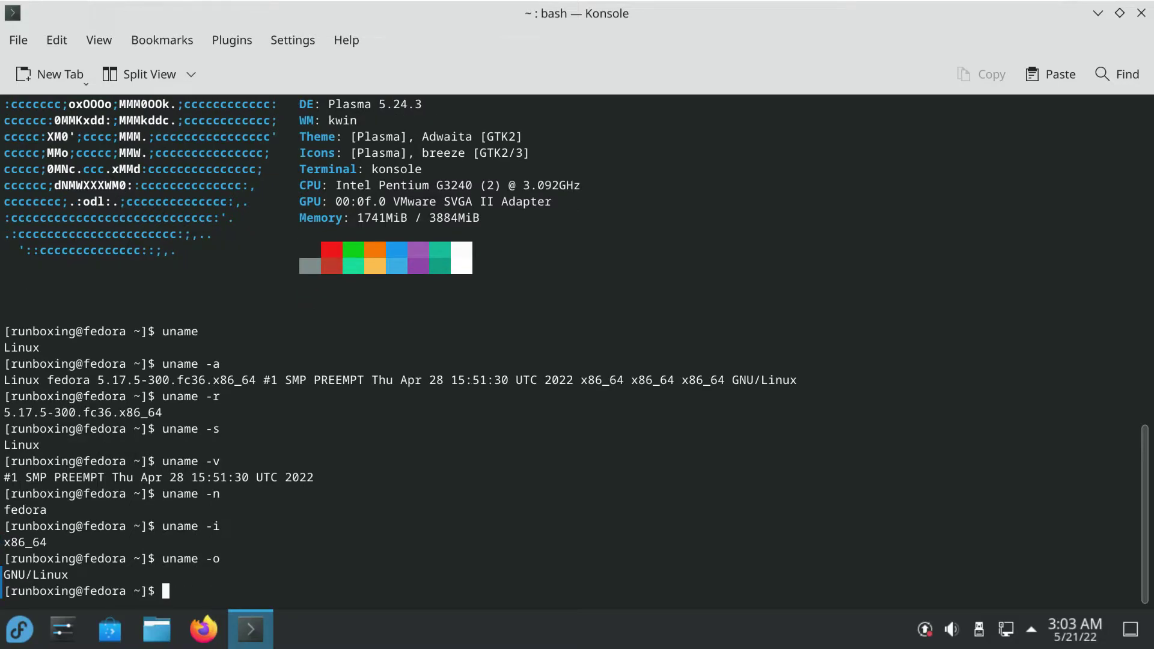
Run lscpu and lshw -short, then open a second terminal tab
type("lscpu")
key("Return")
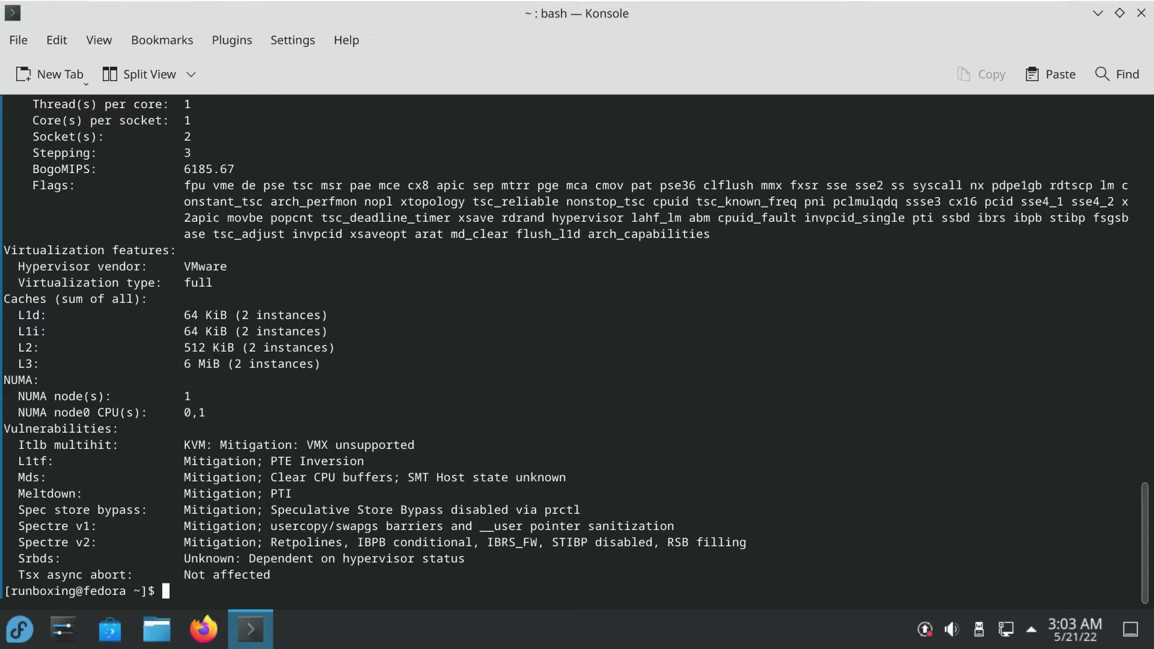
scroll(247, 582, "up", 6)
scroll(247, 583, "down", 6)
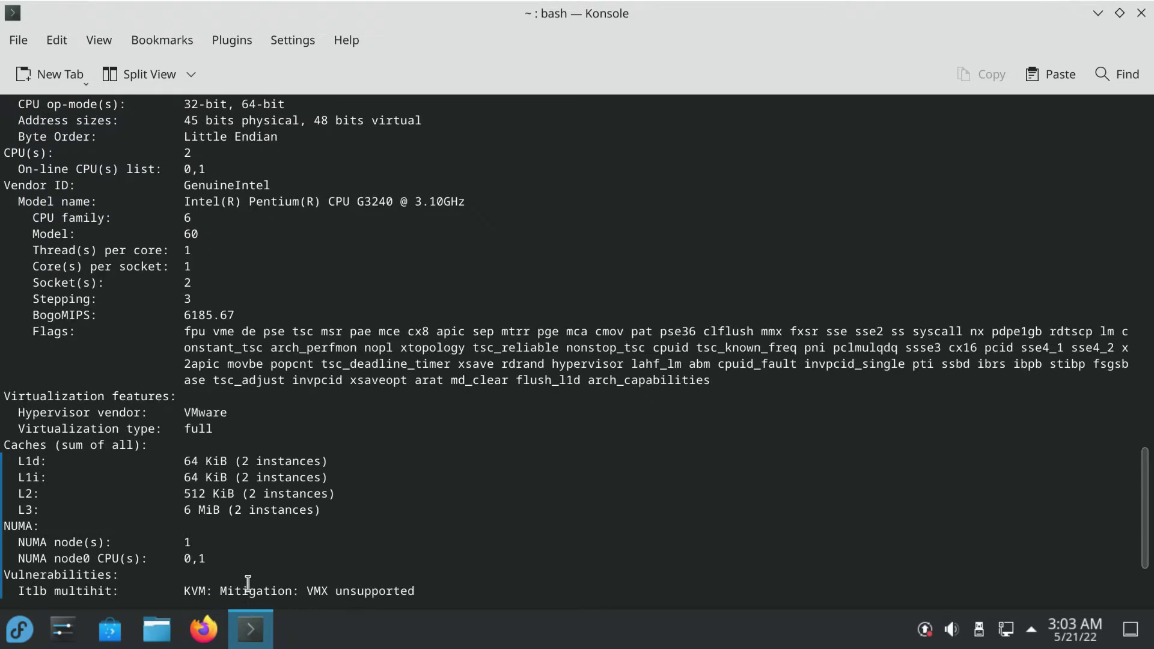
type("lshw -short")
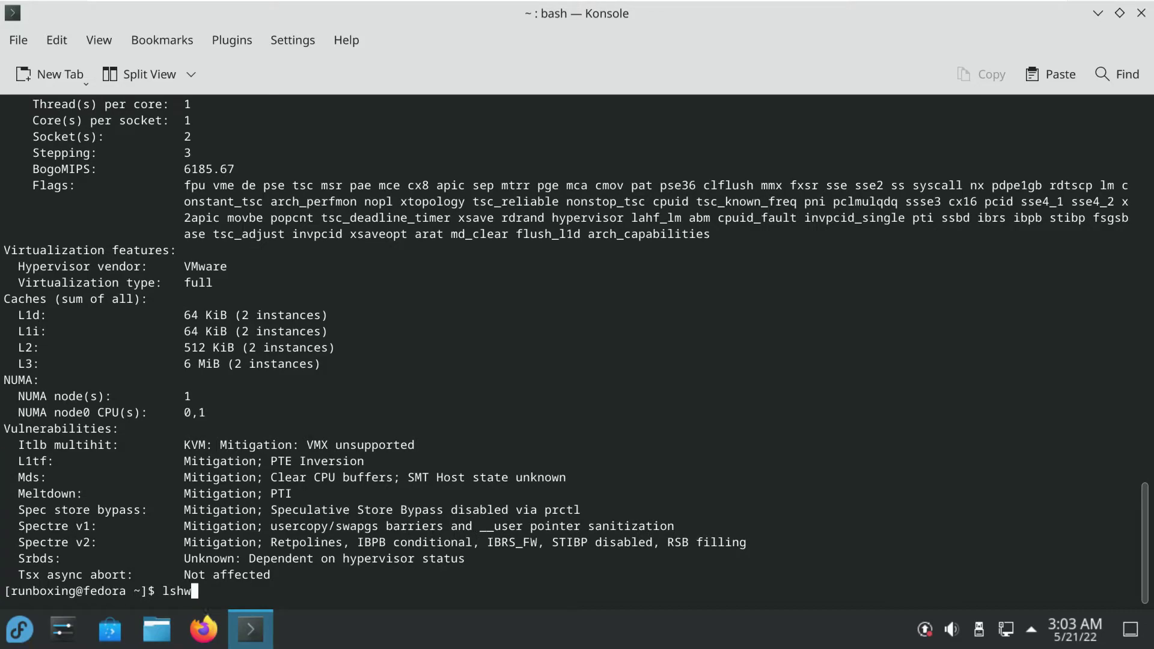
key("Return")
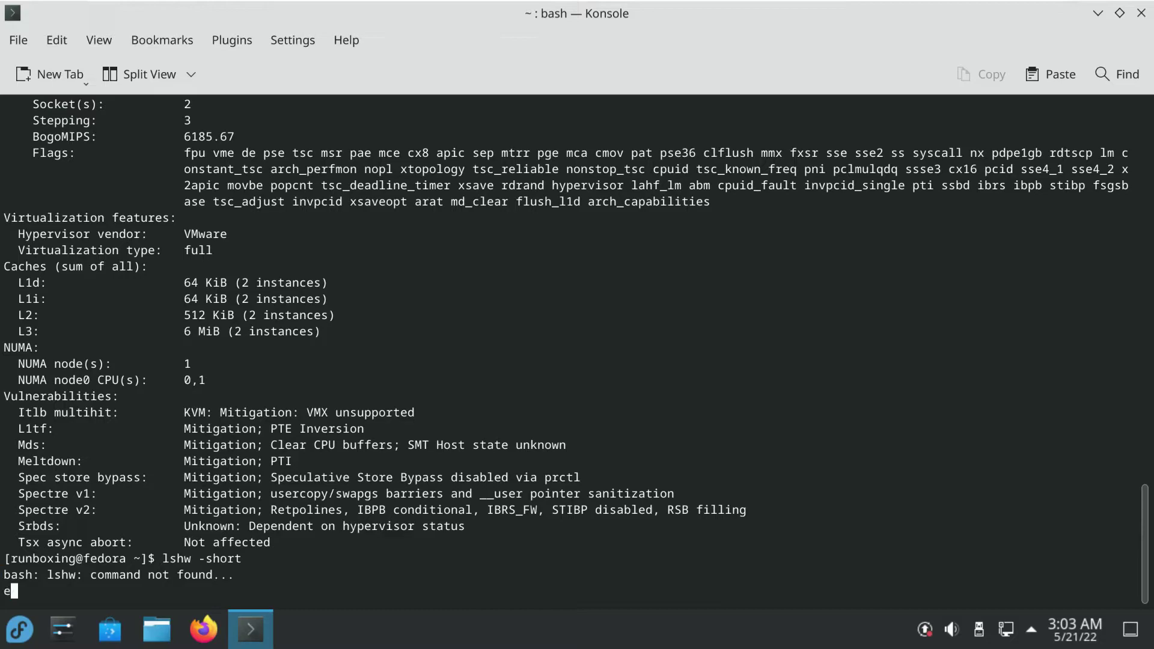
key("Return")
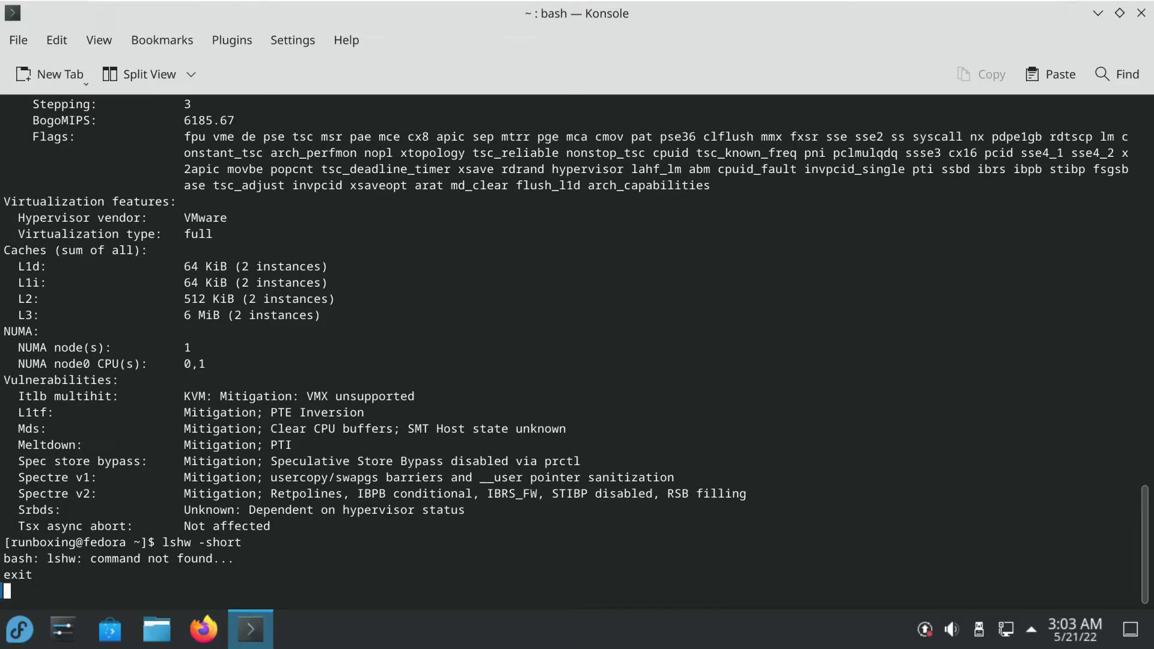
left_click(56, 72)
Run htop, return to the first tab, minimize Konsole and open Dolphin
type("hto")
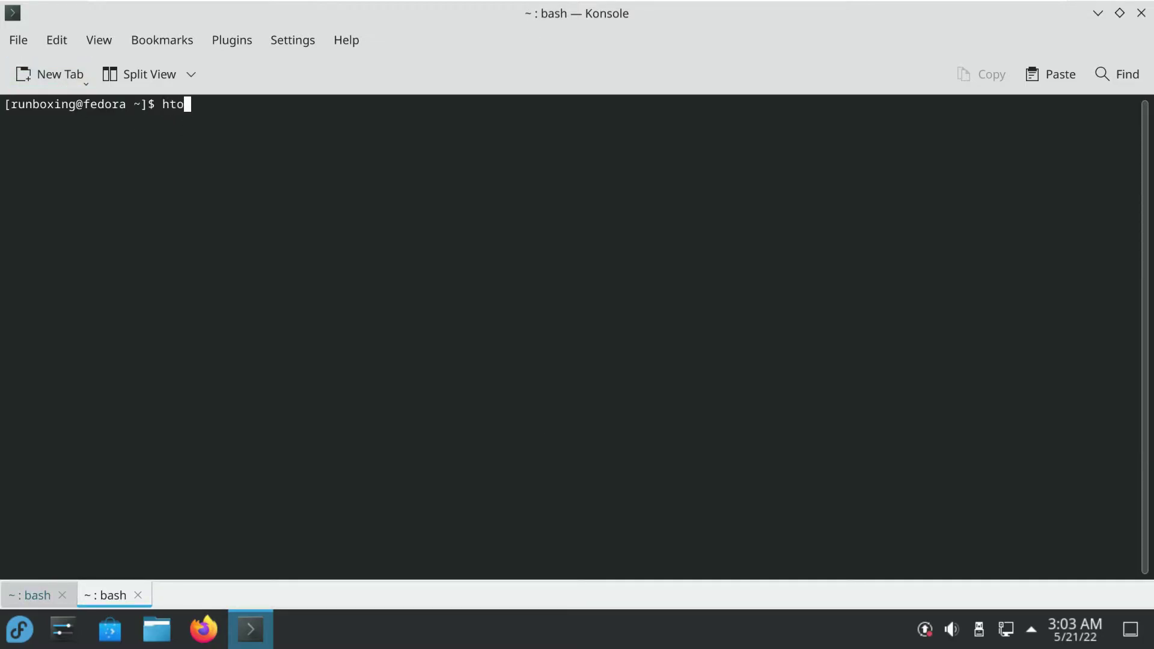
type("p")
key("Return")
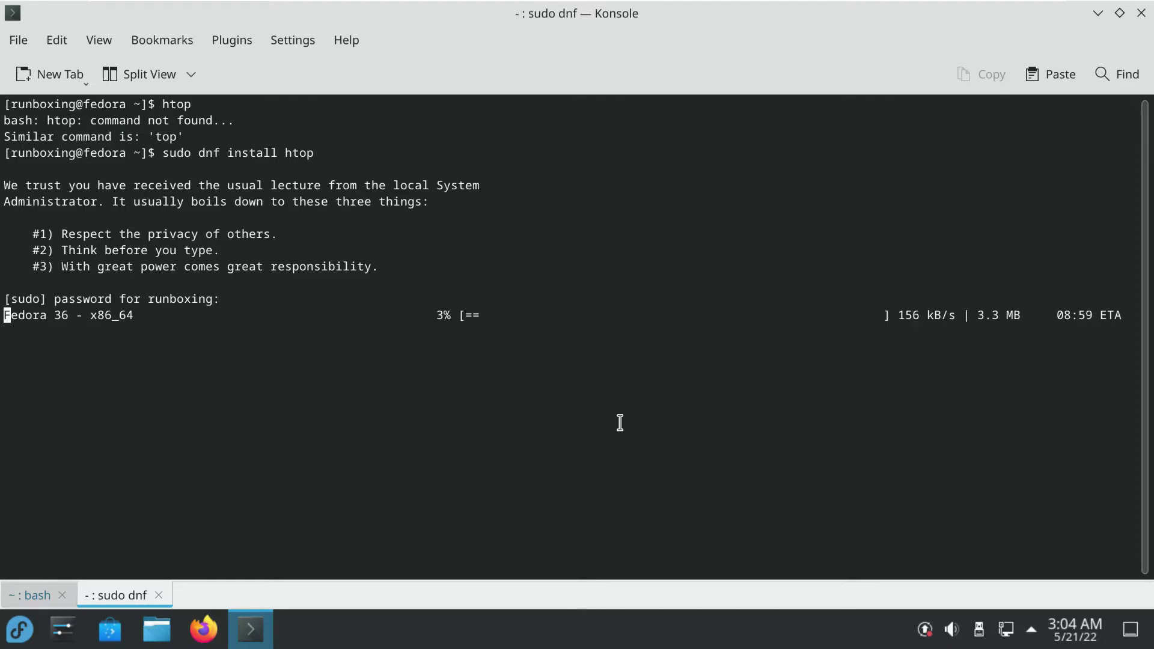
left_click(33, 598)
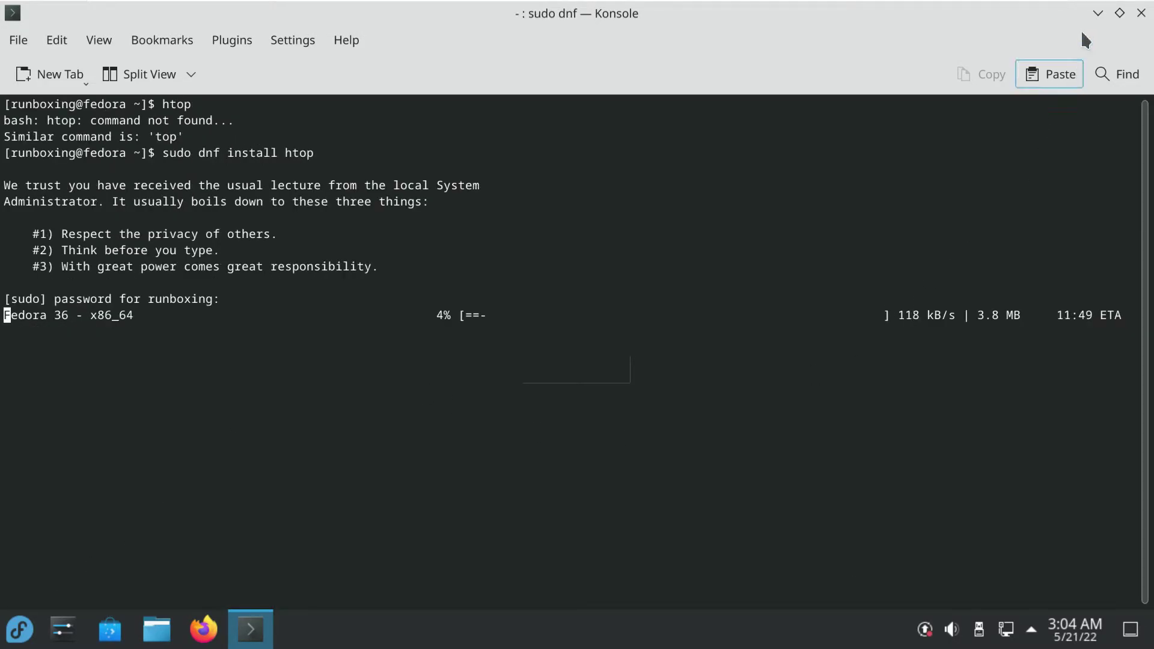
left_click(1097, 12)
left_click(157, 629)
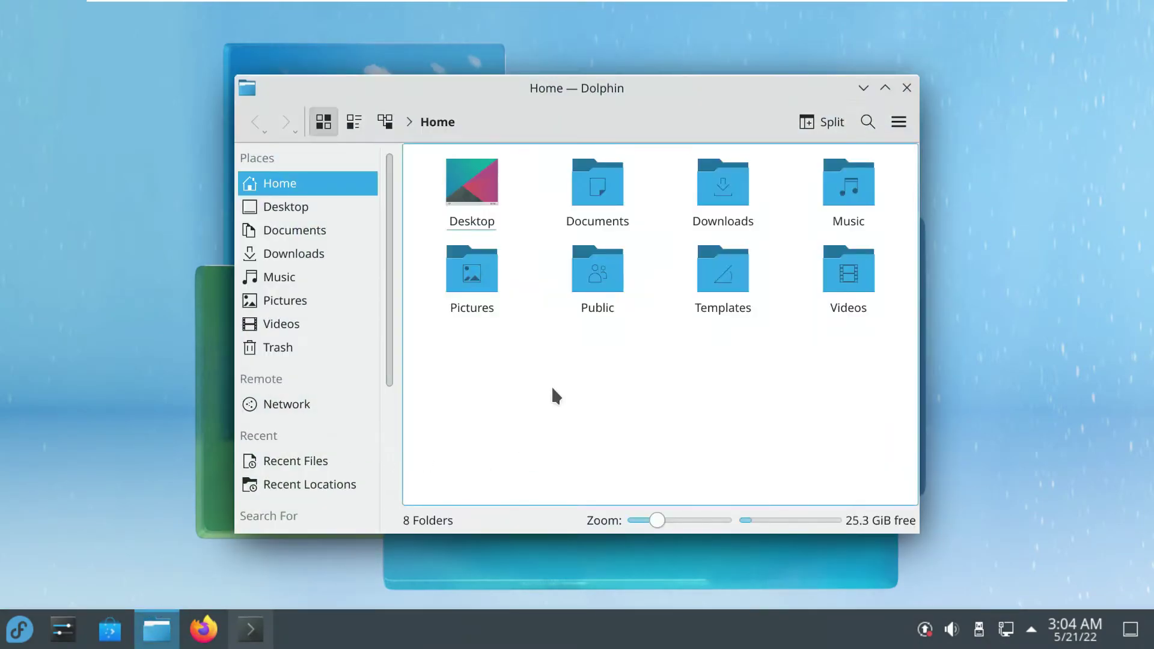
Maximize Dolphin and eject the Fedora live removable device
left_click(885, 88)
scroll(153, 402, "down", 2)
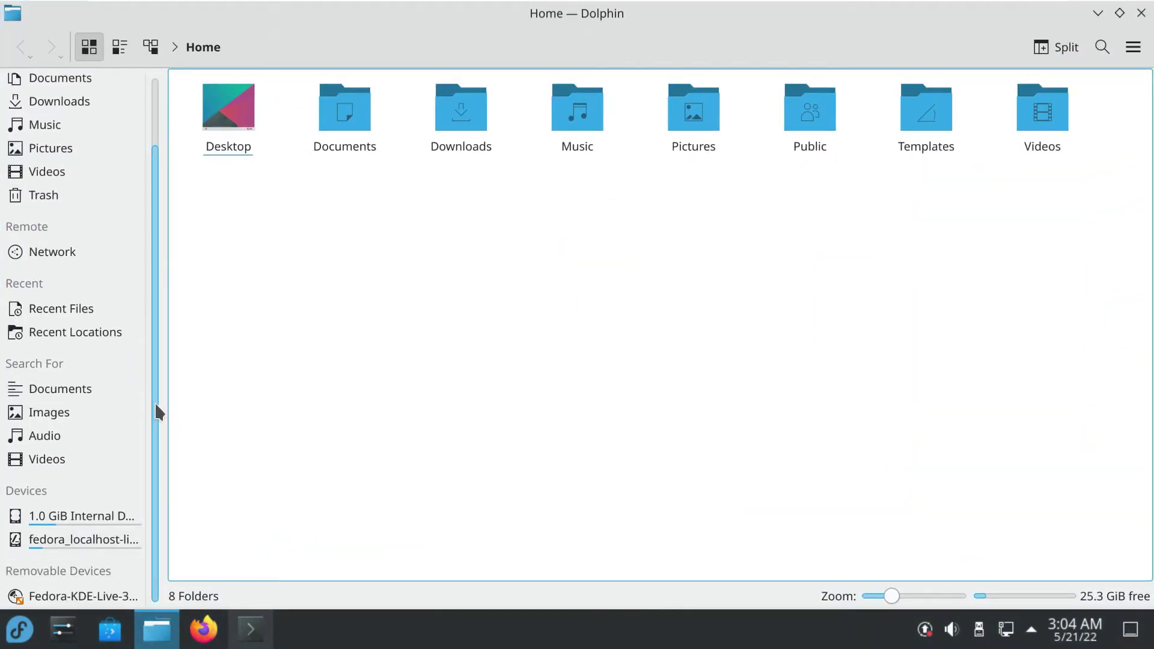
right_click(106, 592)
left_click(174, 510)
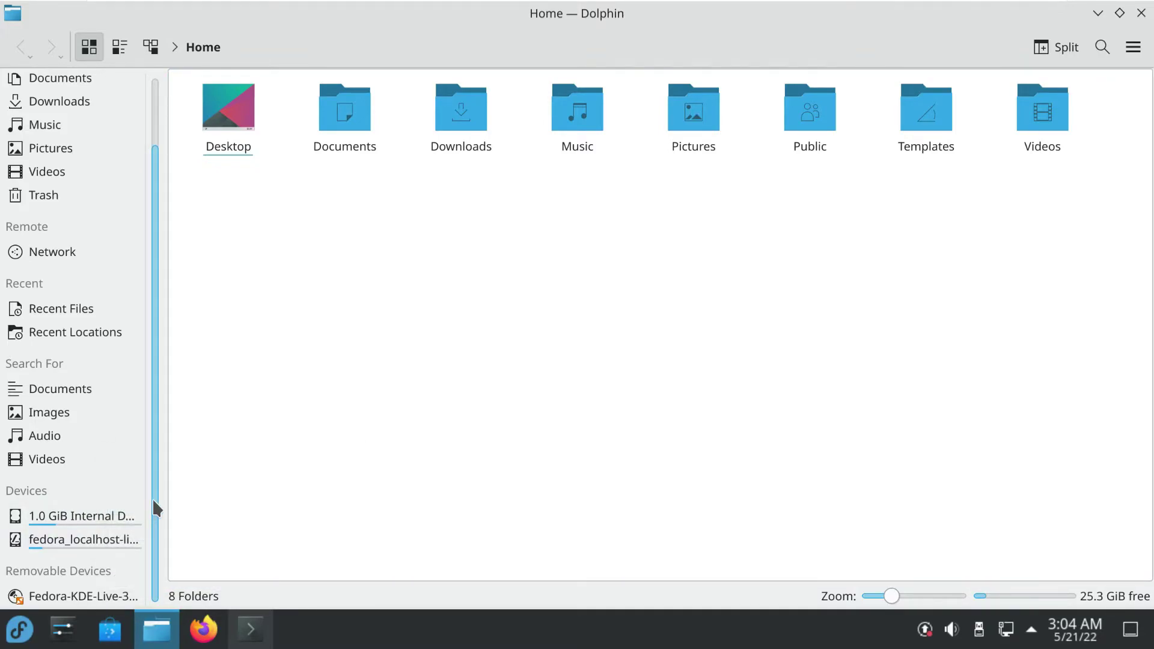
scroll(153, 448, "up", 1)
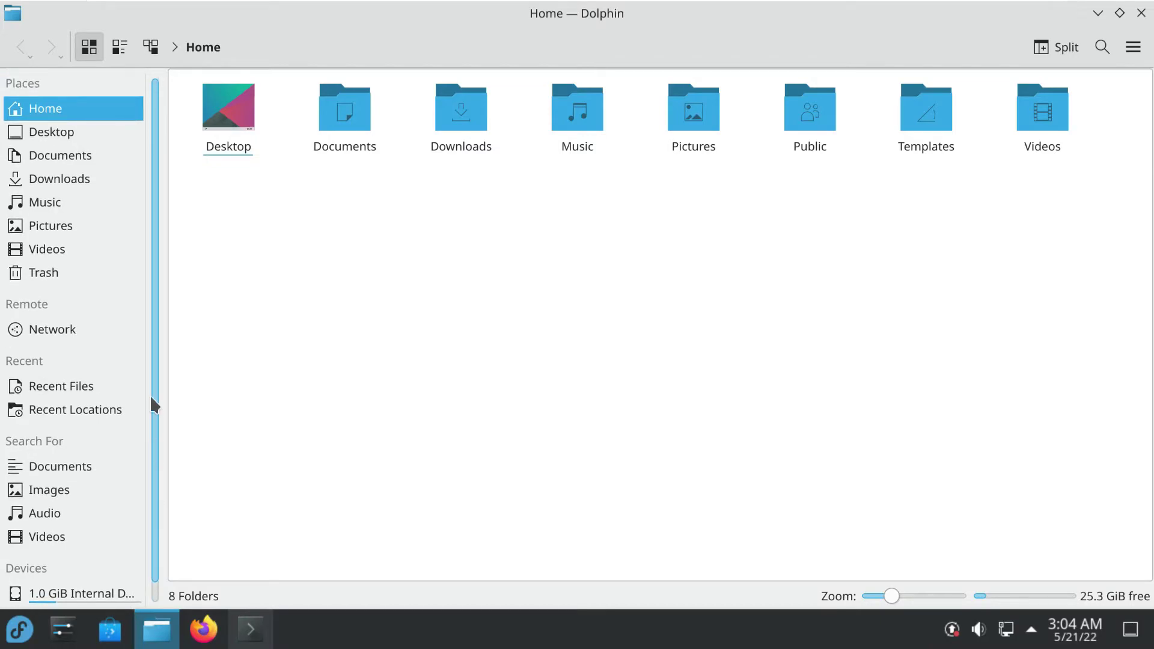
Show Home in Details view, check About Dolphin (21.12.2), then close Dolphin
left_click(125, 46)
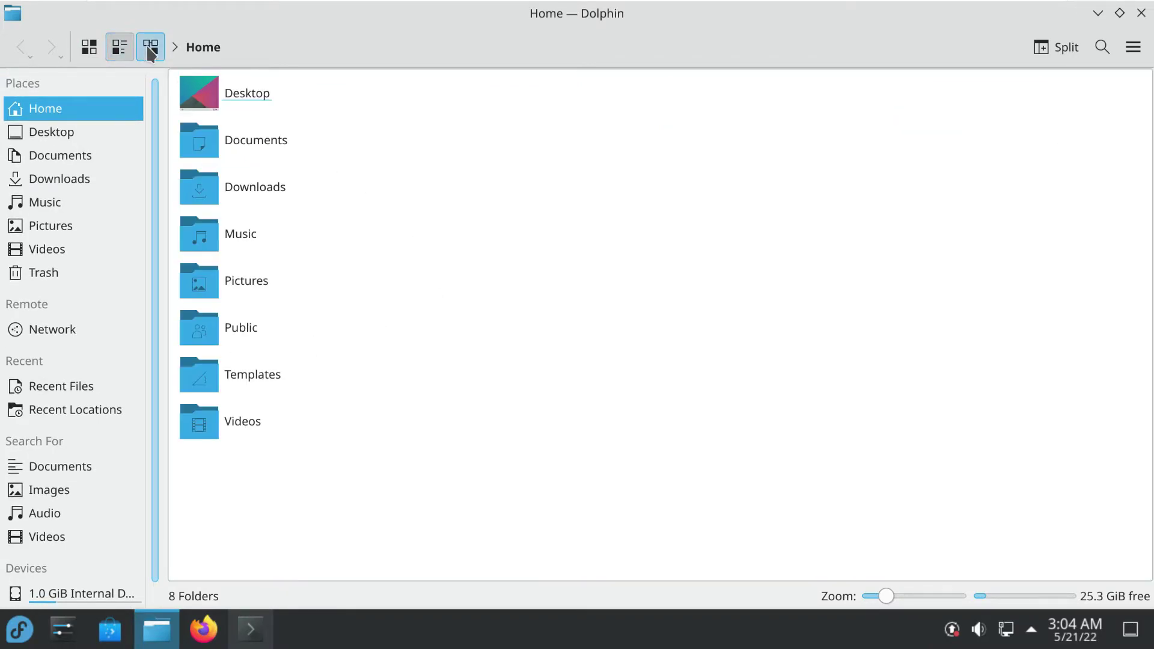
left_click(150, 47)
left_click(1133, 47)
mouse_move(985, 368)
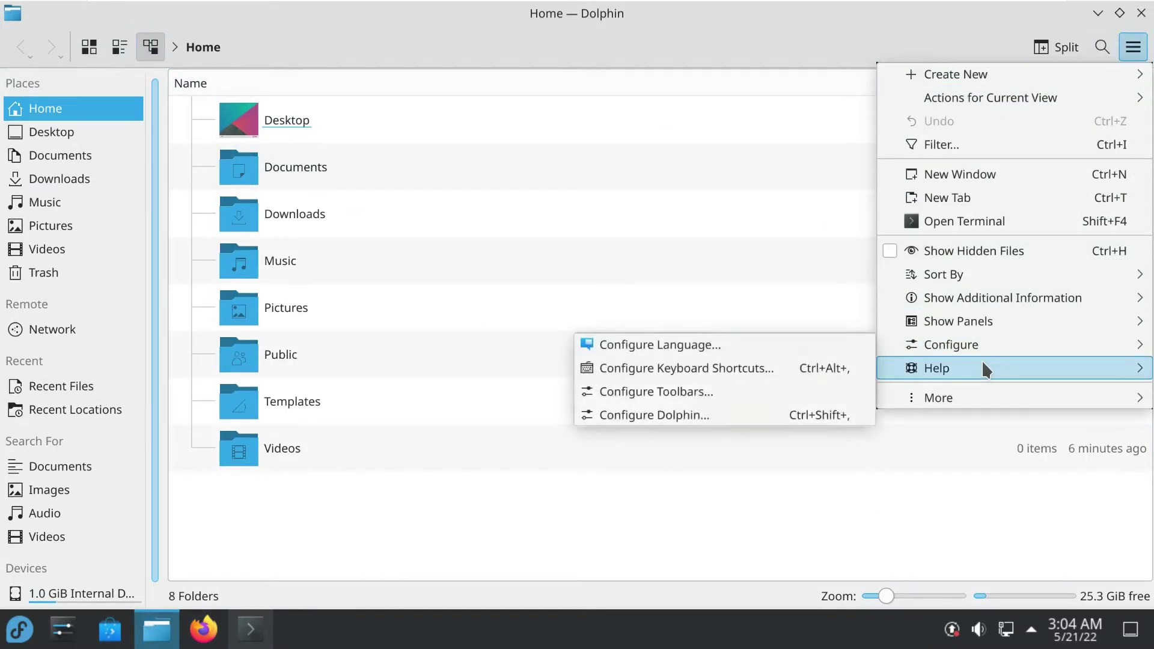
left_click(751, 481)
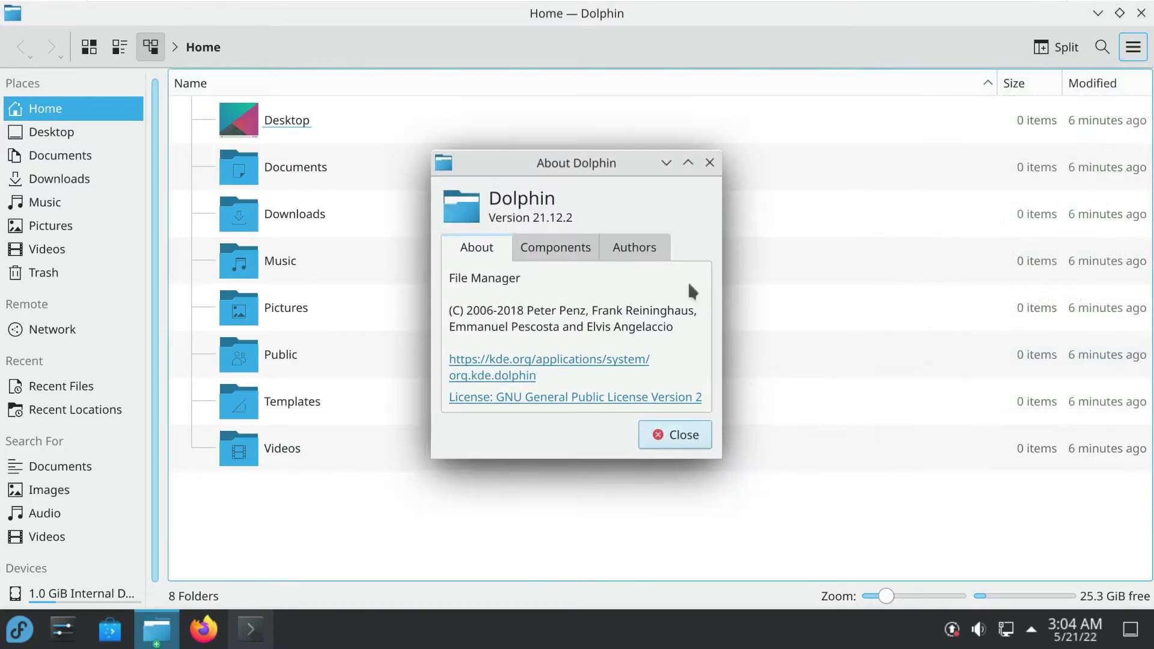
left_click(661, 434)
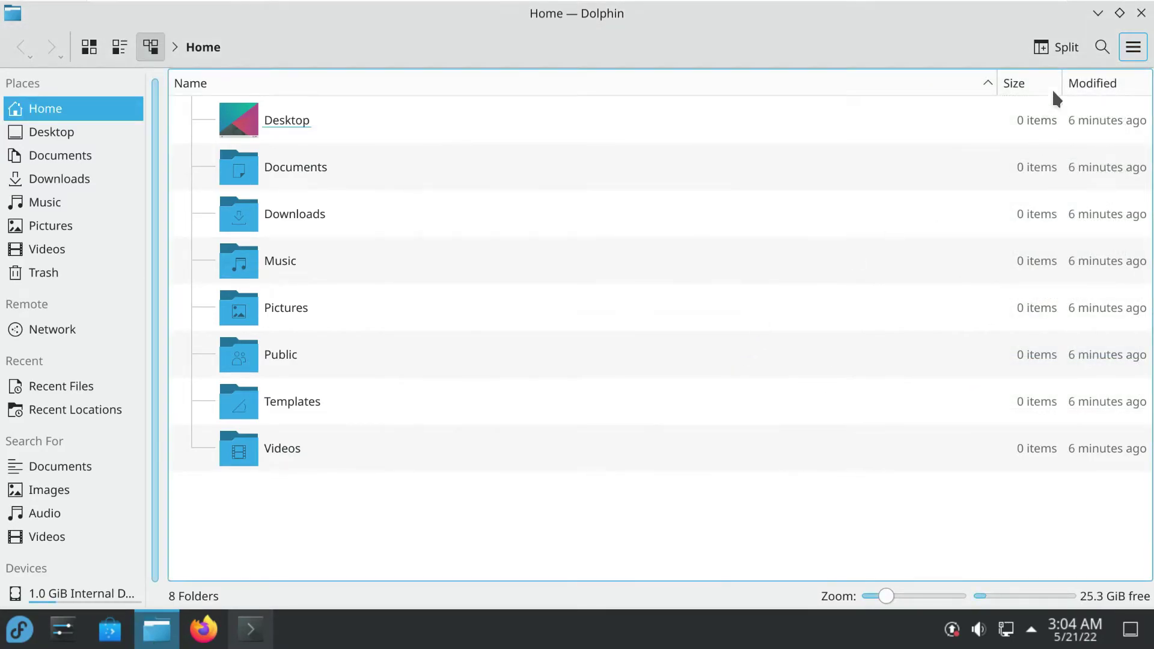
left_click(1139, 13)
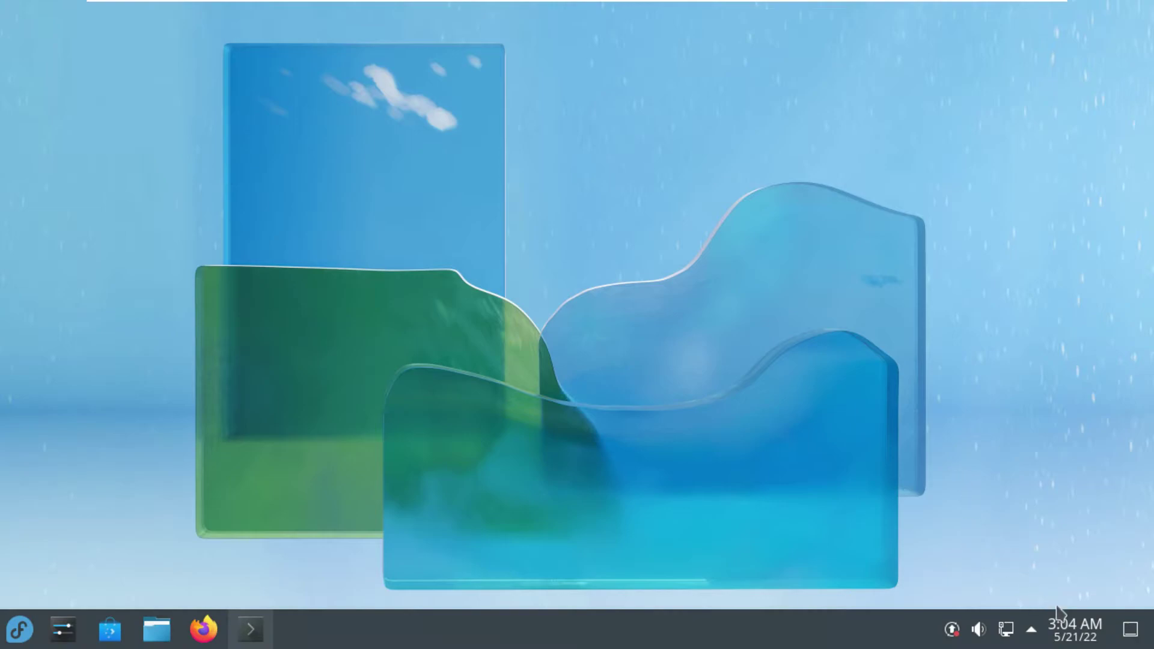
Review the calendar, status and notifications, and network panels in the tray
left_click(1069, 623)
left_click(713, 329)
left_click(1029, 631)
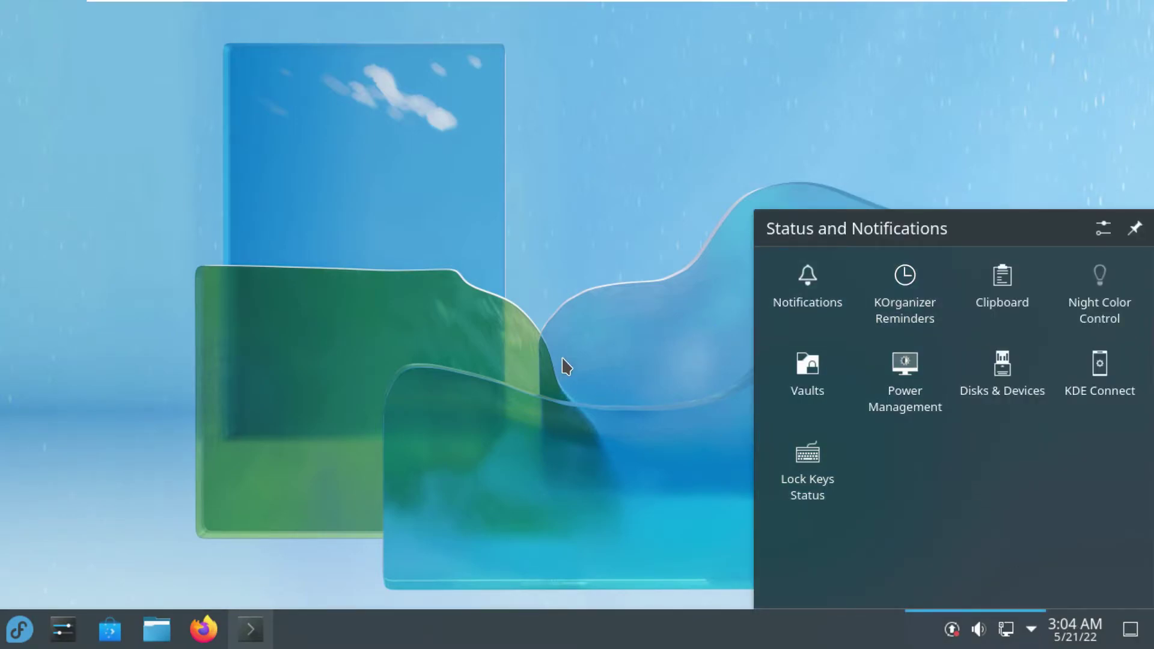
left_click(703, 395)
left_click(1005, 629)
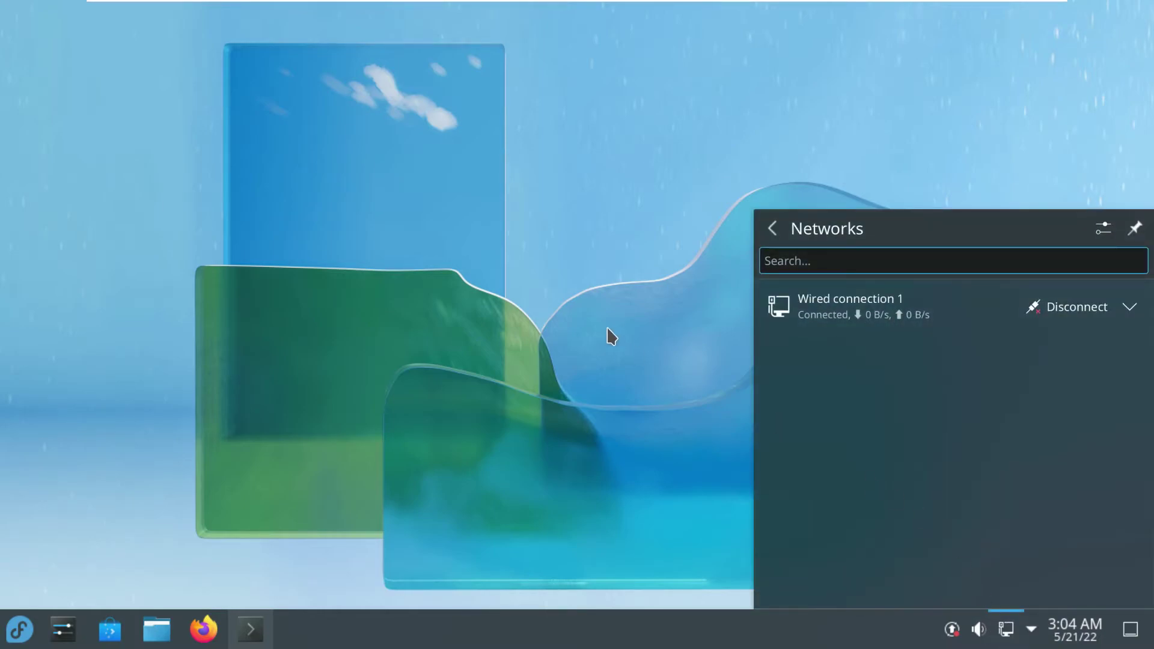
left_click(607, 332)
Enable Raise maximum volume in the Audio Volume applet's Applications view
left_click(979, 629)
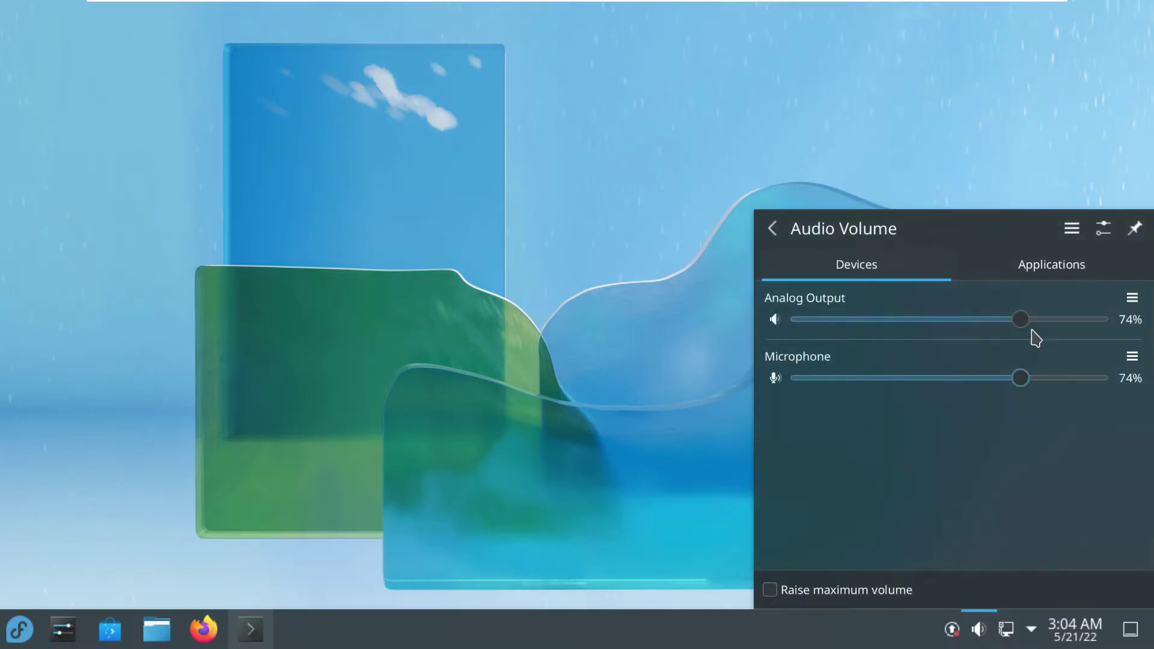
left_click(1033, 279)
left_click(855, 590)
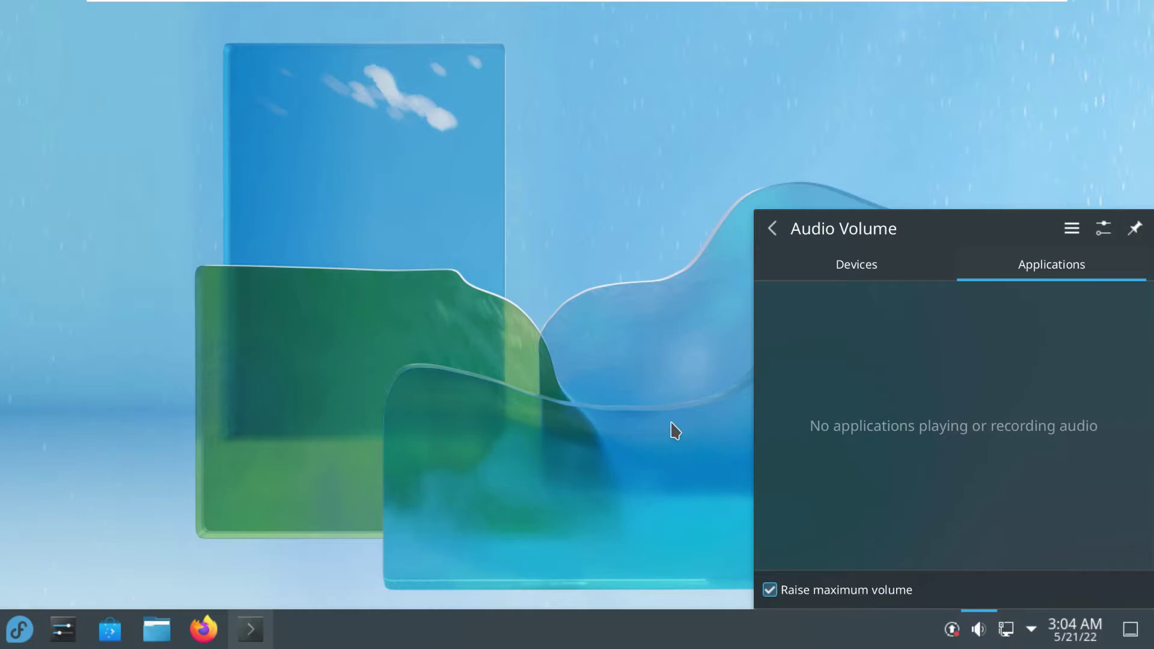
left_click(675, 430)
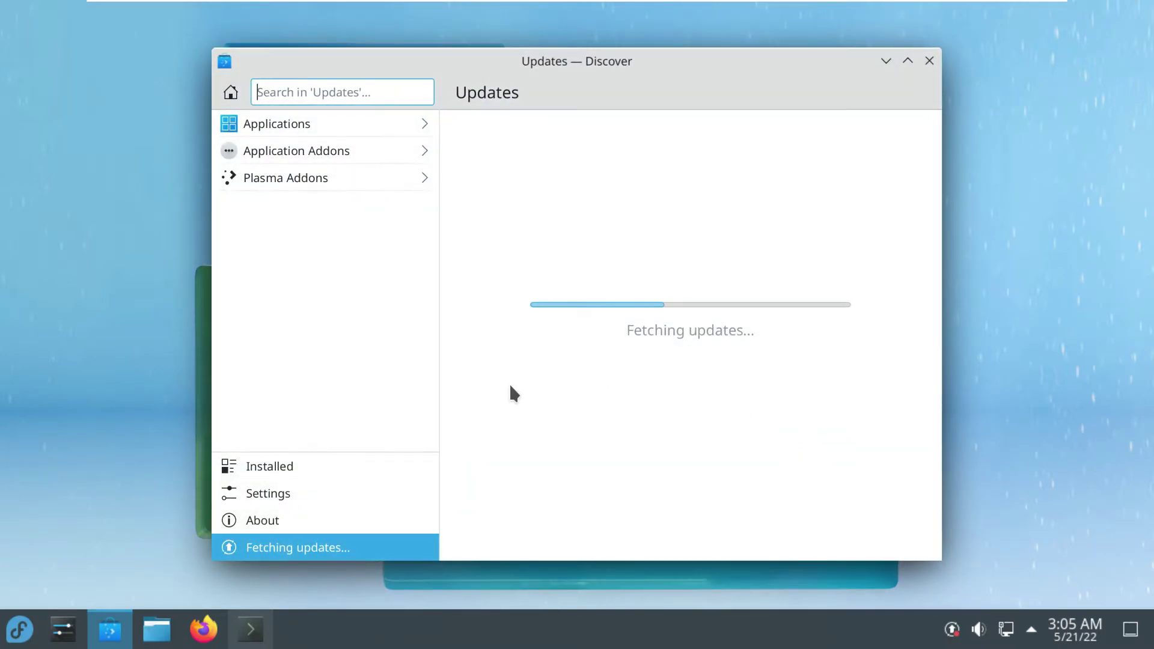
Check Discover's About page (version 5.24.3) and Updates, then minimize it and open the launcher
left_click(346, 521)
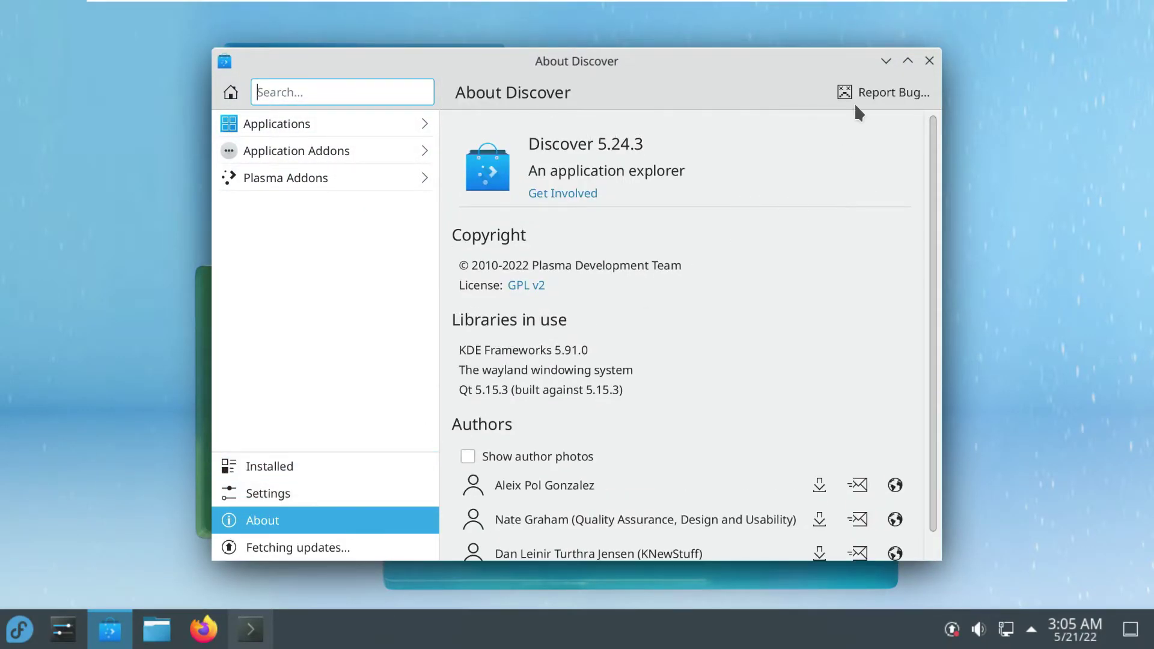
left_click(902, 64)
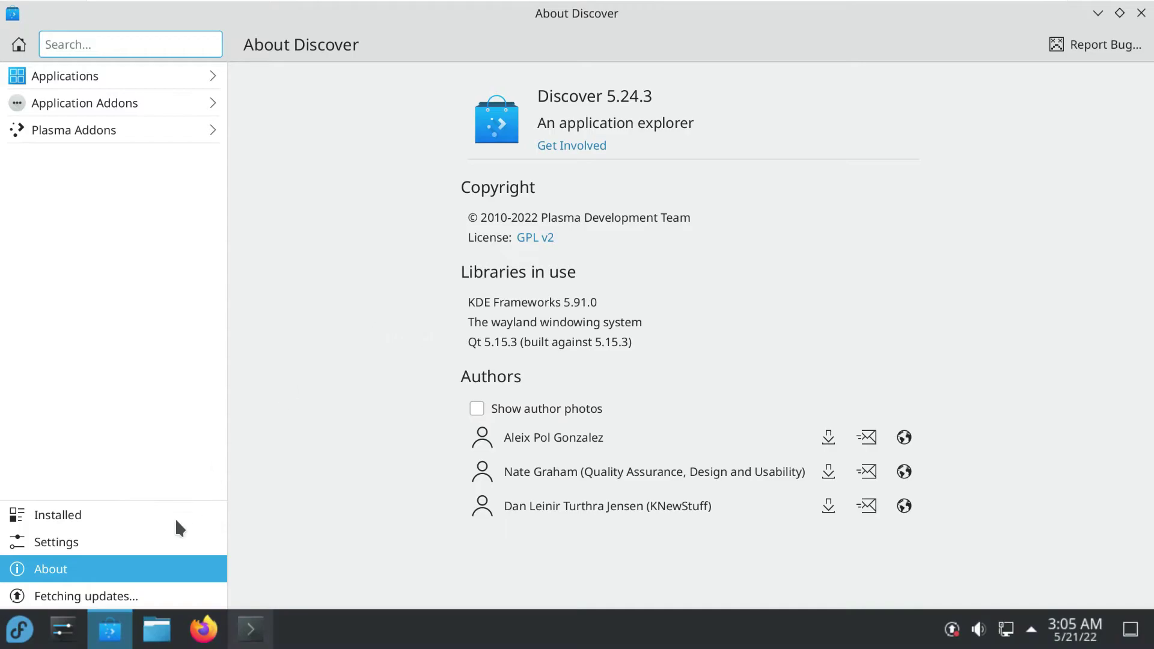
left_click(160, 595)
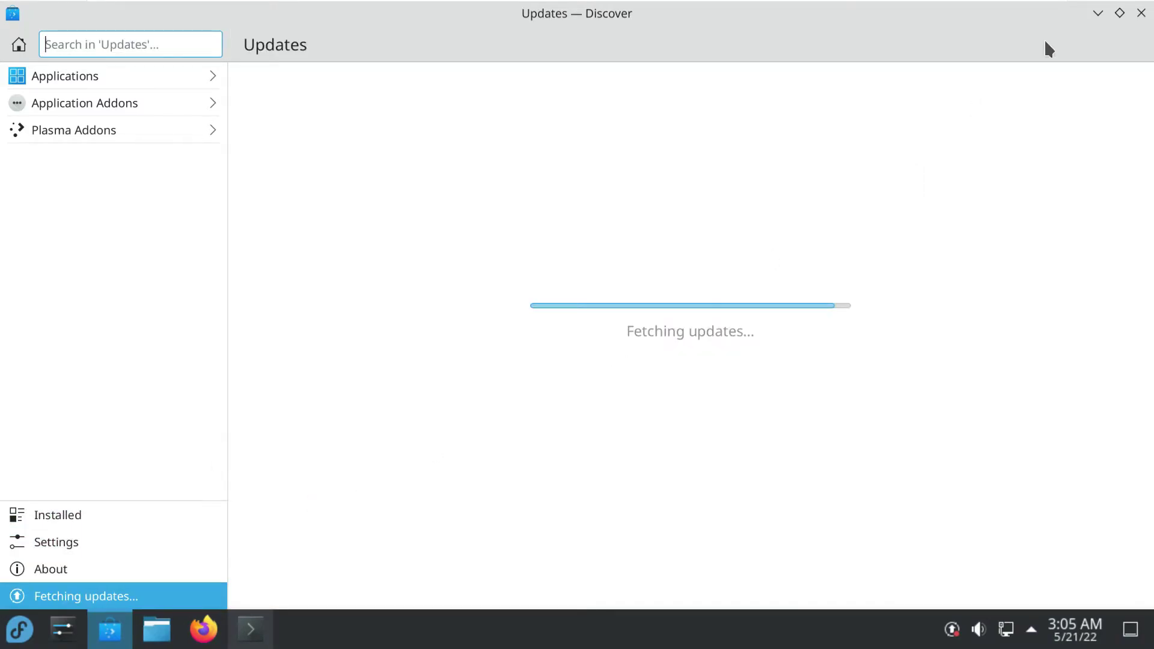
left_click(1097, 13)
left_click(20, 629)
Open System > Info Center, review About this System, close it and restore Konsole
mouse_move(60, 522)
scroll(78, 529, "down", 2)
mouse_move(79, 487)
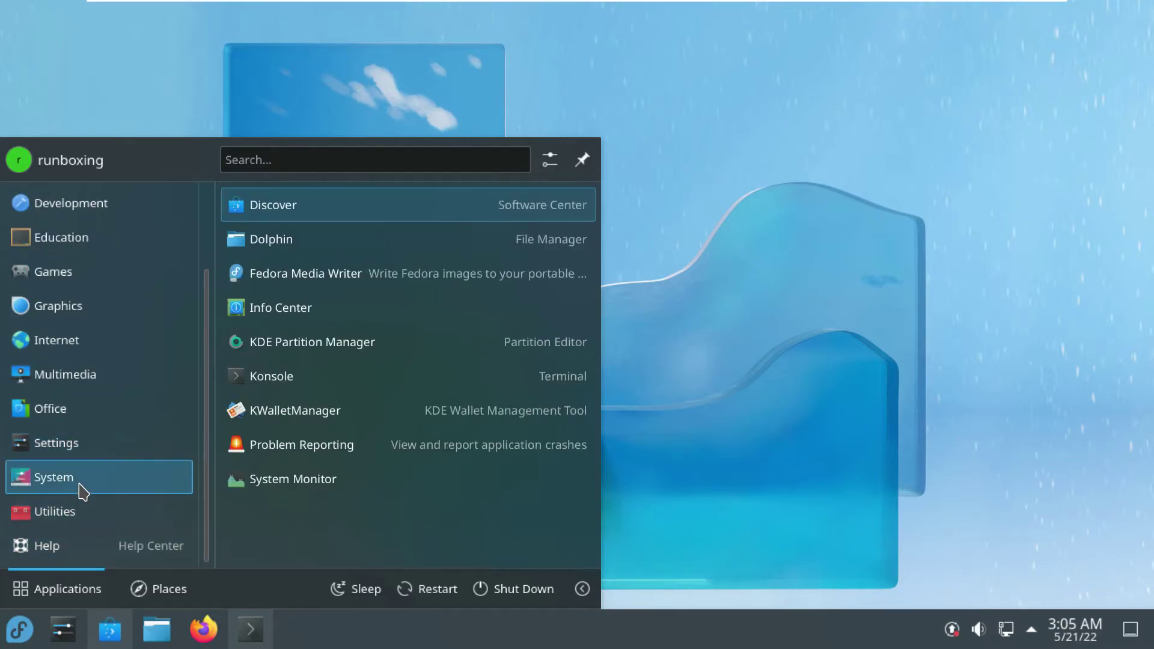
left_click(330, 316)
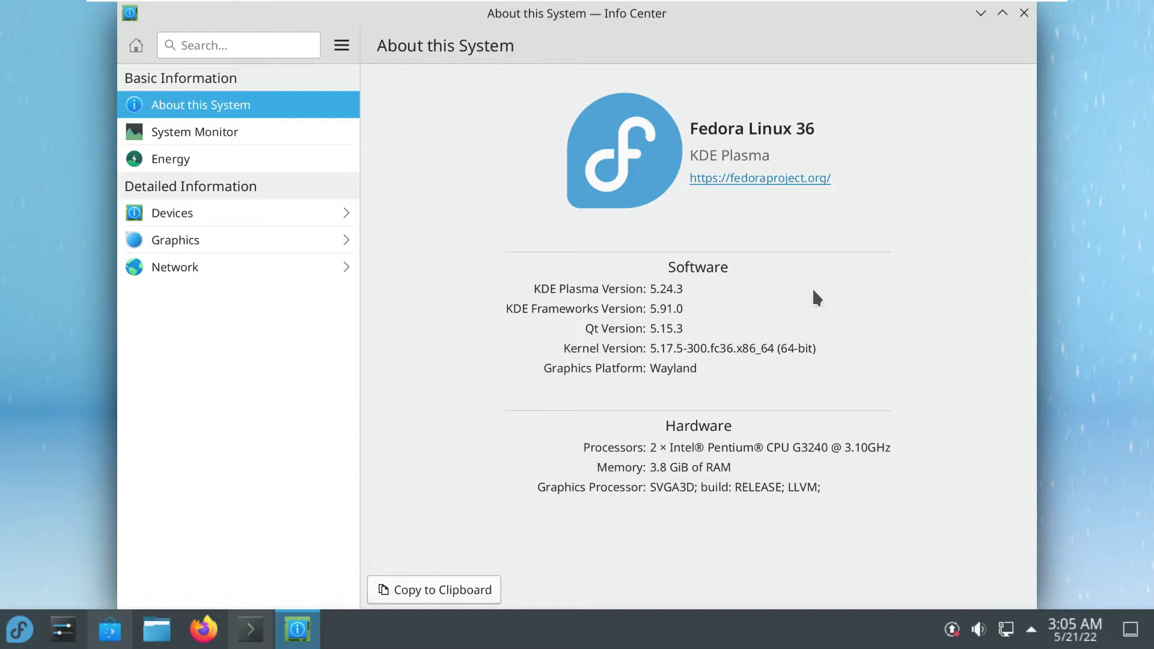
left_click(1023, 13)
left_click(250, 629)
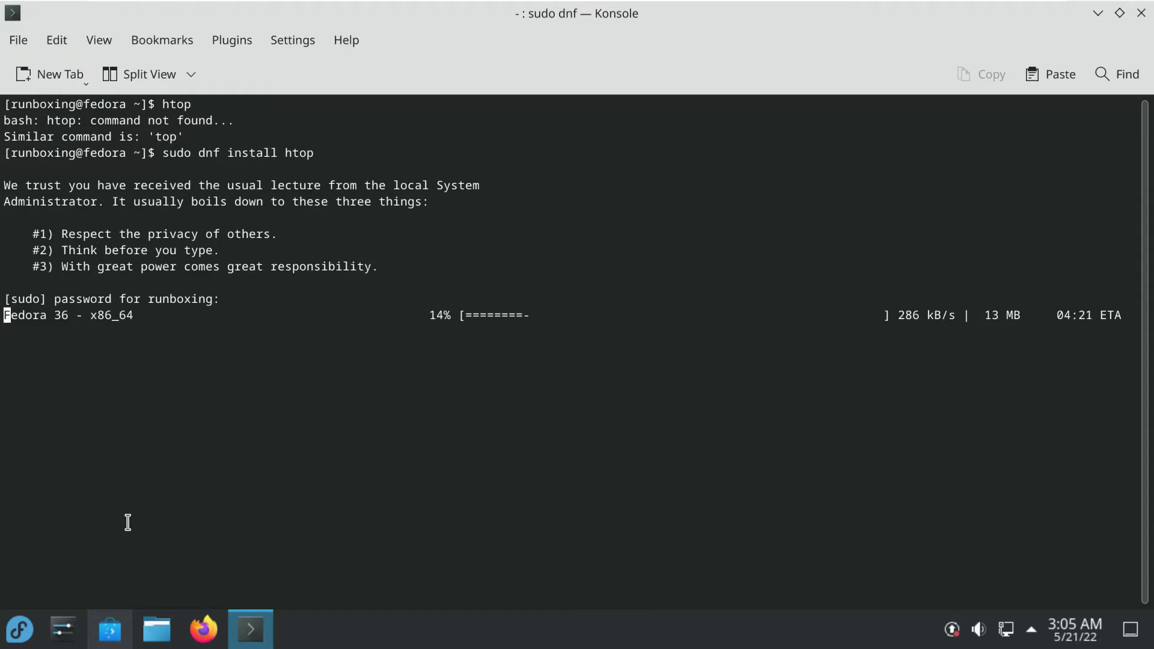
Restore Konsole to a floating window, minimize it and Discover, then open the launcher
left_click(246, 628)
left_click(246, 628)
left_click(1118, 12)
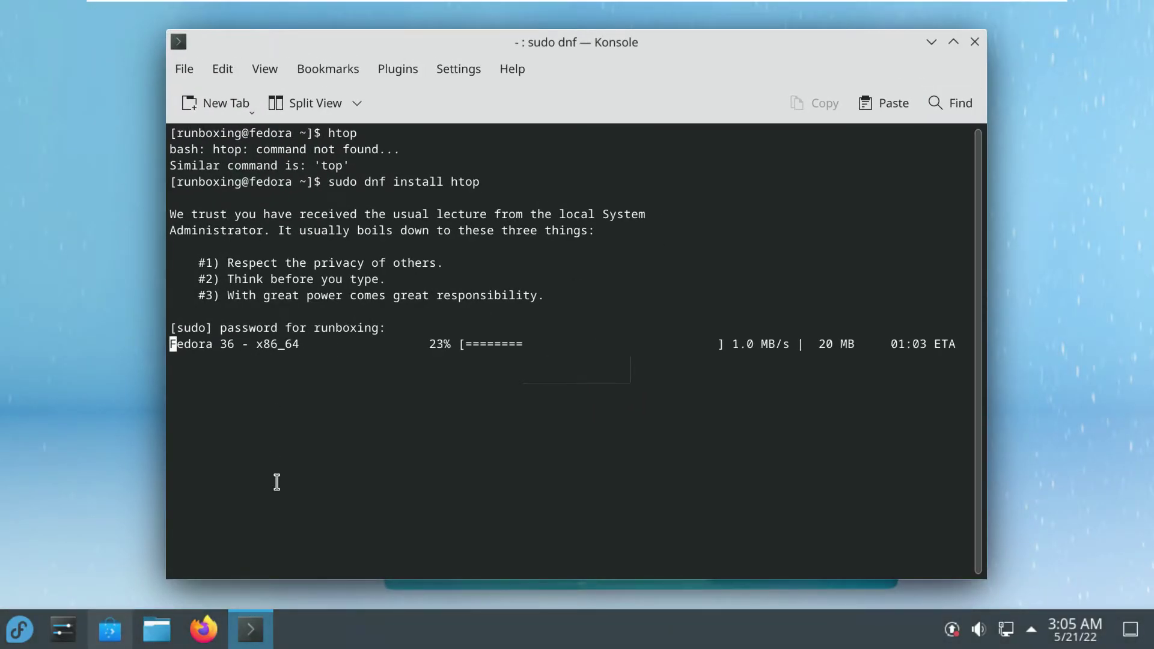
left_click(931, 42)
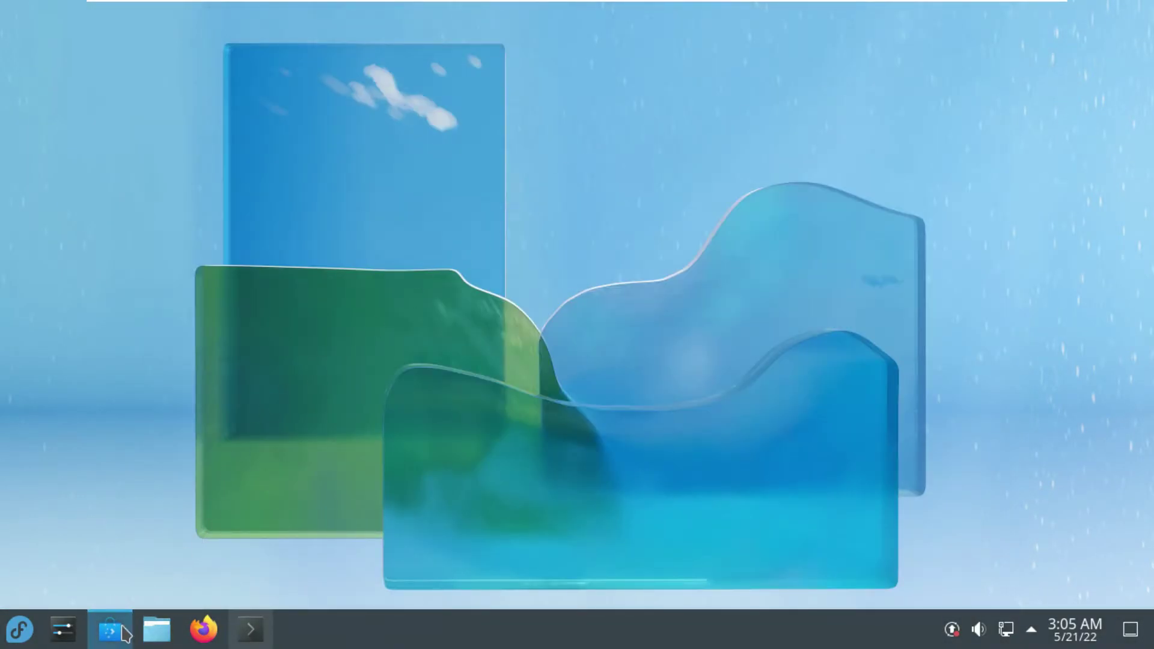
left_click(126, 625)
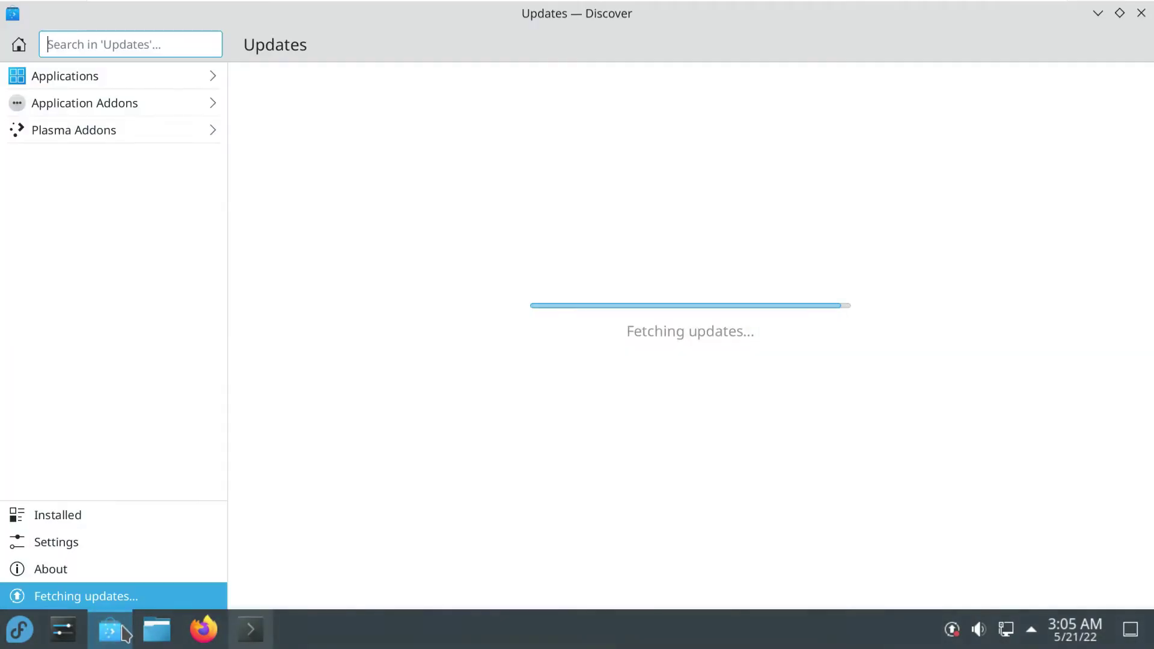
left_click(1096, 13)
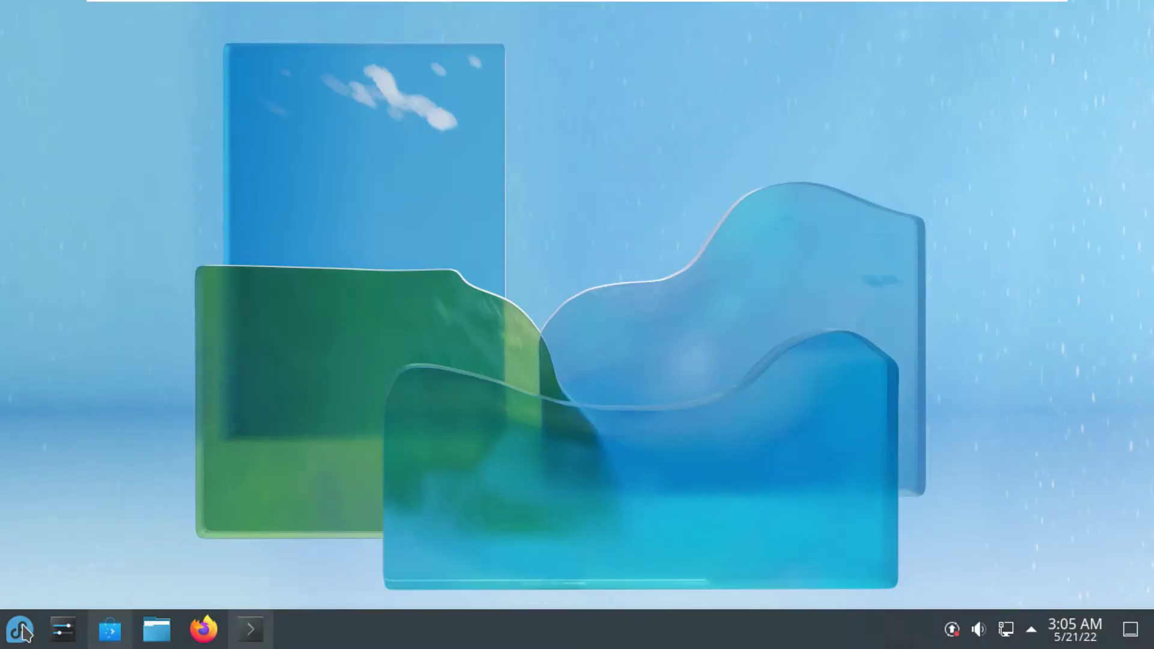
left_click(21, 630)
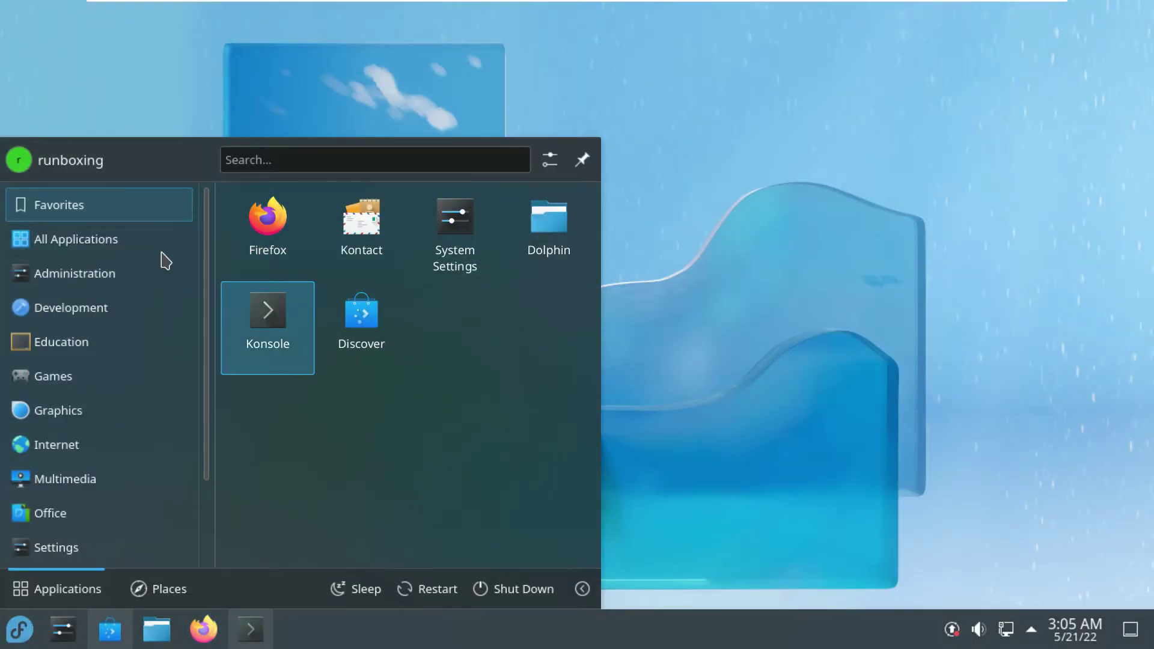
mouse_move(147, 311)
mouse_move(143, 341)
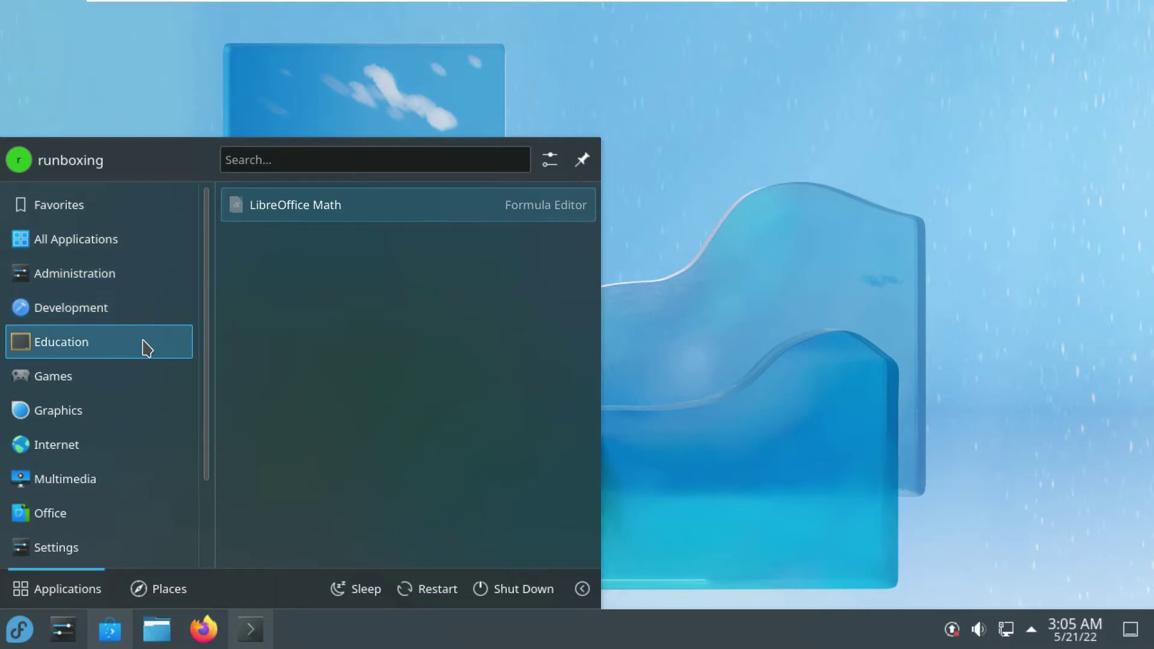
mouse_move(145, 413)
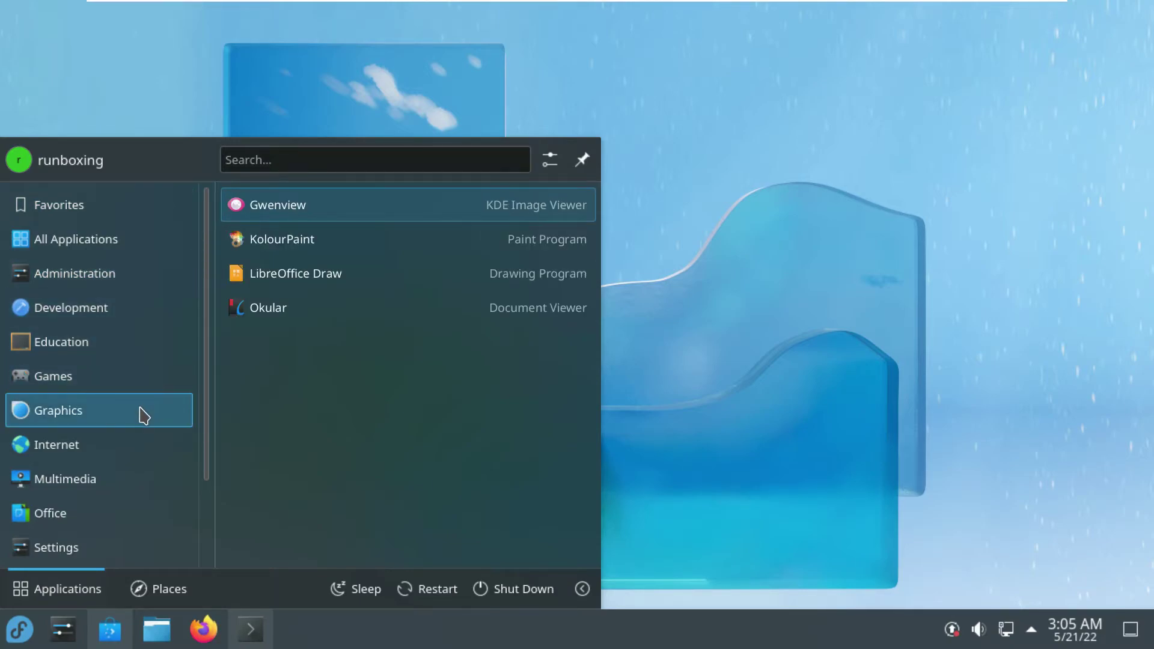
mouse_move(142, 447)
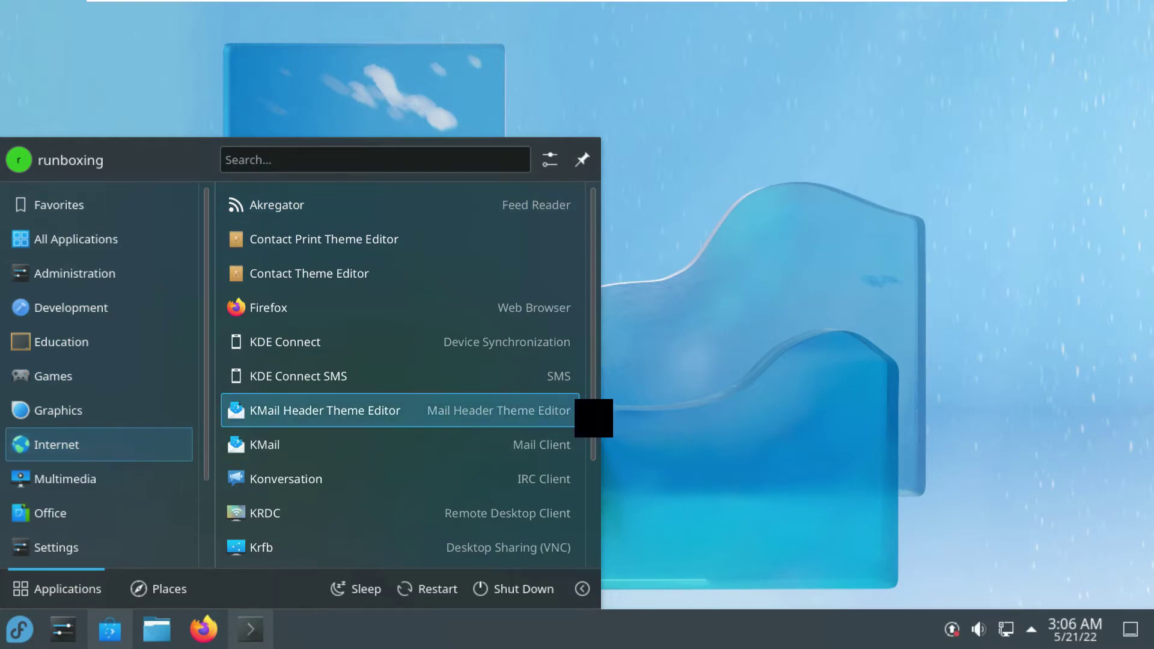
left_click_drag(592, 438, 581, 563)
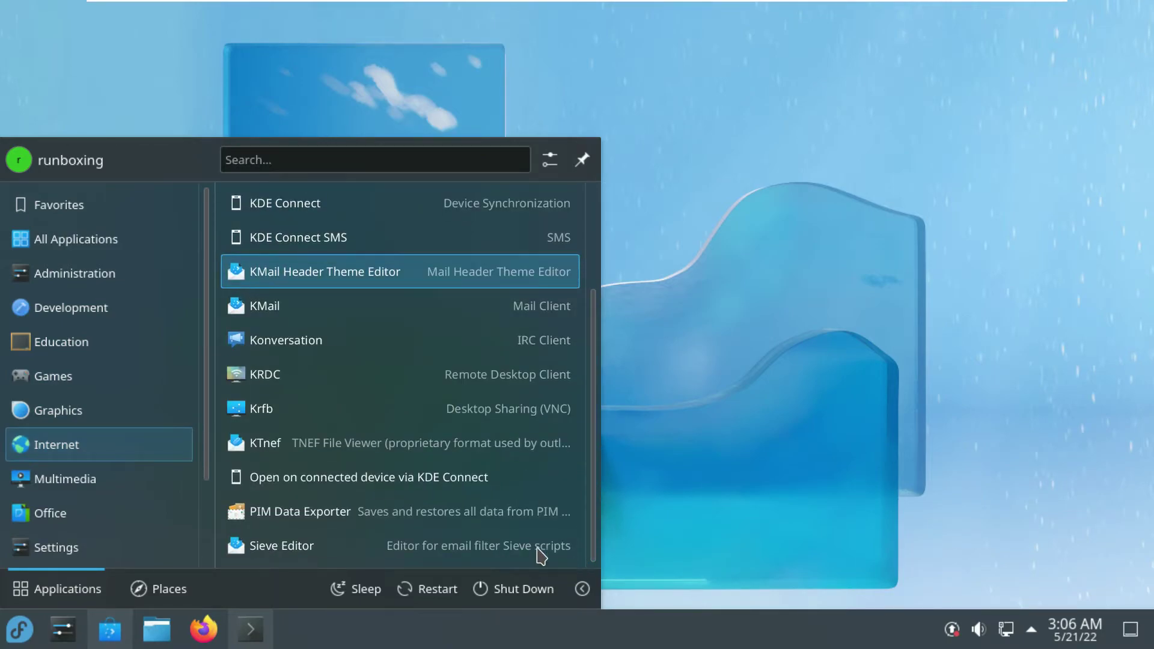
mouse_move(27, 486)
mouse_move(82, 520)
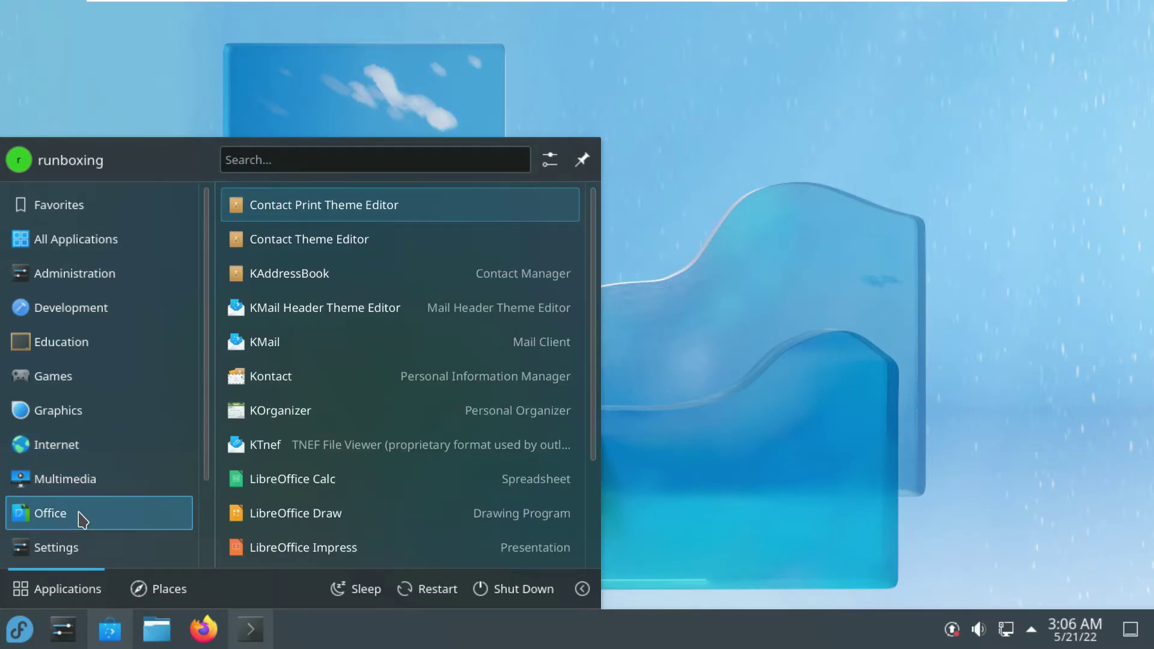
left_click_drag(597, 317, 576, 479)
mouse_move(131, 551)
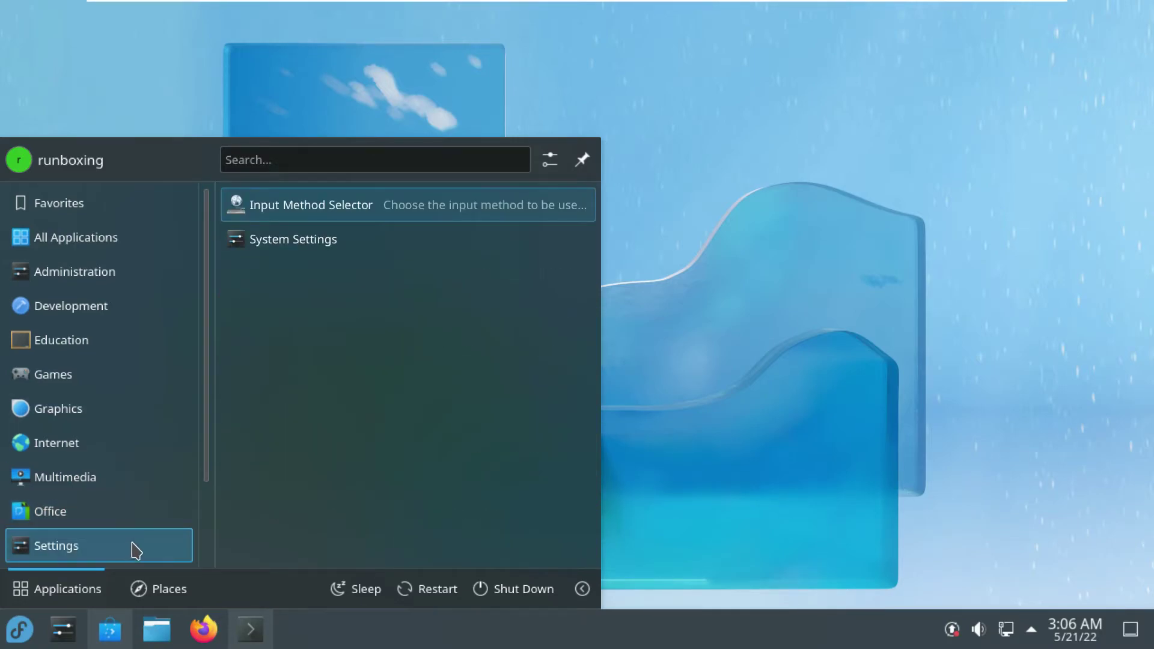
left_click_drag(206, 474, 206, 572)
mouse_move(151, 485)
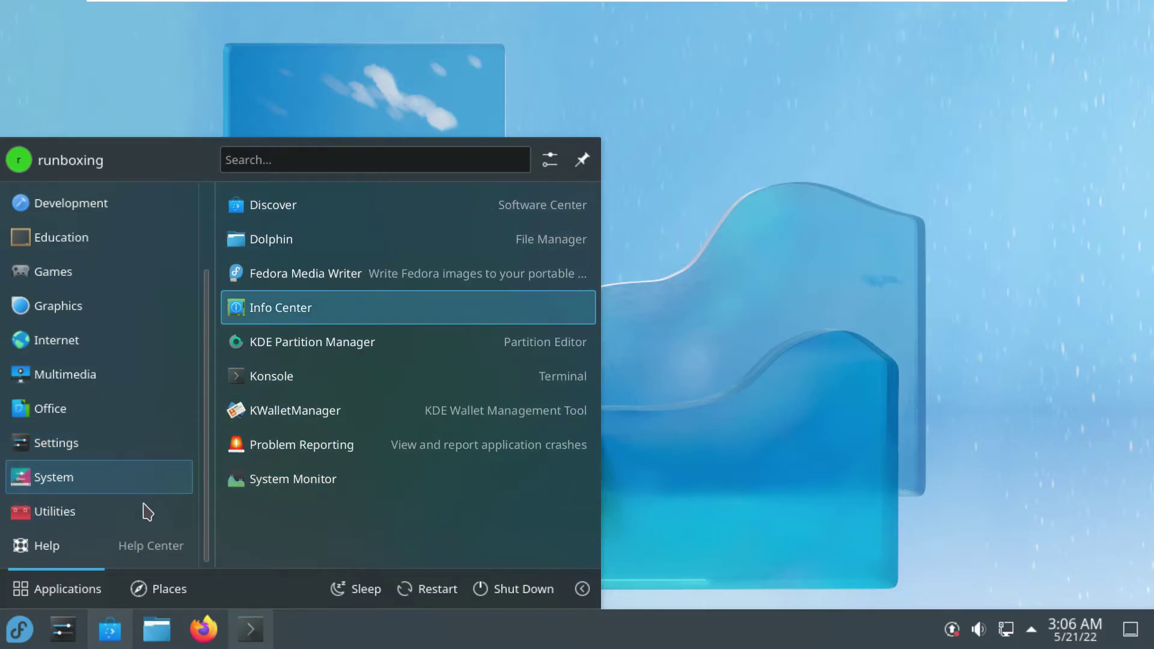
mouse_move(146, 511)
scroll(589, 270, "down", 2)
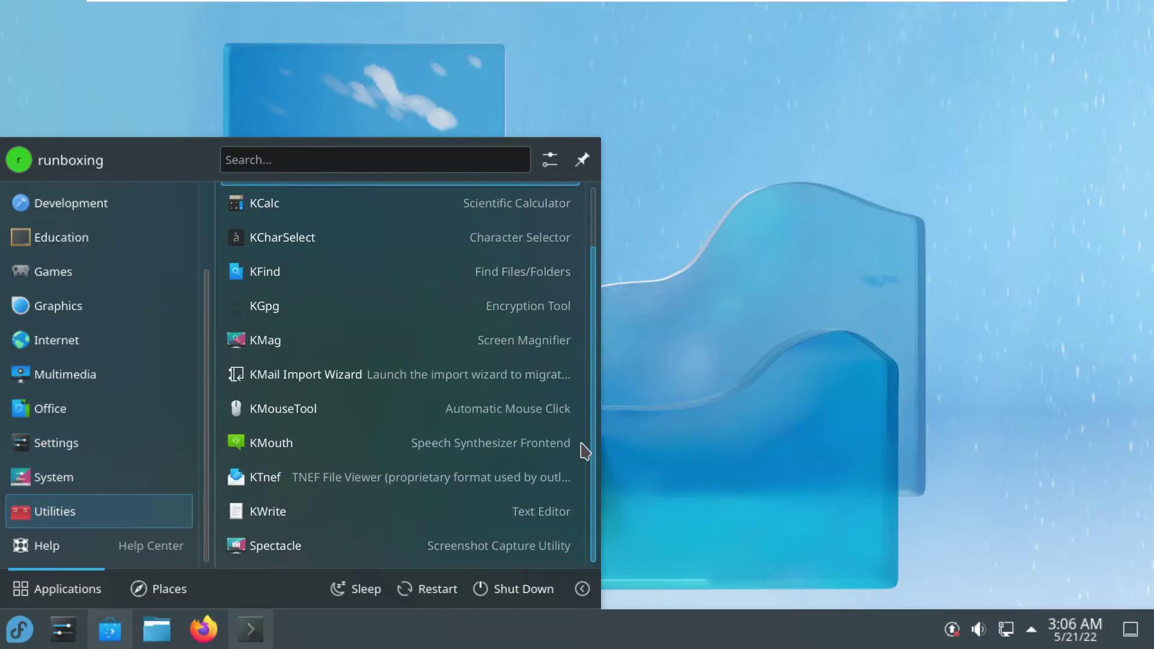
left_click(167, 586)
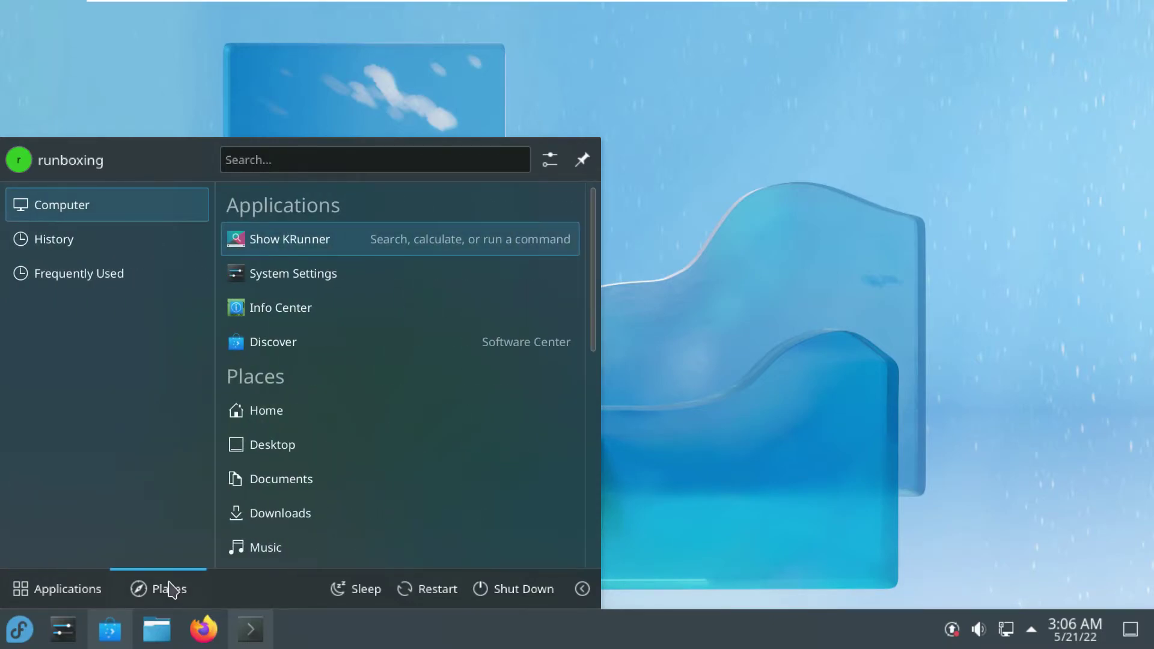
Close the launcher and bring Discover to the front
left_click(712, 122)
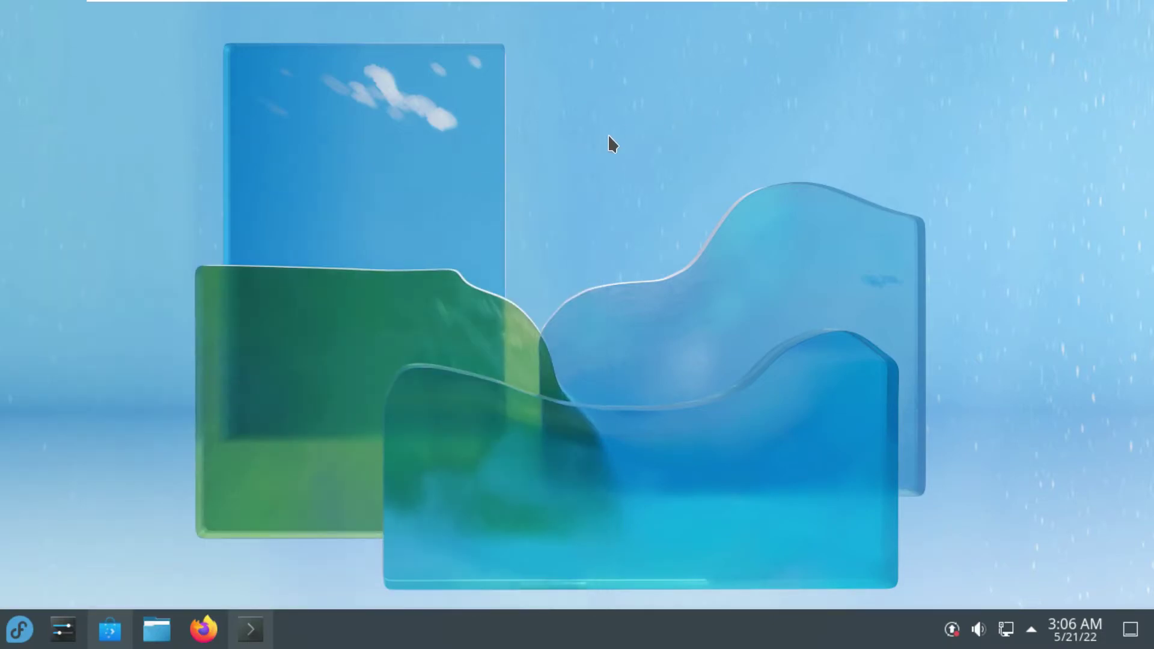
left_click(114, 642)
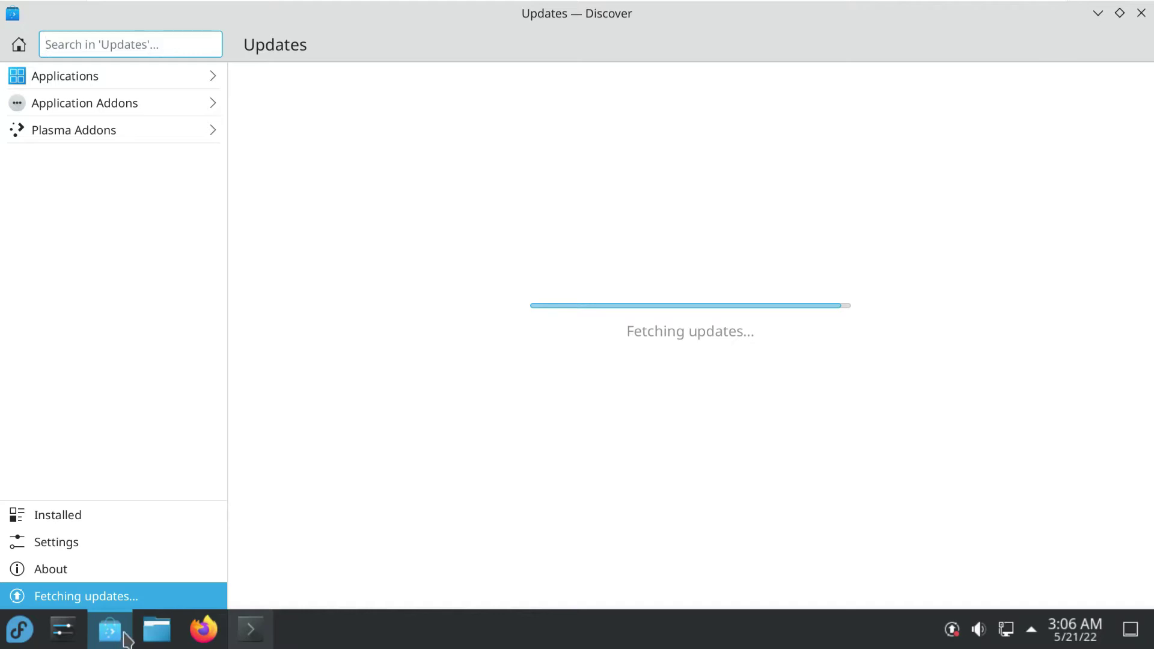
left_click(126, 639)
left_click(262, 628)
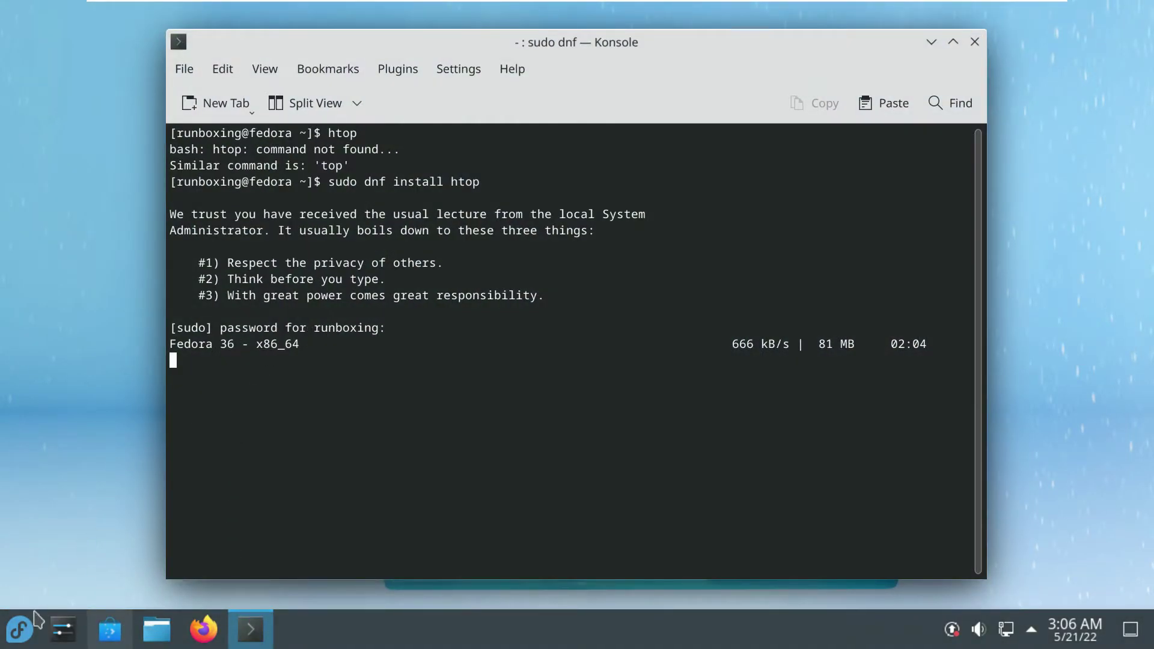
left_click(21, 628)
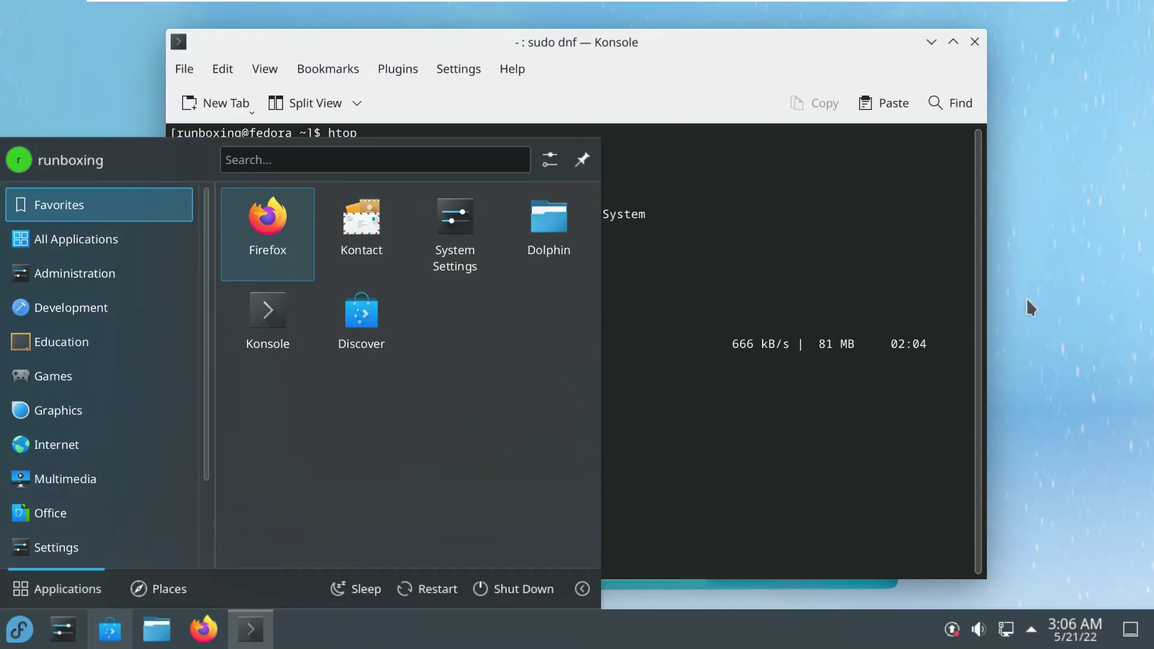
left_click(1030, 307)
left_click(112, 629)
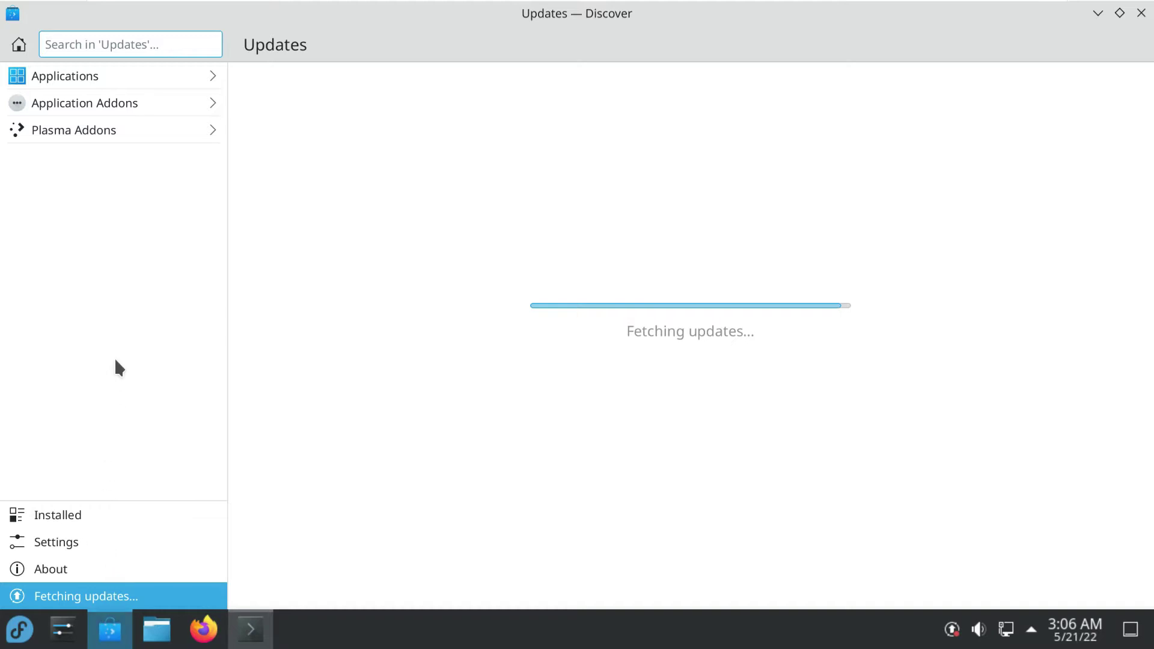
Browse Discover's Applications, Application Addons and Installed pages, then minimize the terminal
left_click(117, 84)
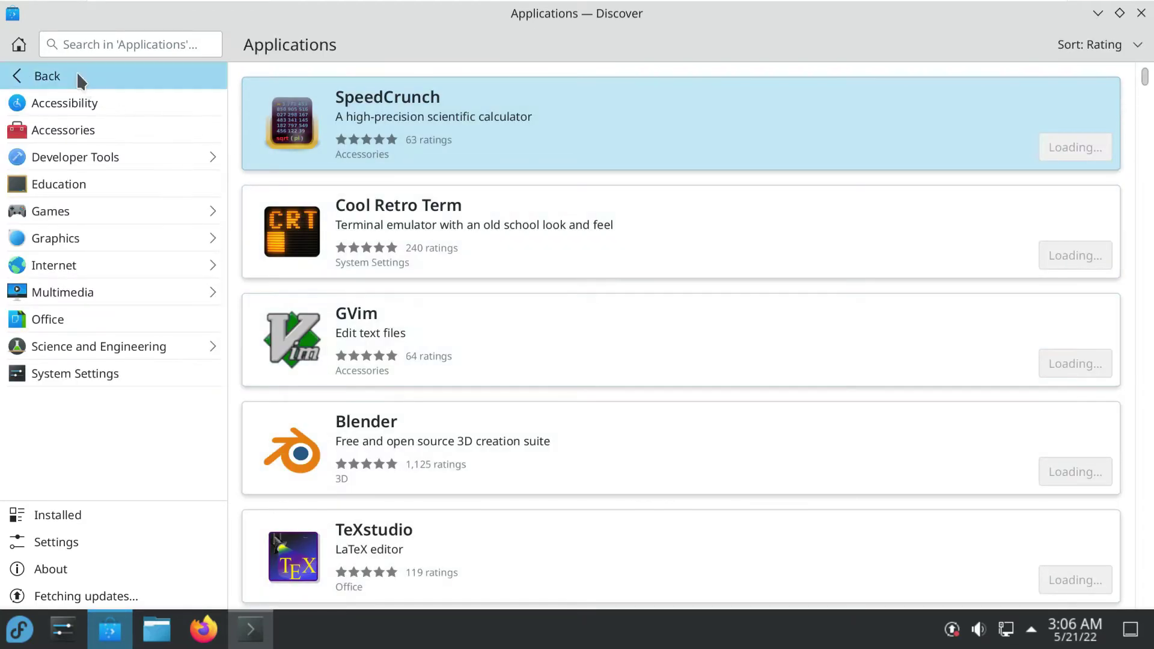
left_click(79, 74)
left_click(82, 95)
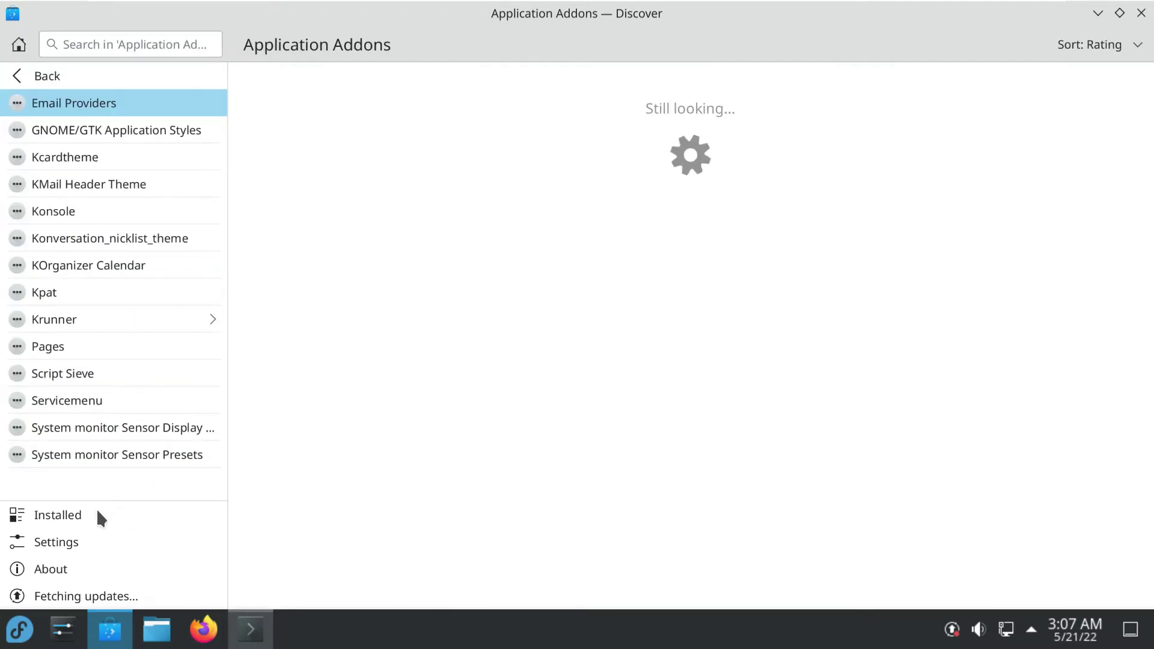
left_click(56, 517)
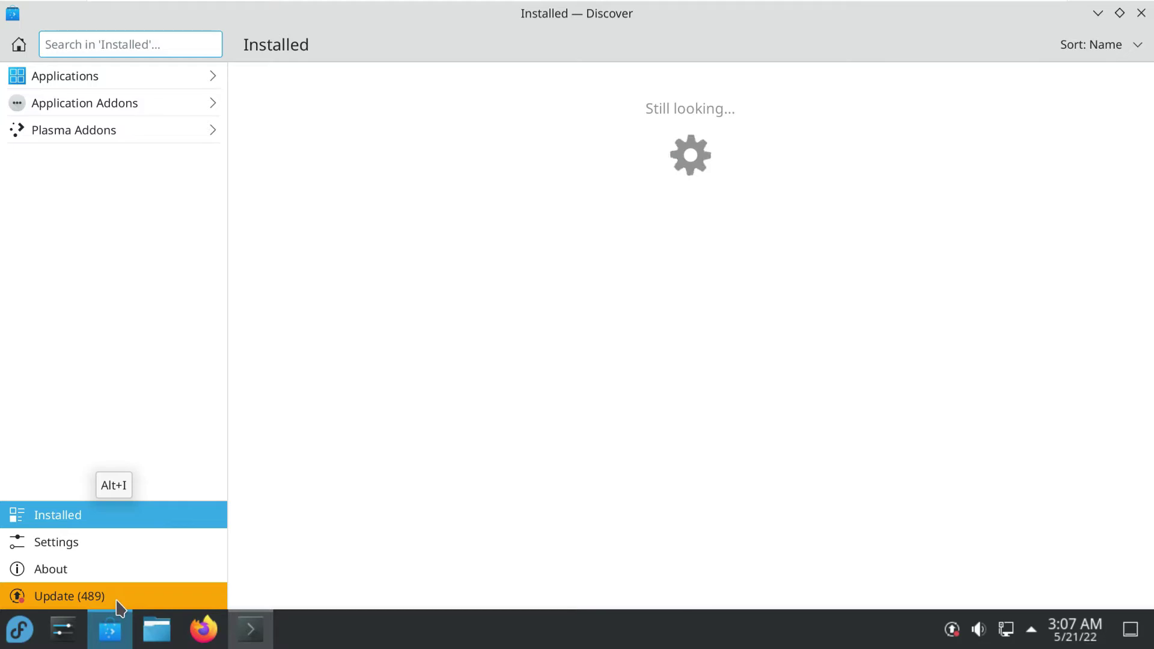
left_click(251, 630)
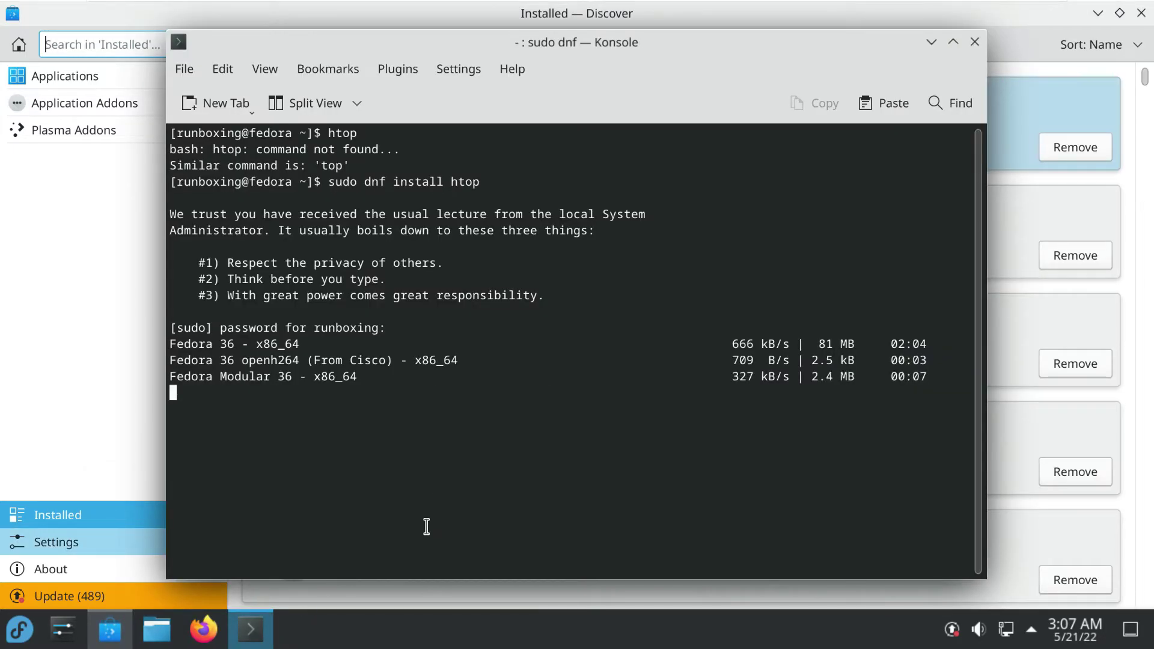
left_click(931, 41)
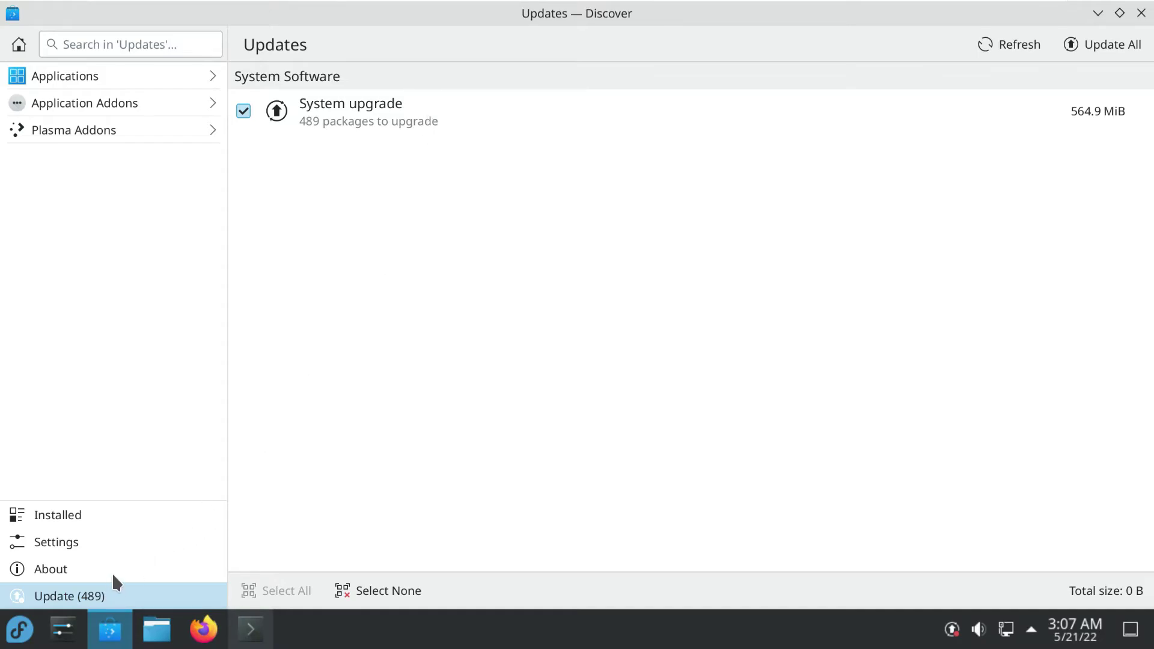
Expand the System upgrade entry in Discover and scroll through its package list
left_click(120, 628)
left_click(120, 628)
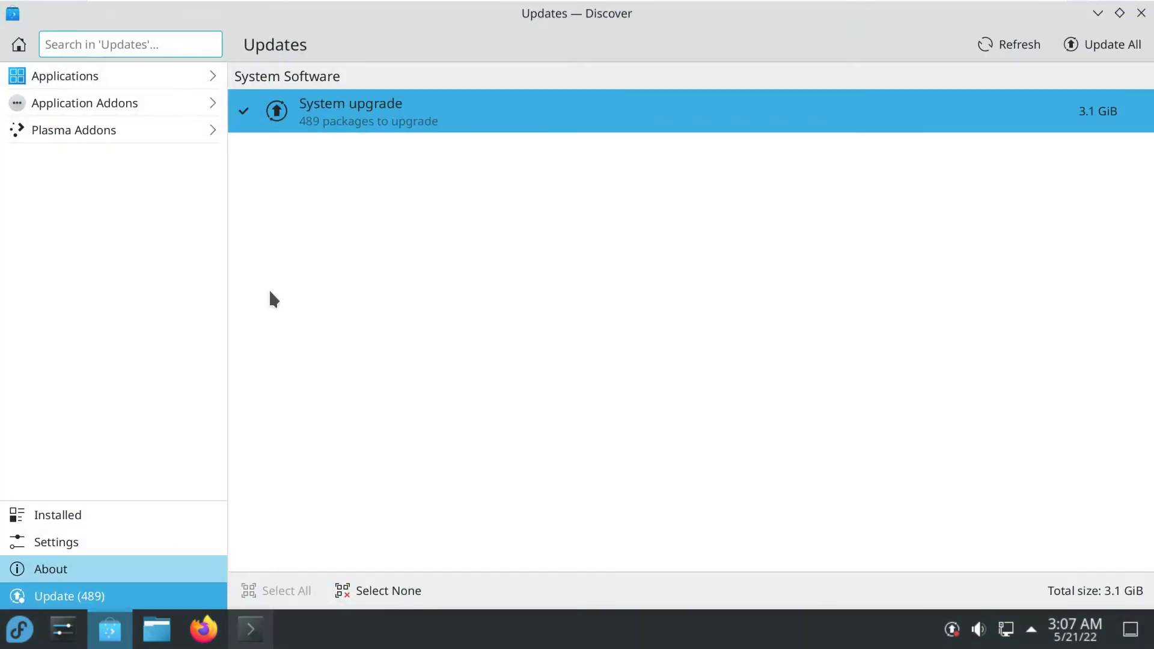
left_click(358, 119)
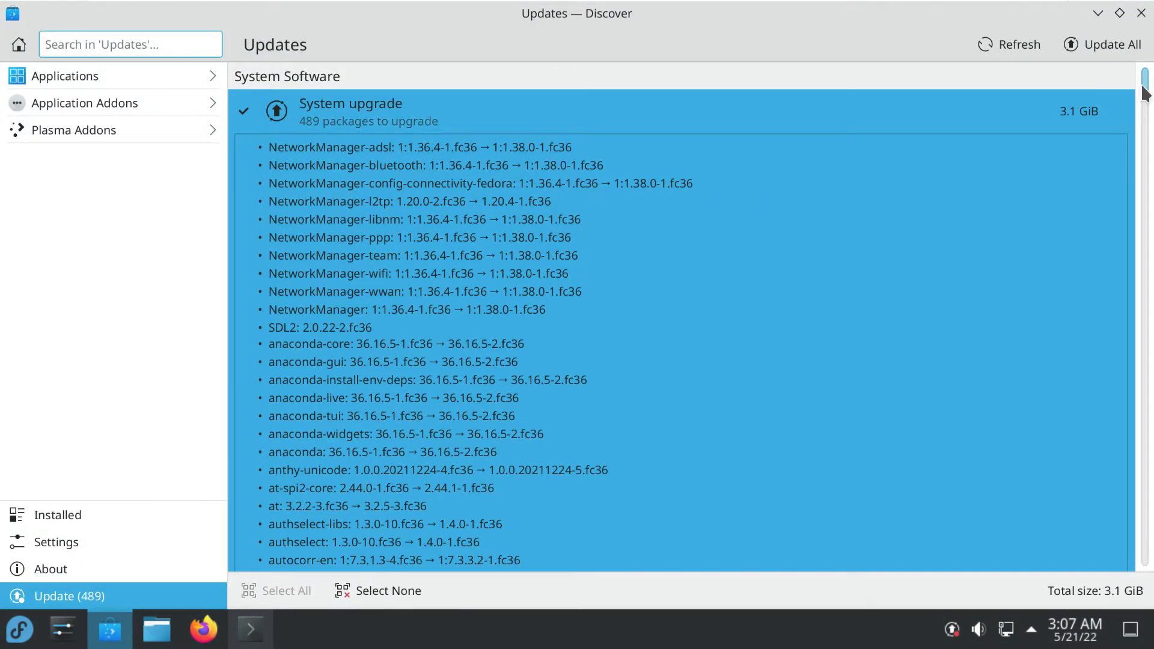
left_click_drag(1145, 93, 1113, 569)
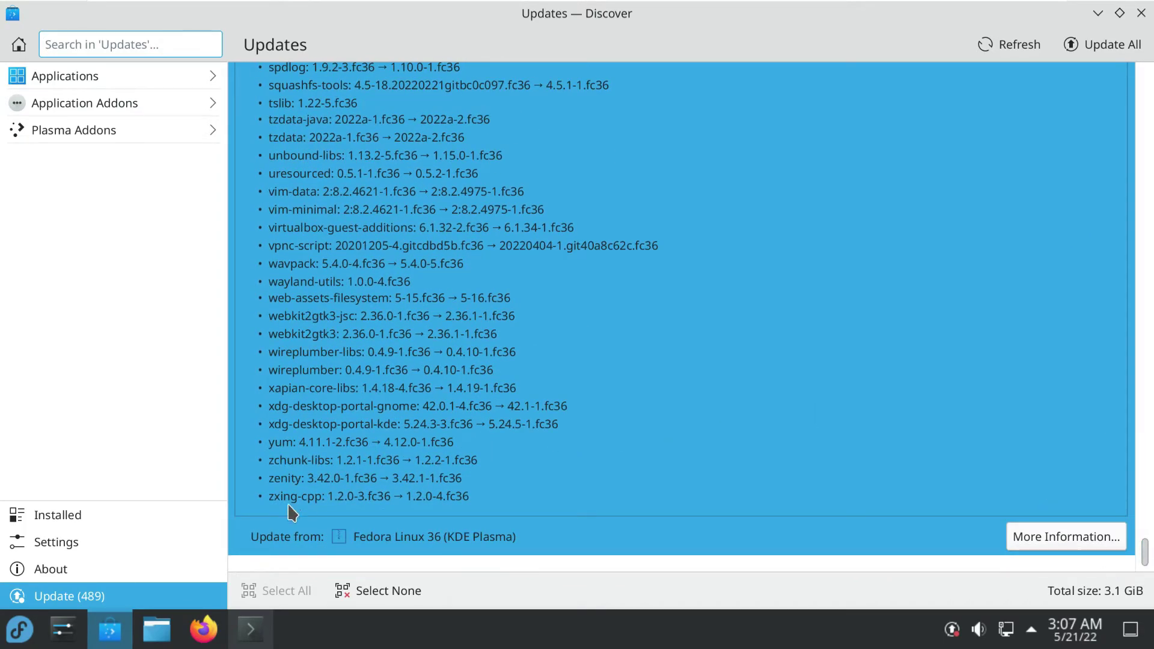
Browse the Installed software list from Aajohan Comfortaa to Ark, then close Discover
left_click(93, 521)
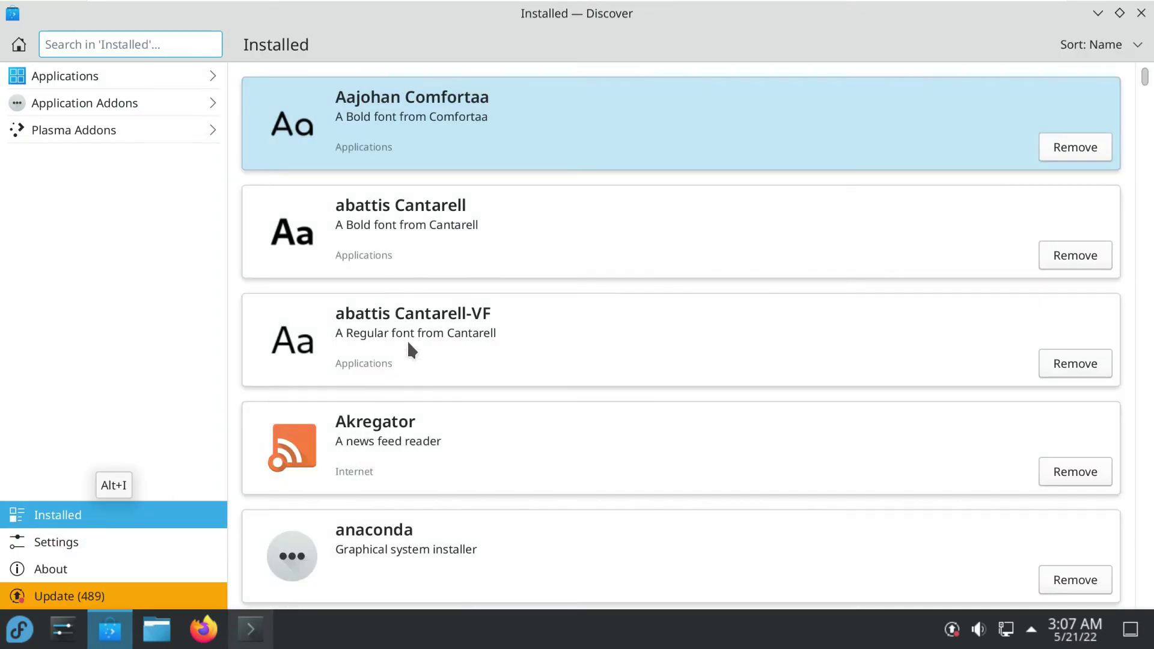
scroll(451, 271, "down", 5)
scroll(453, 274, "down", 7)
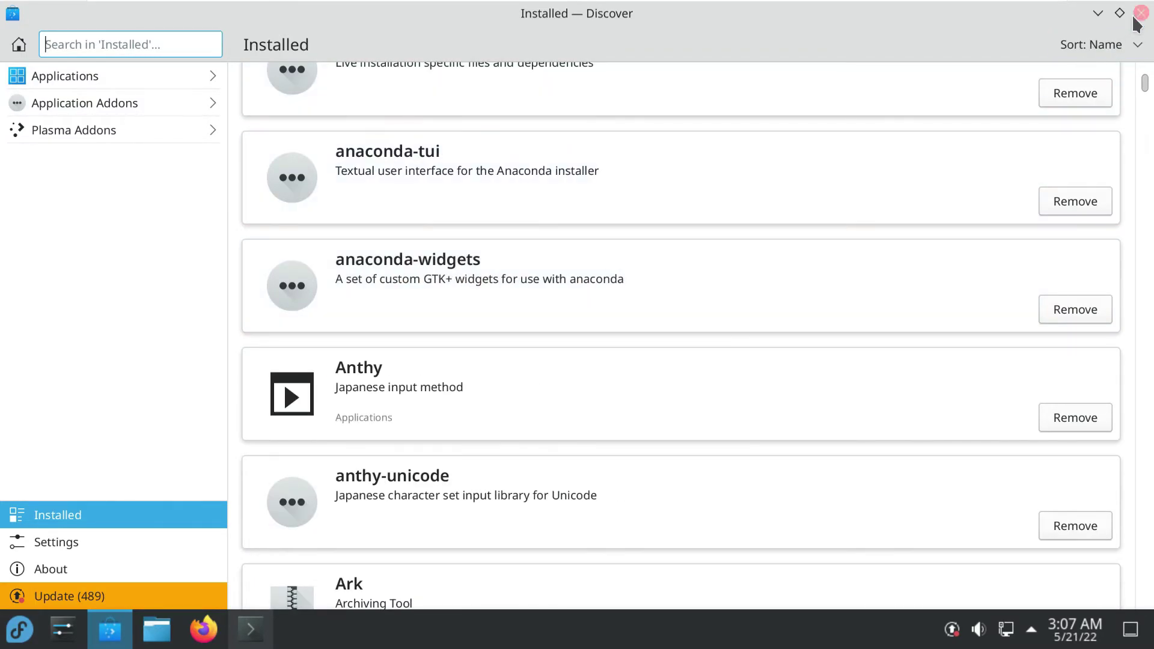
left_click(1140, 13)
Minimise Konsole during the htop download and launch LibreOffice Calc from Kickoff's Office category
left_click(252, 628)
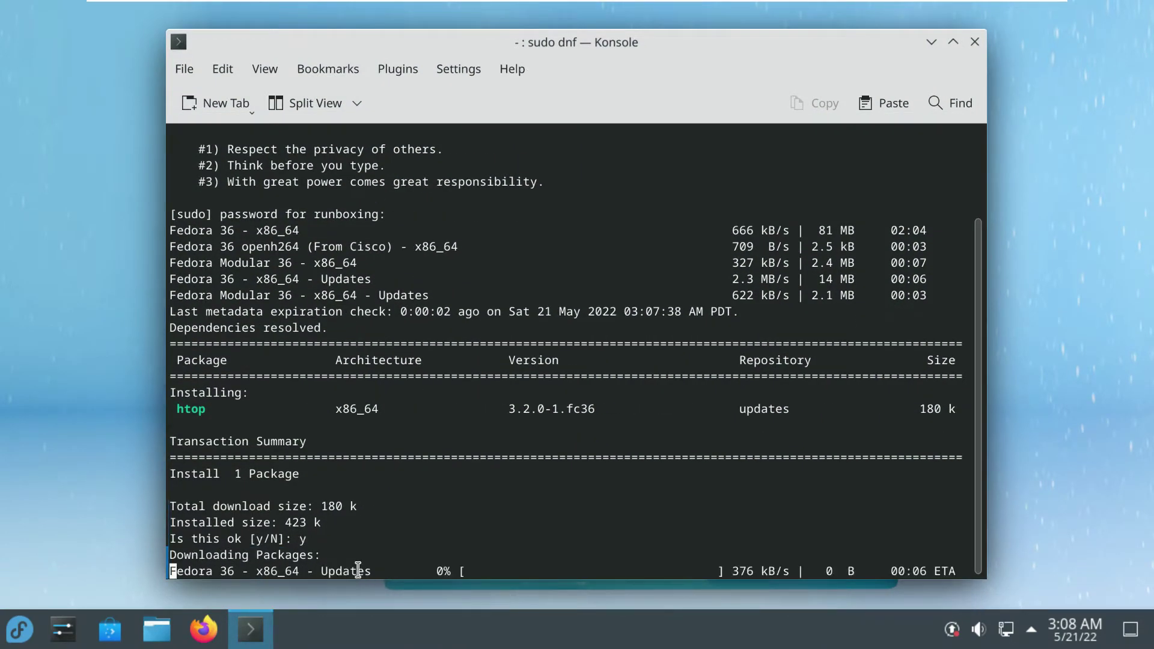
left_click(930, 42)
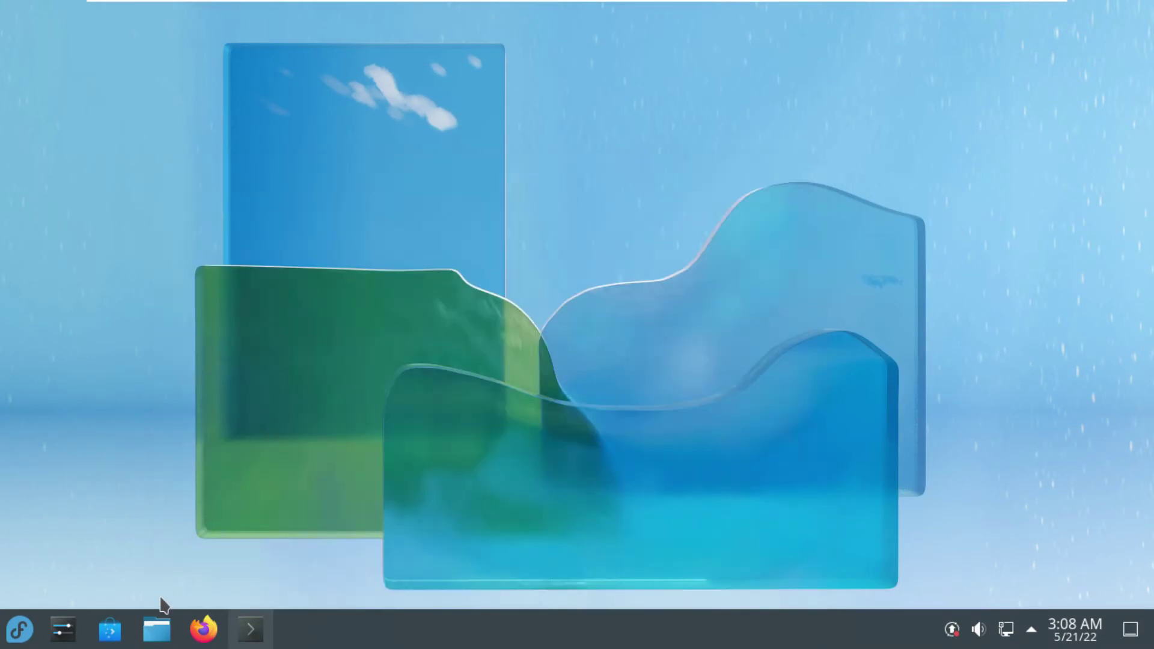
left_click(19, 629)
scroll(82, 544, "down", 3)
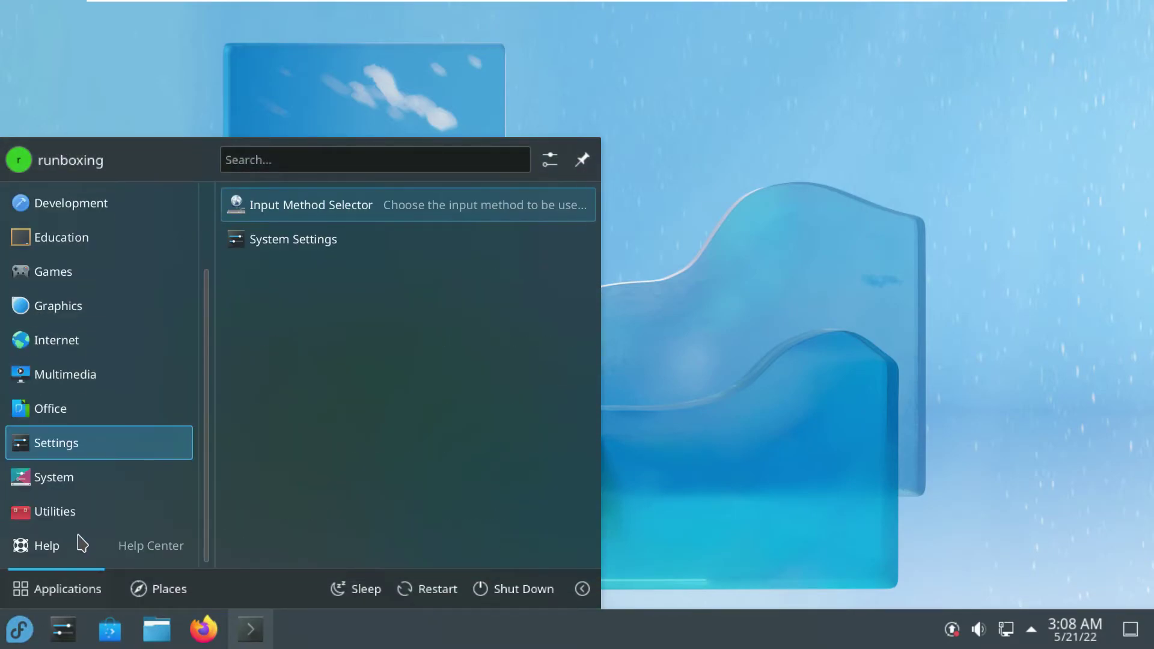
mouse_move(95, 490)
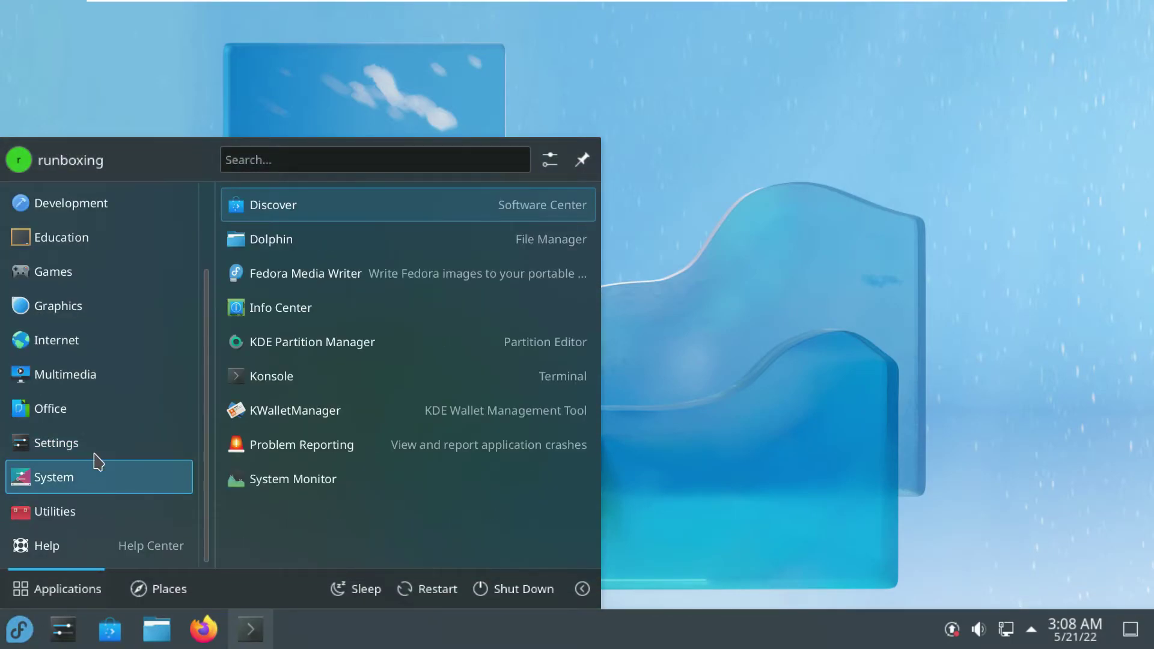
mouse_move(93, 422)
scroll(402, 453, "down", 3)
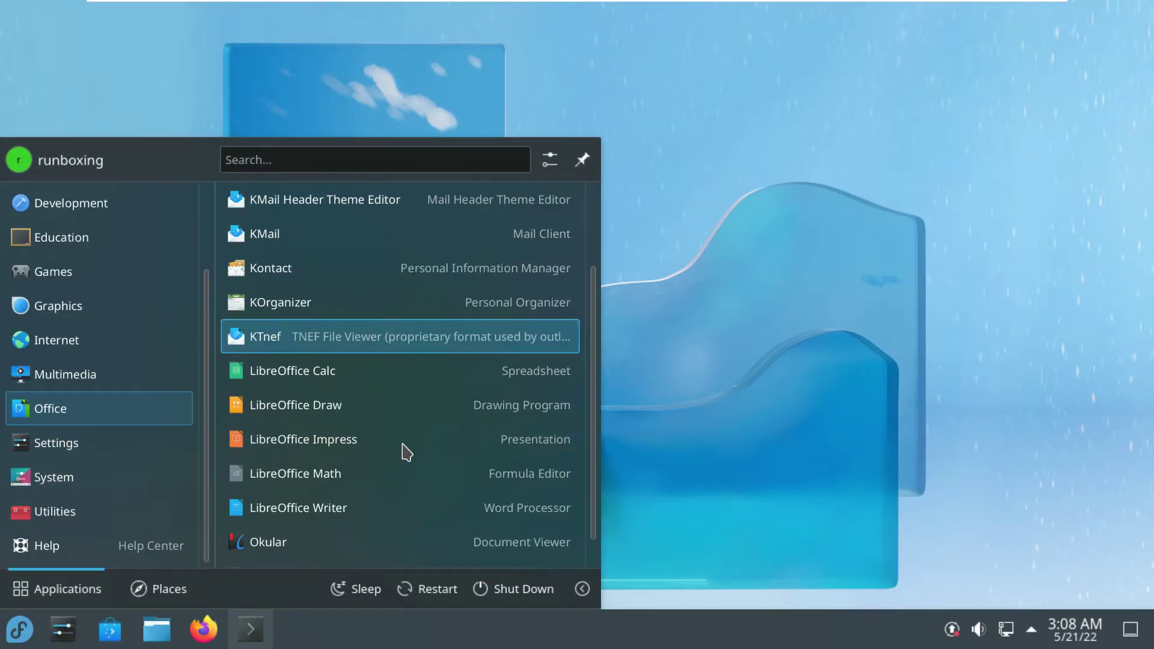
left_click(384, 372)
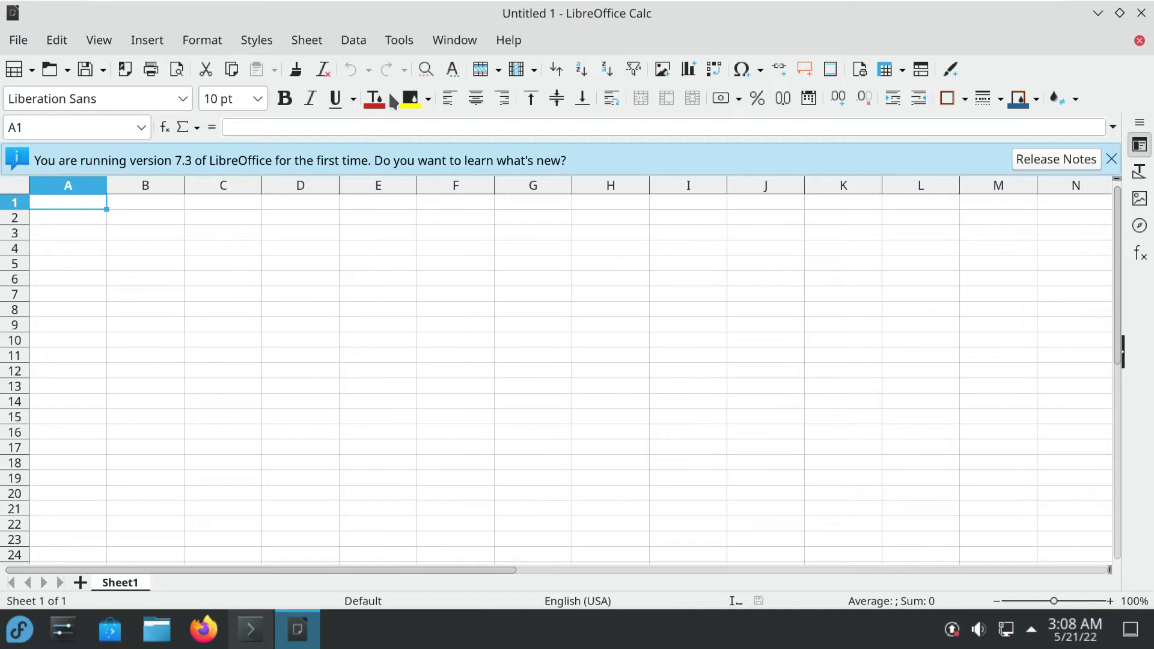
Confirm Help > About shows LibreOffice 7.3.1.3, then close the blank Calc spreadsheet
left_click(509, 40)
left_click(535, 348)
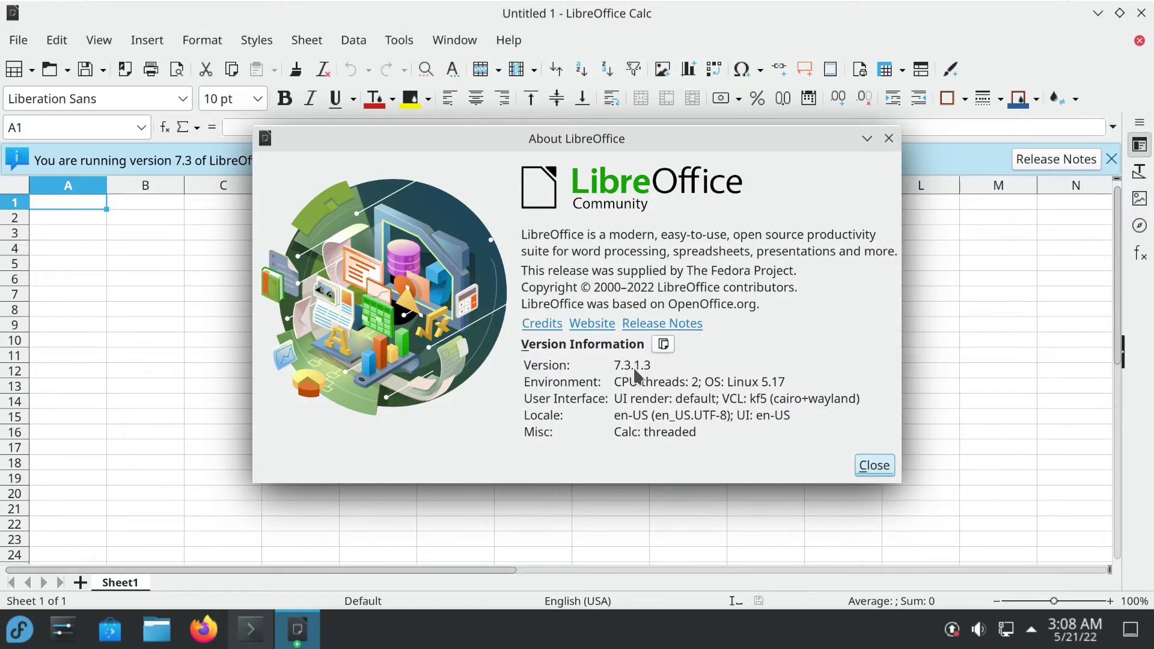
left_click(873, 465)
left_click(1139, 40)
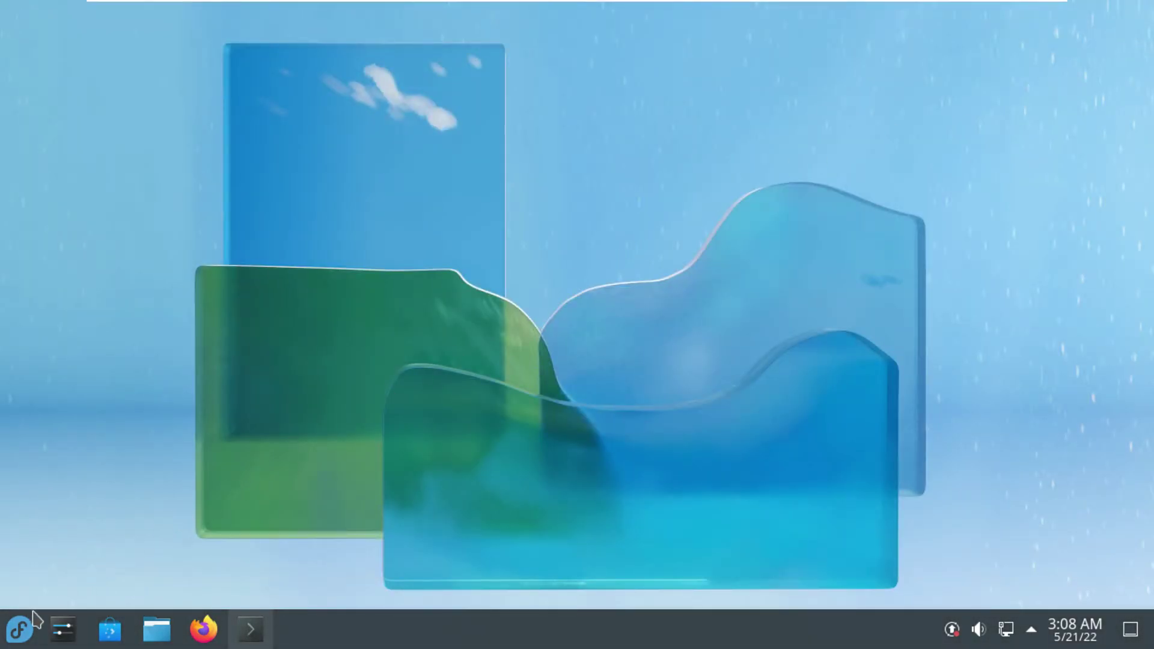
Run htop in Konsole and maximise the terminal window
left_click(24, 625)
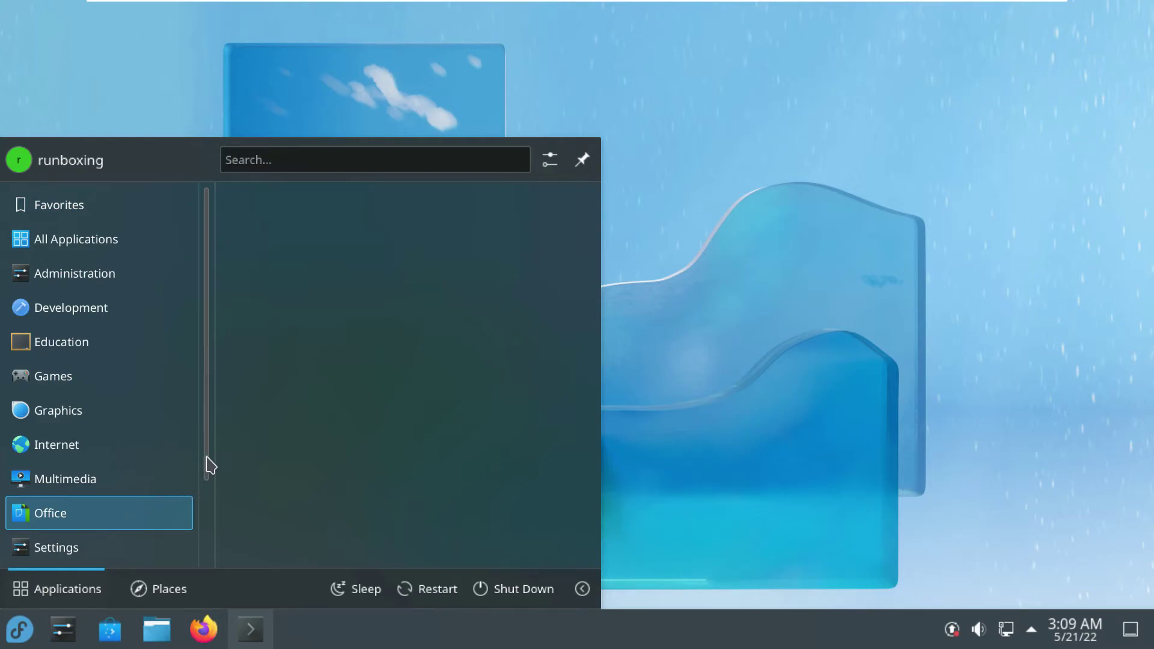
left_click(250, 629)
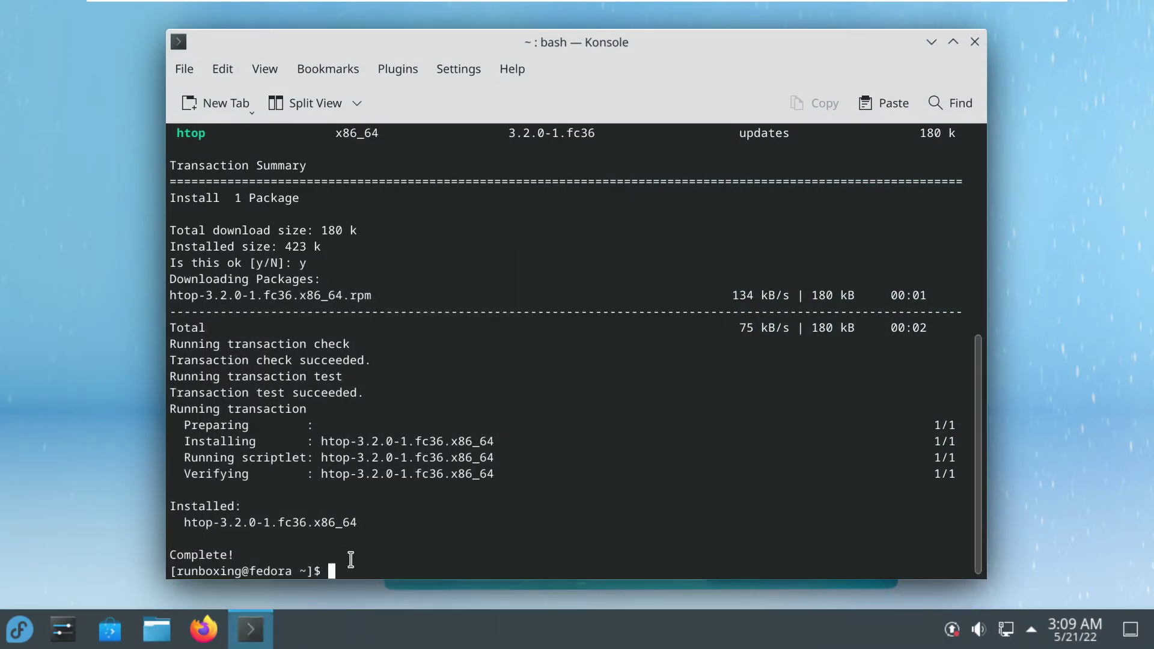
type("htop")
key("Return")
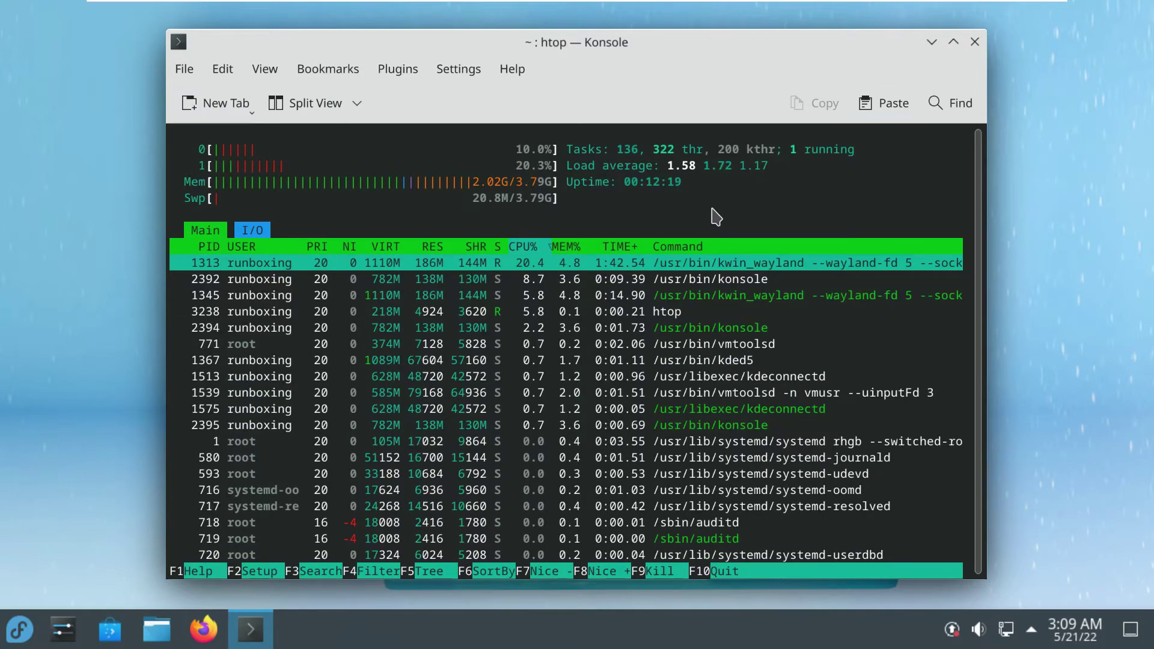
left_click(953, 41)
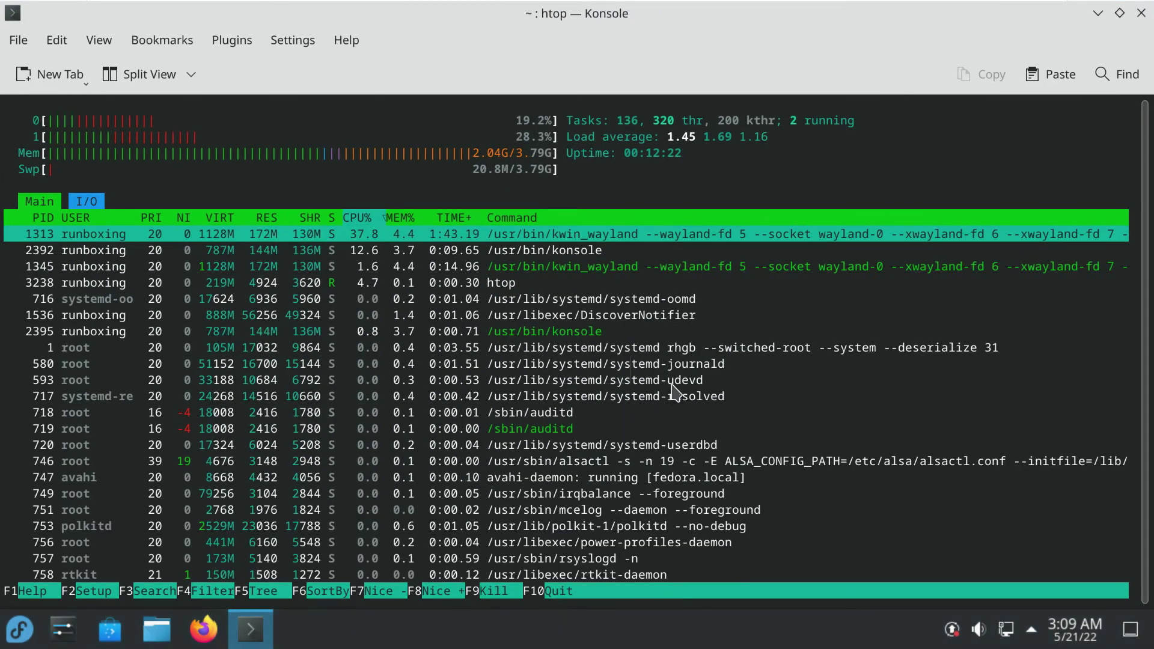
Scroll through htop's list of running processes
scroll(878, 319, "down", 3)
scroll(883, 323, "up", 3)
scroll(884, 322, "down", 10)
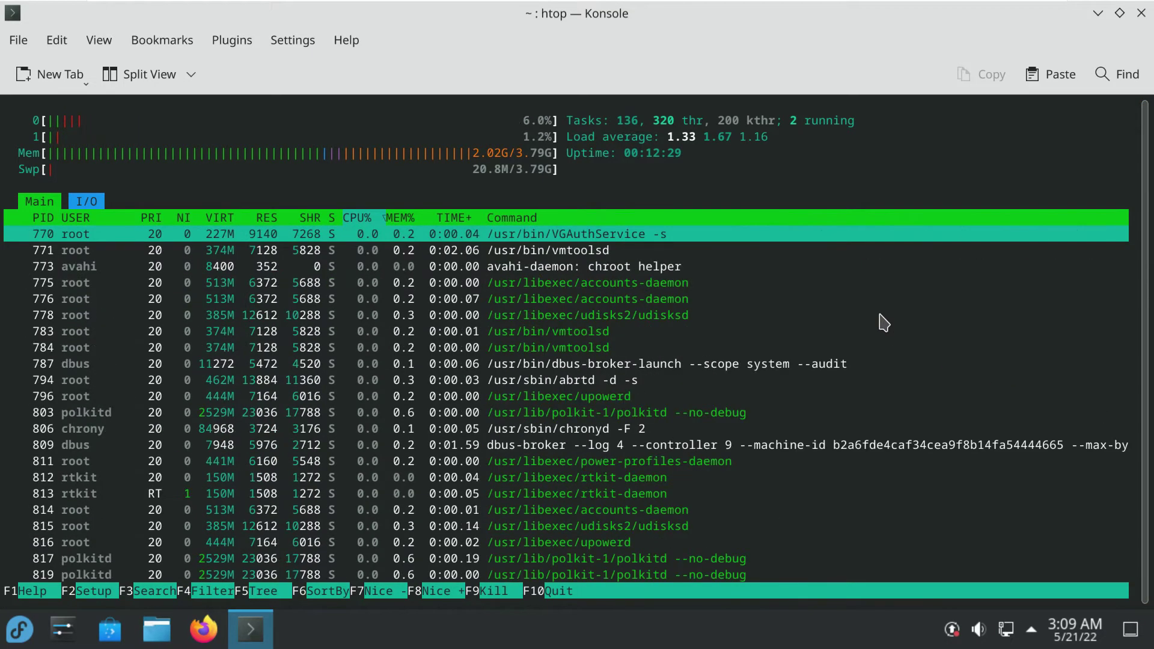
scroll(883, 322, "down", 5)
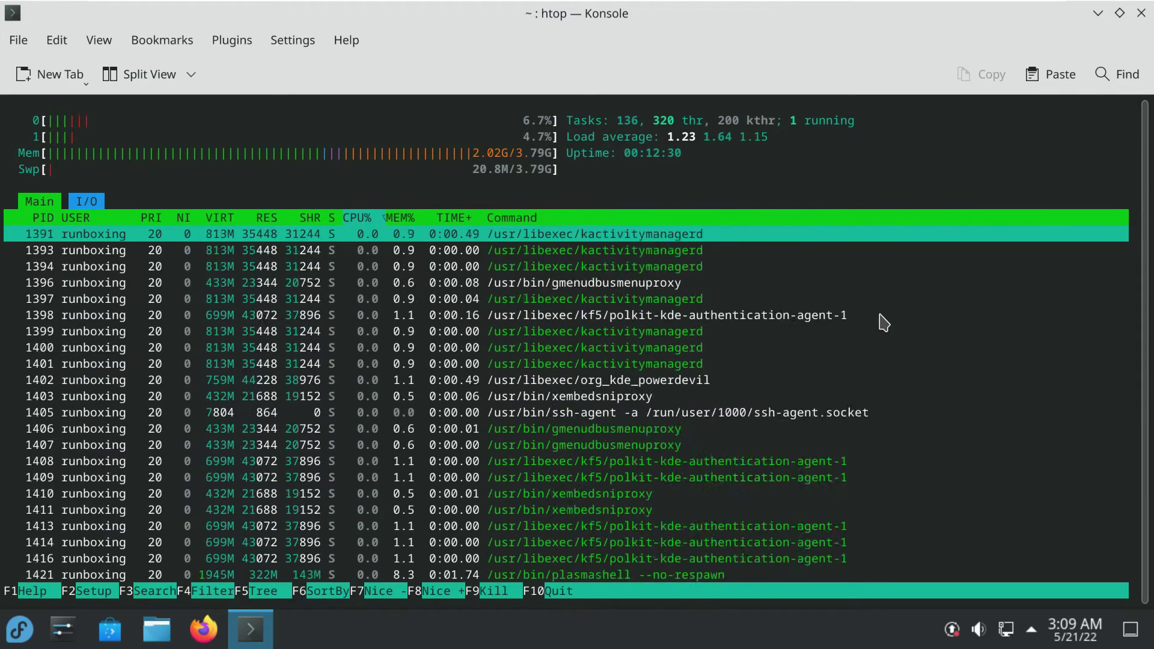
scroll(884, 322, "down", 10)
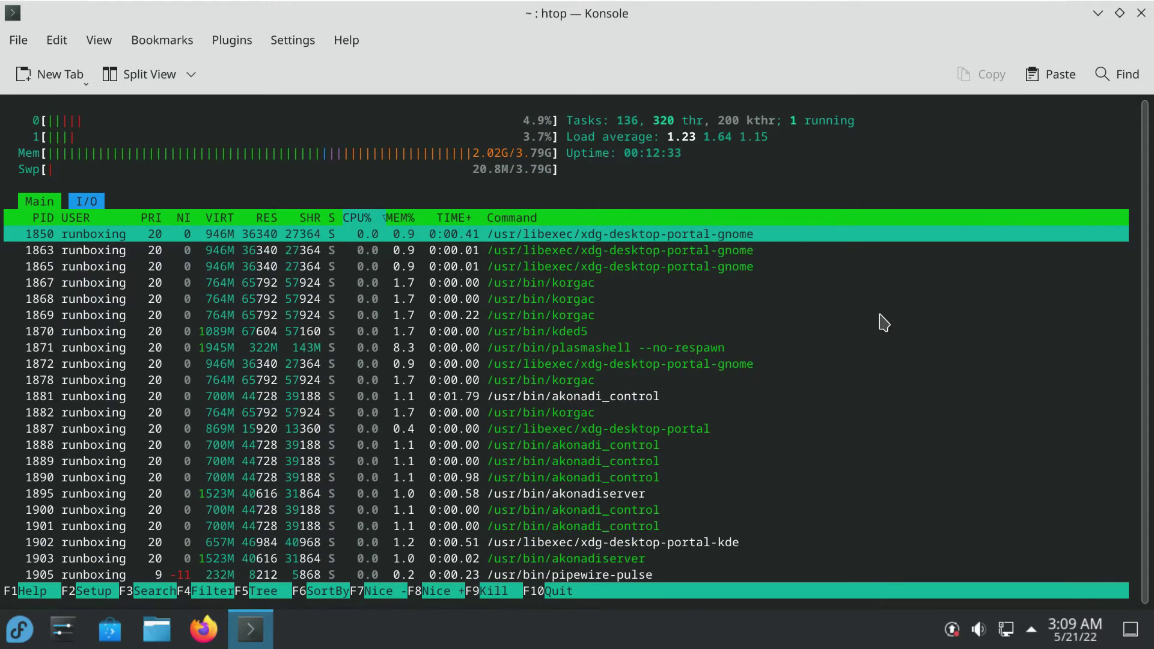
scroll(883, 323, "down", 10)
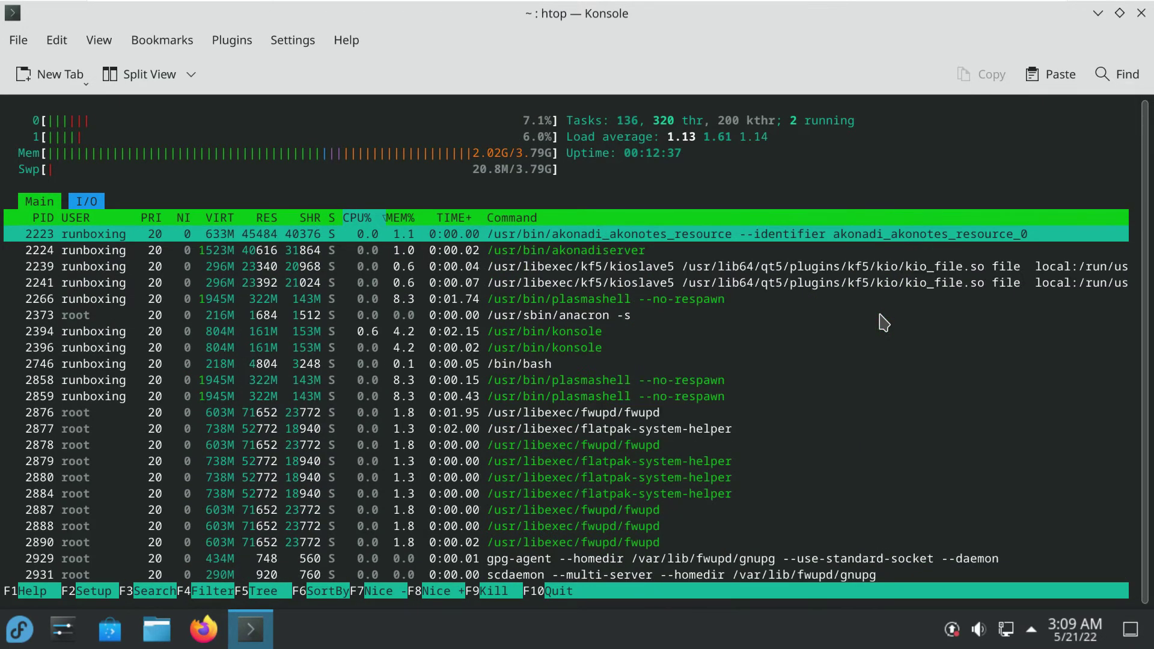
scroll(883, 323, "down", 3)
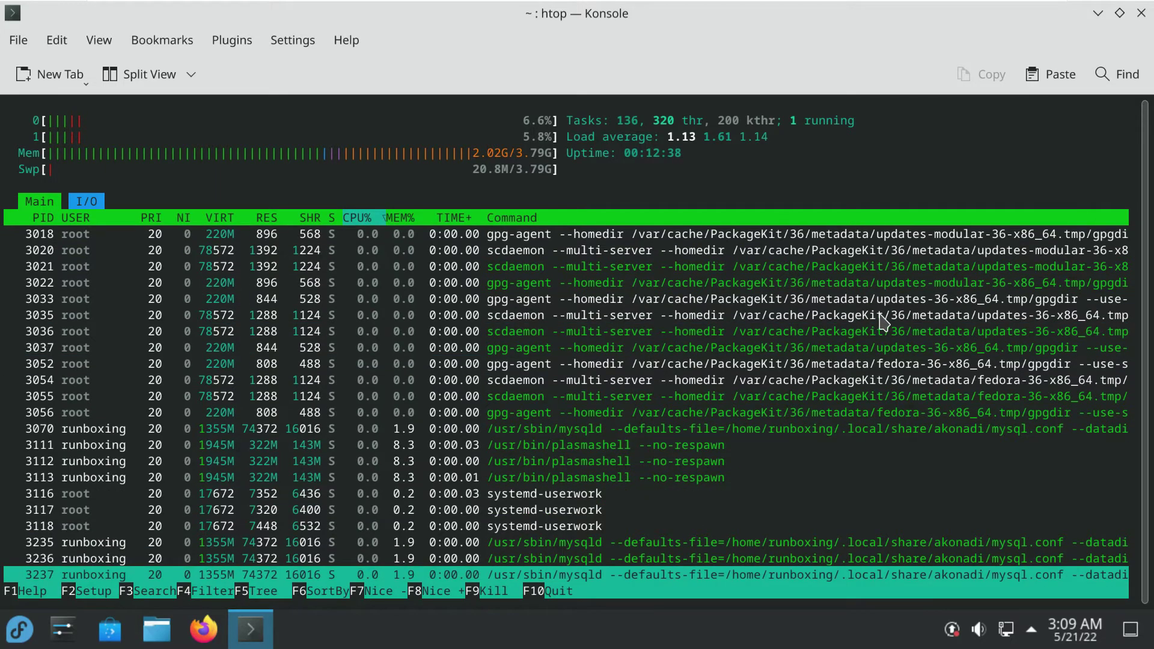
Switch htop to F5 tree view, scroll back up to systemd, and close the terminal
key("F5")
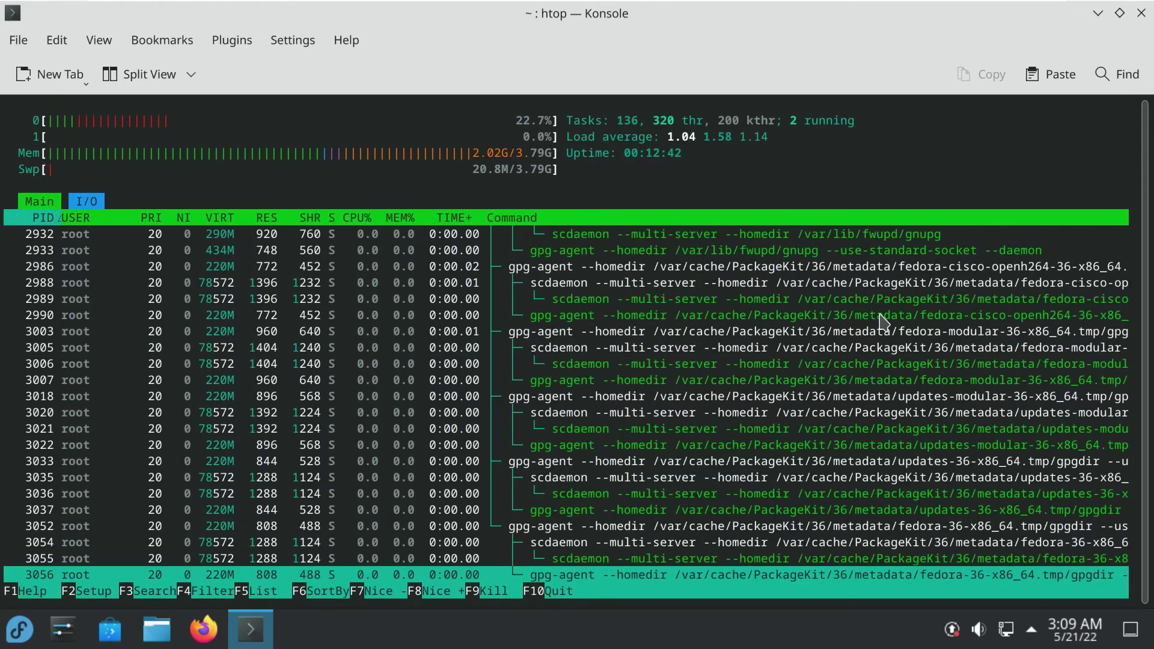
scroll(884, 323, "up", 10)
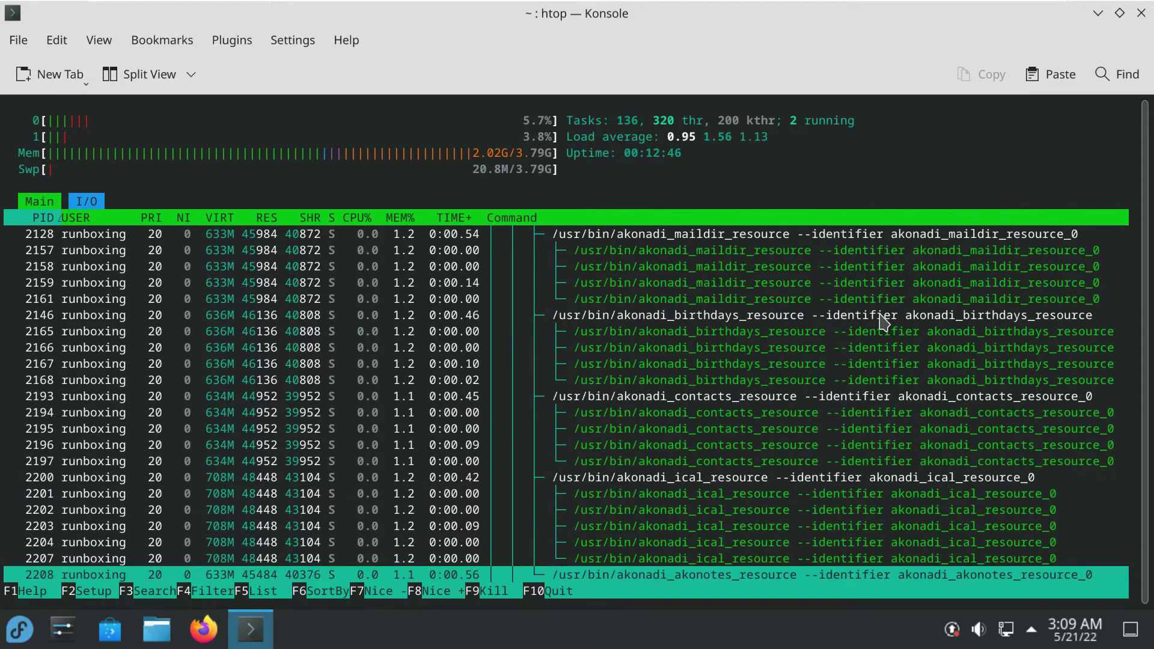
scroll(884, 322, "up", 8)
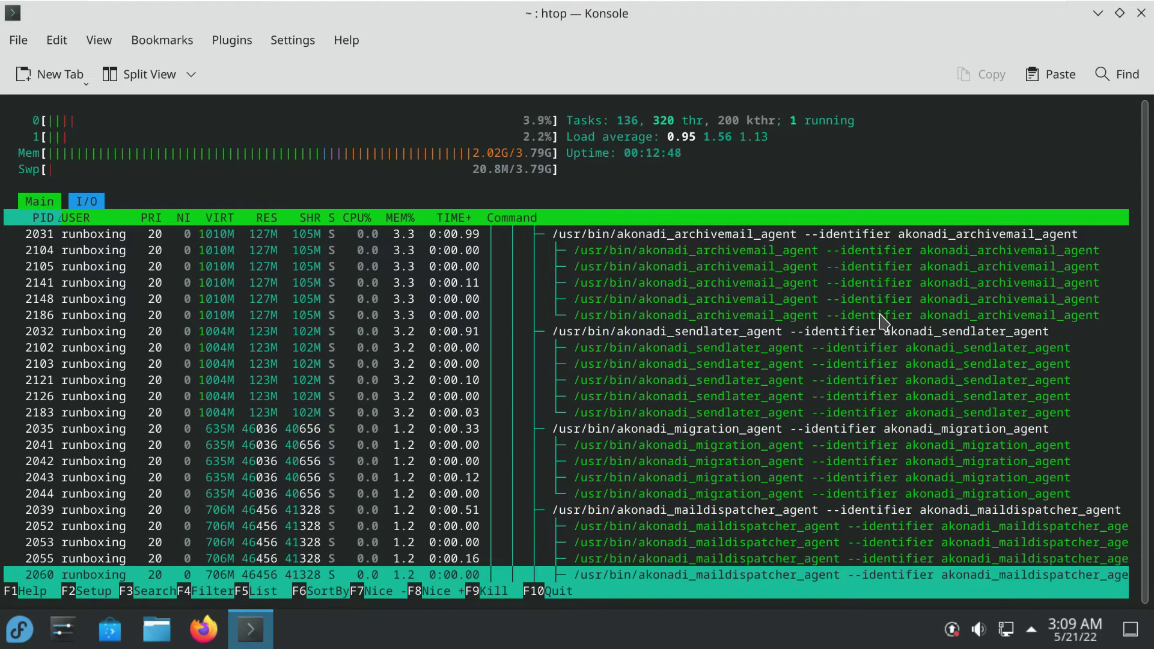
scroll(884, 323, "up", 15)
scroll(884, 323, "up", 15)
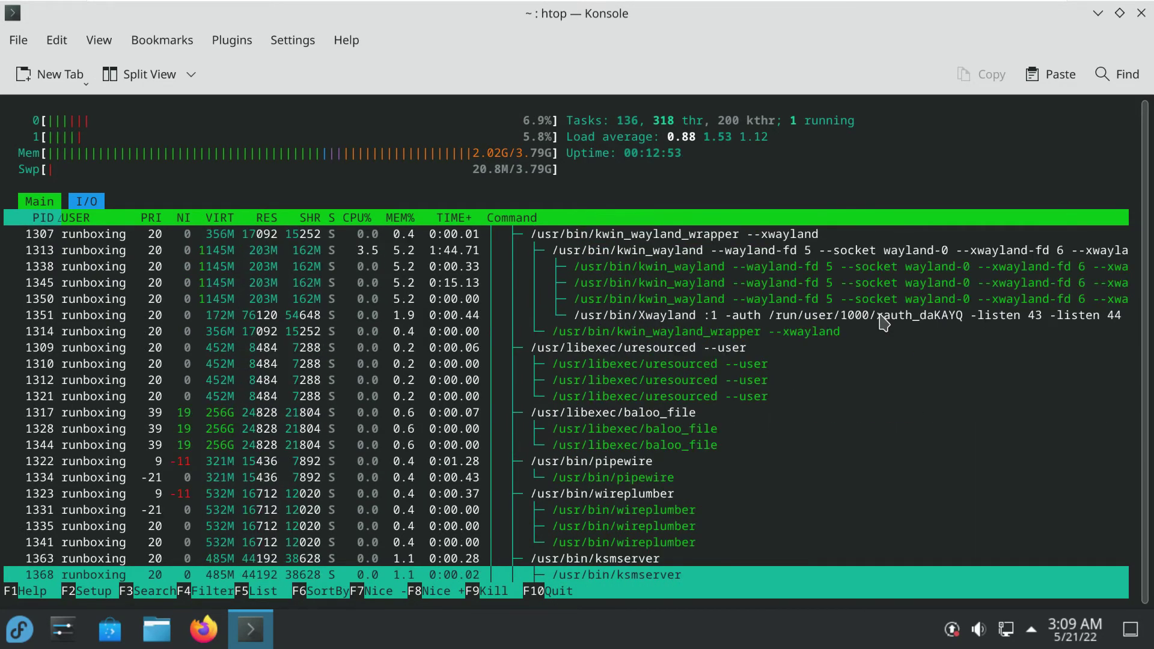
scroll(883, 322, "up", 15)
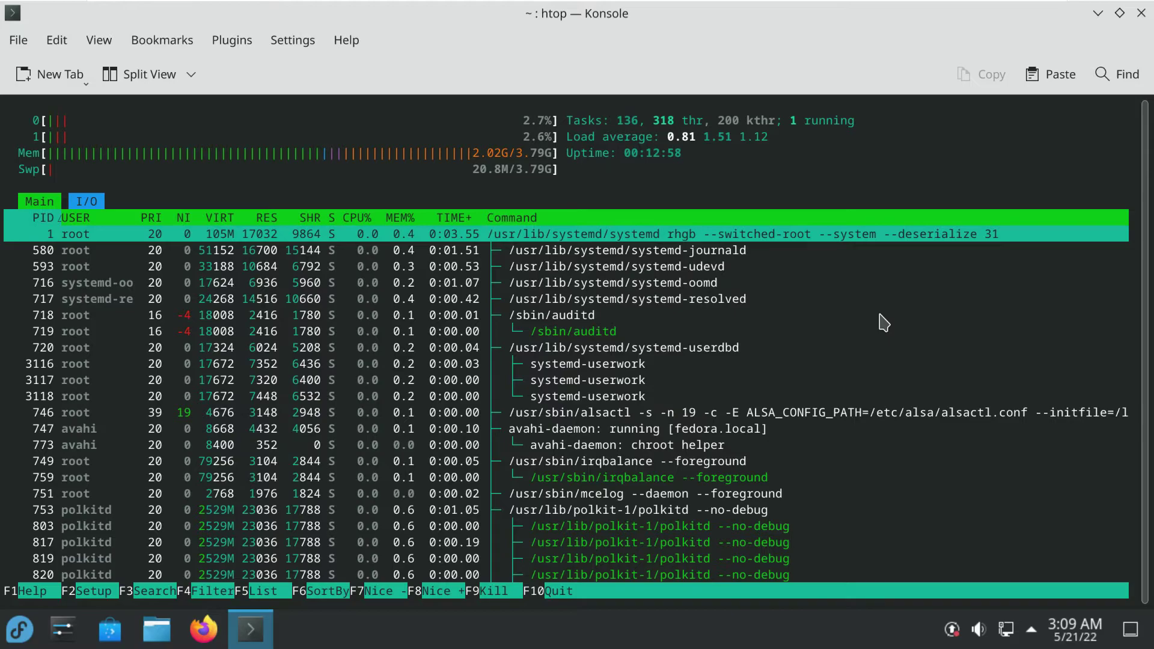
left_click(1141, 13)
Confirm quitting Konsole, then view the desktop's About and Wallpaper settings without changing anything
left_click(583, 459)
right_click(450, 191)
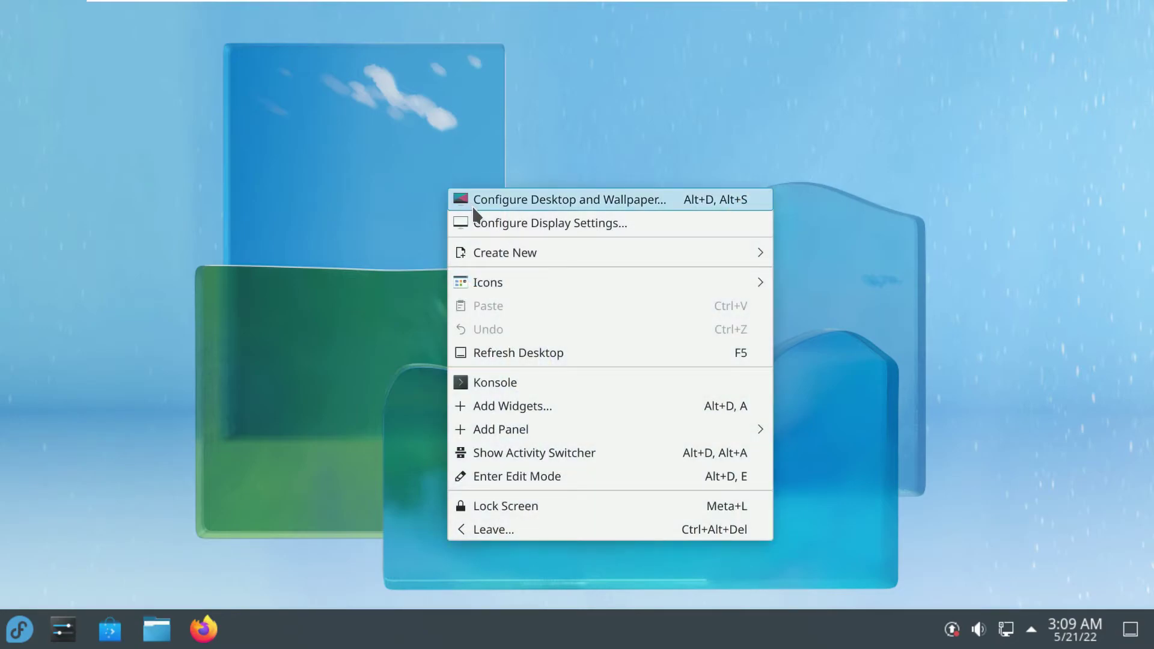
left_click(472, 204)
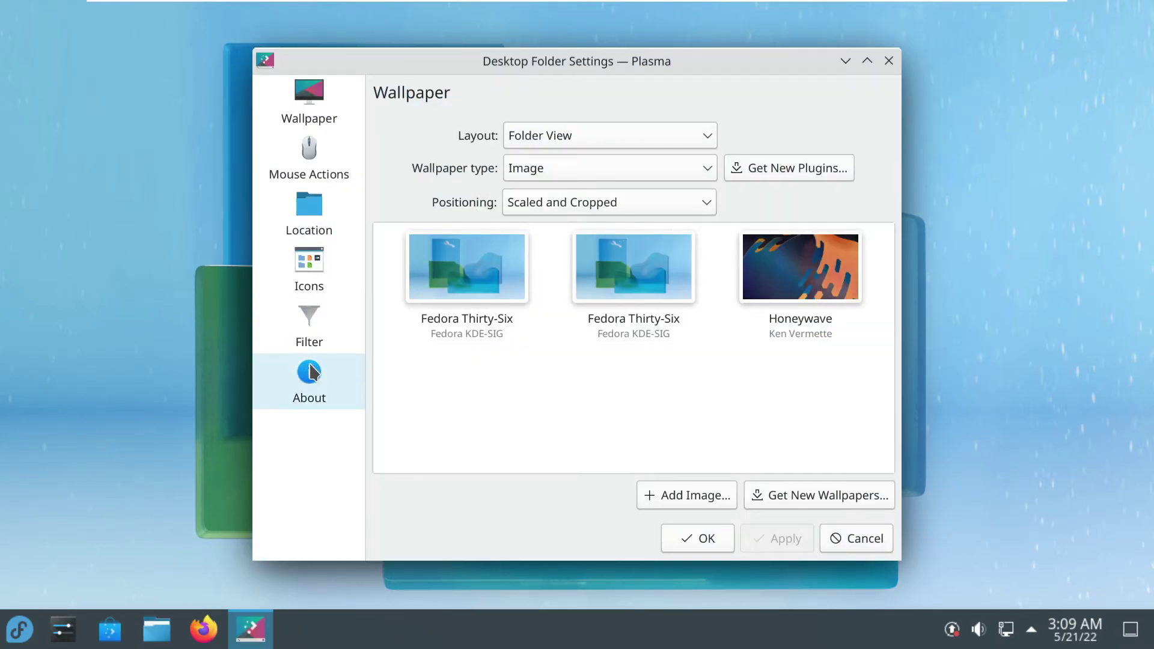
left_click(310, 370)
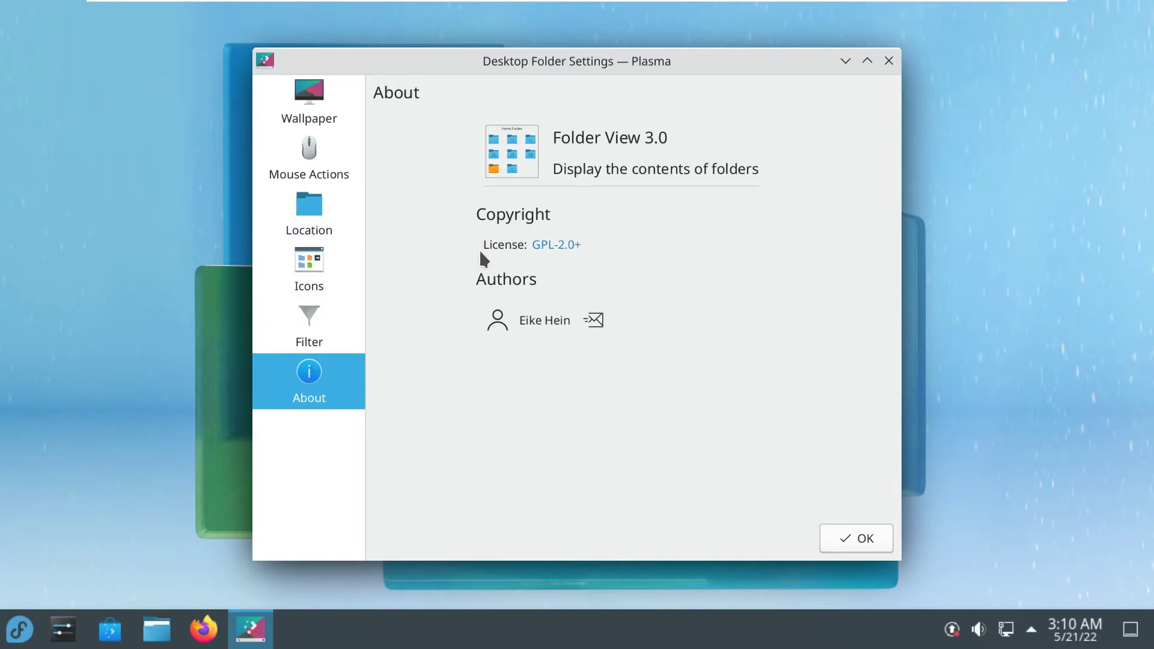
left_click(311, 120)
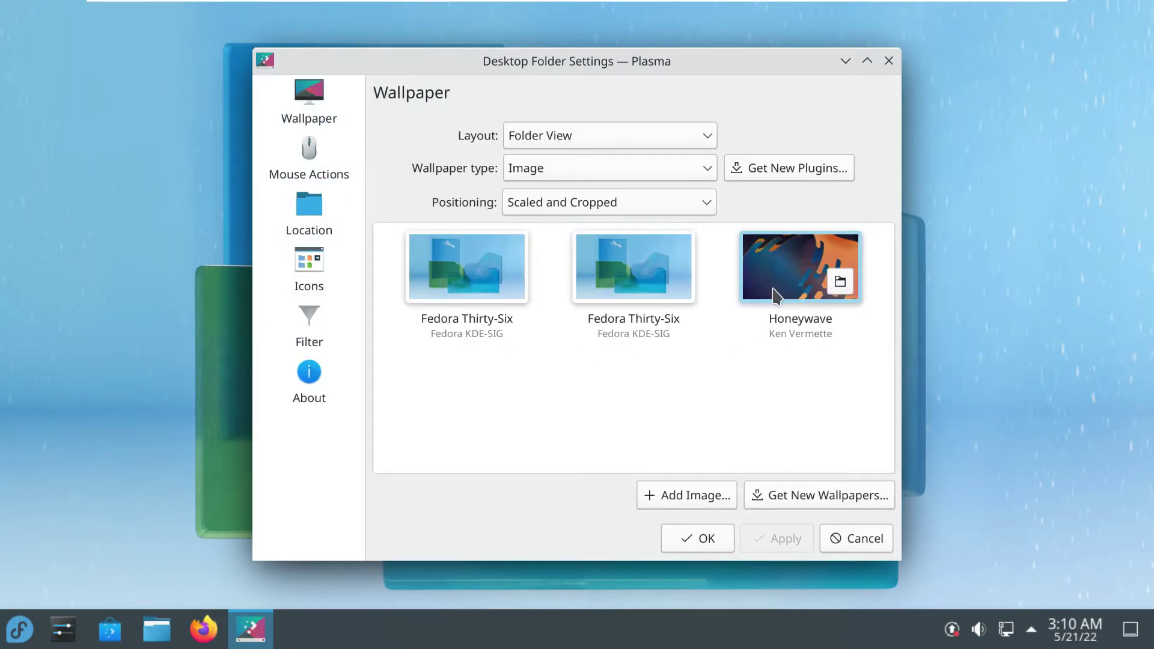
key("Escape")
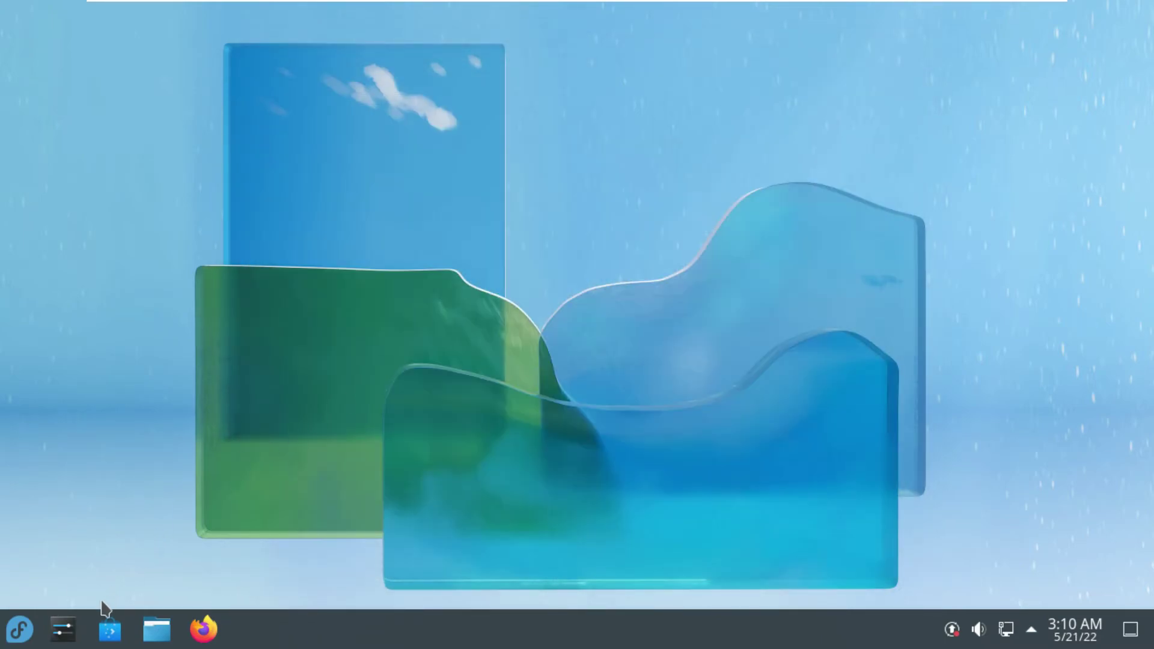
Launch System Settings maximised, view About this System and Software Update, then go to Appearance
left_click(67, 629)
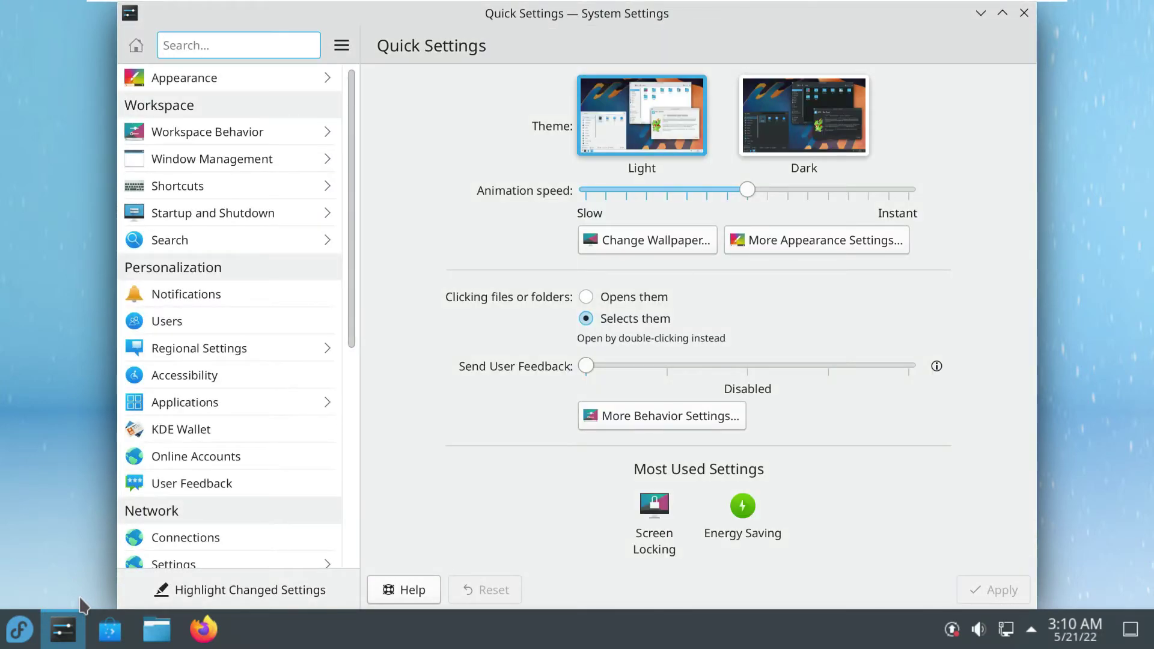
left_click(998, 17)
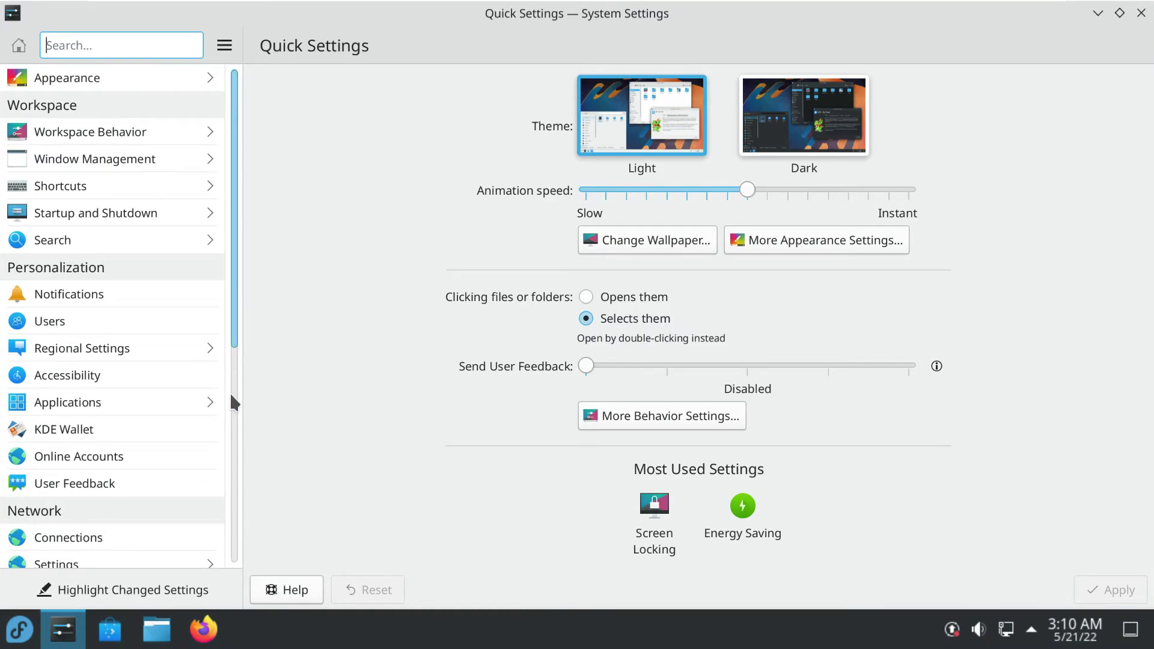
scroll(231, 376, "down", 6)
left_click(194, 517)
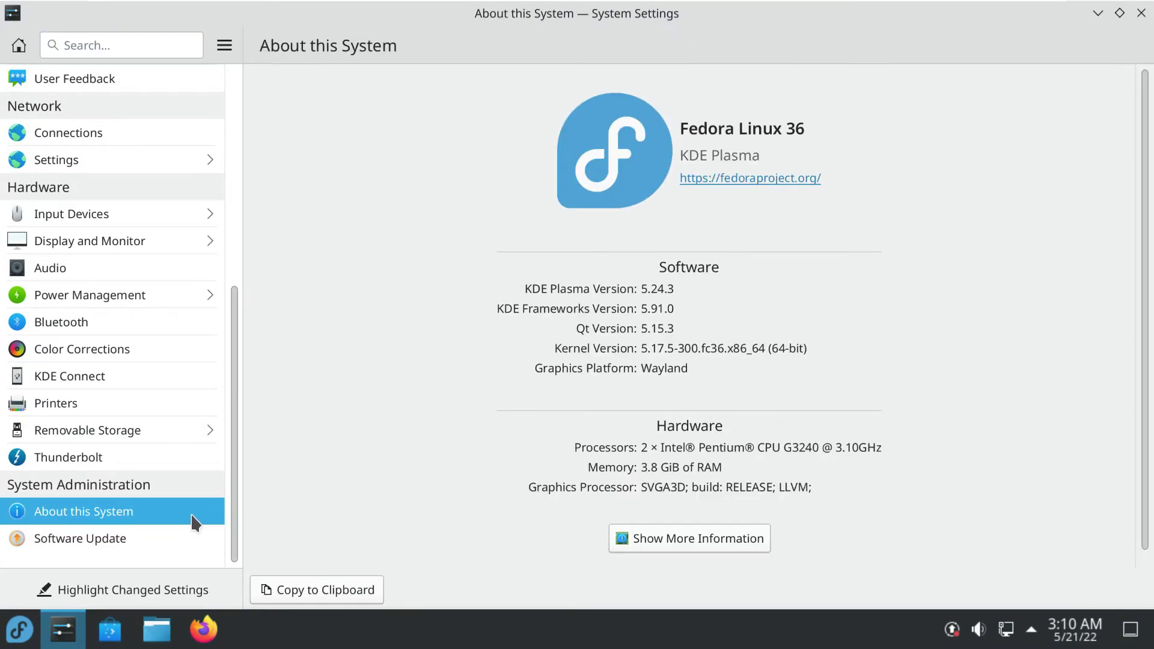
left_click(147, 530)
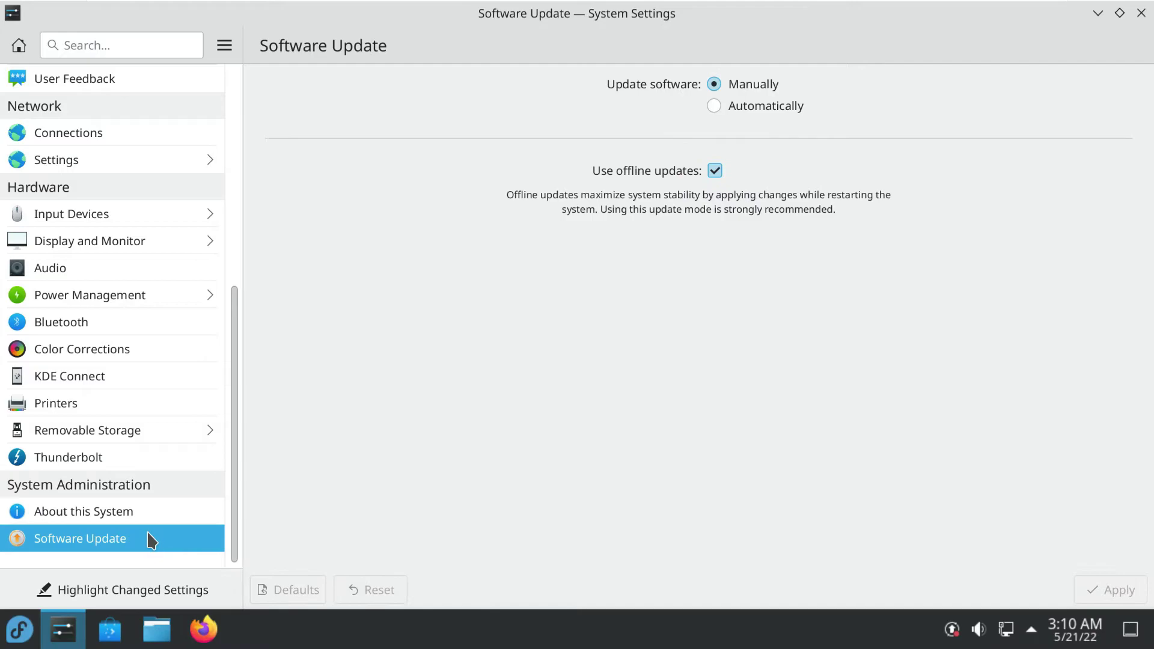
scroll(151, 540, "up", 10)
left_click(132, 89)
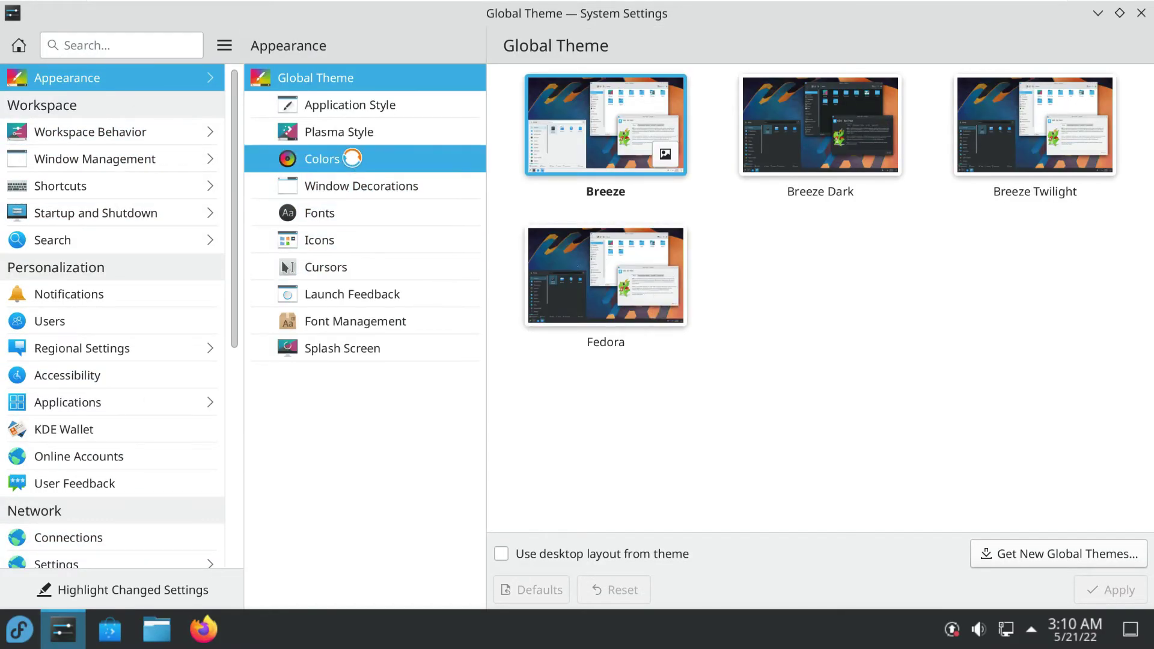
Apply the Breeze Dark colour scheme with a teal accent colour
left_click(355, 165)
left_click(853, 140)
left_click(877, 144)
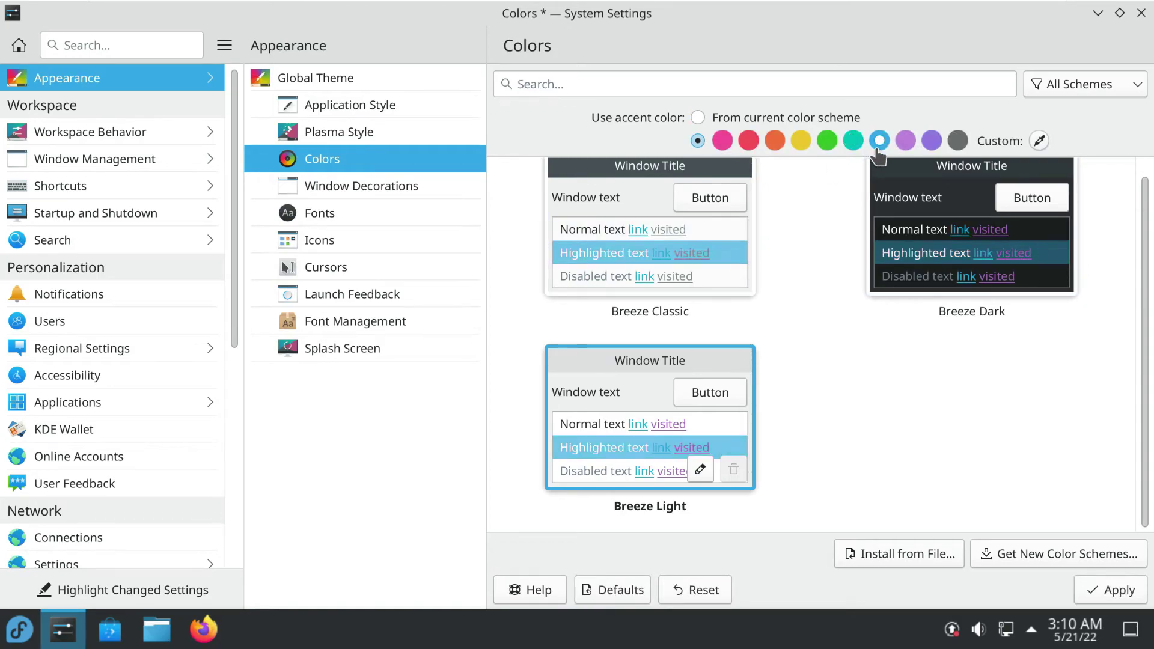
left_click(853, 141)
scroll(786, 417, "up", 1)
left_click(911, 216)
left_click(1090, 580)
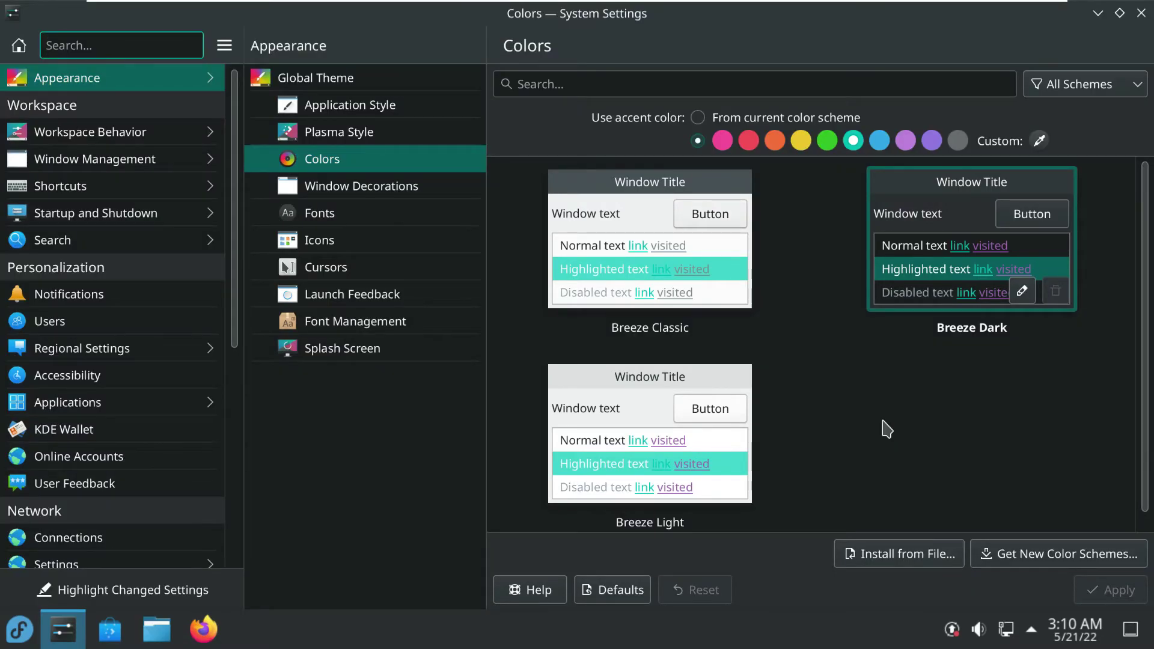
Apply the Breeze Dark global theme, then browse Splash Screen, Application Style and Plasma Style
left_click(369, 89)
left_click(747, 161)
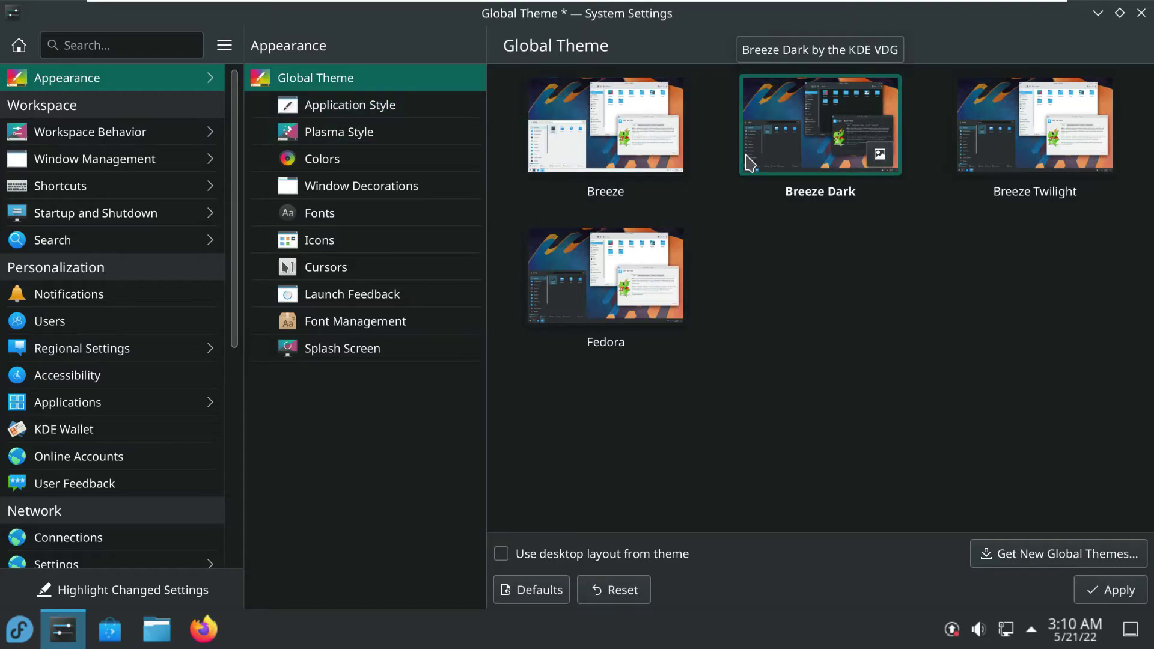
left_click(1080, 591)
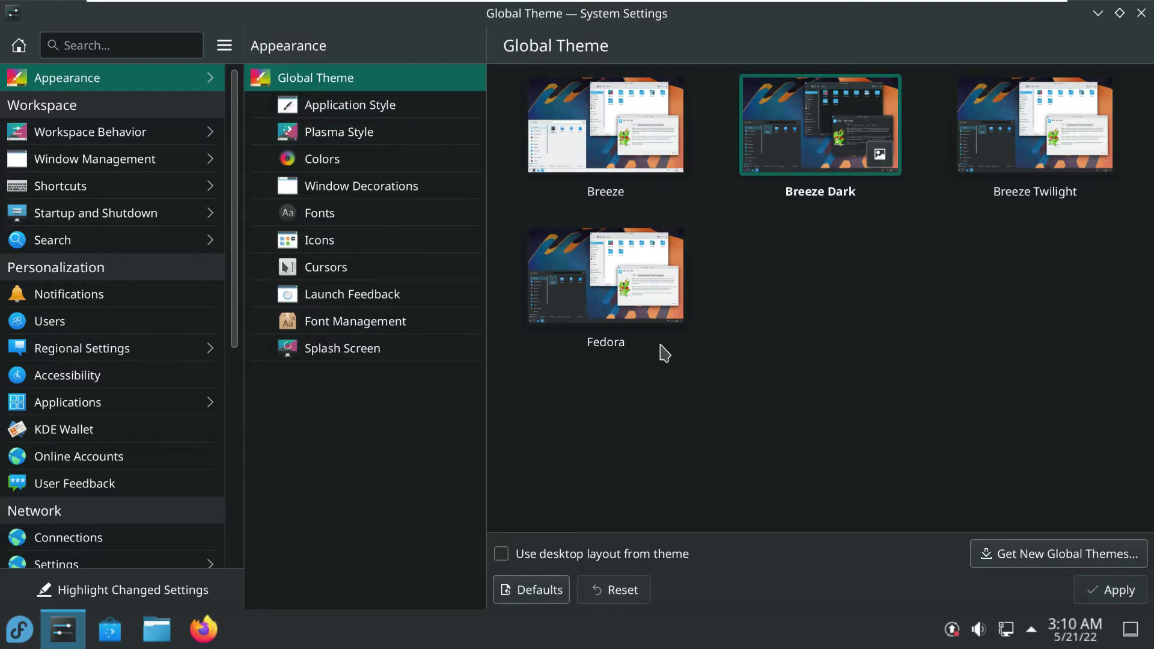
left_click(355, 348)
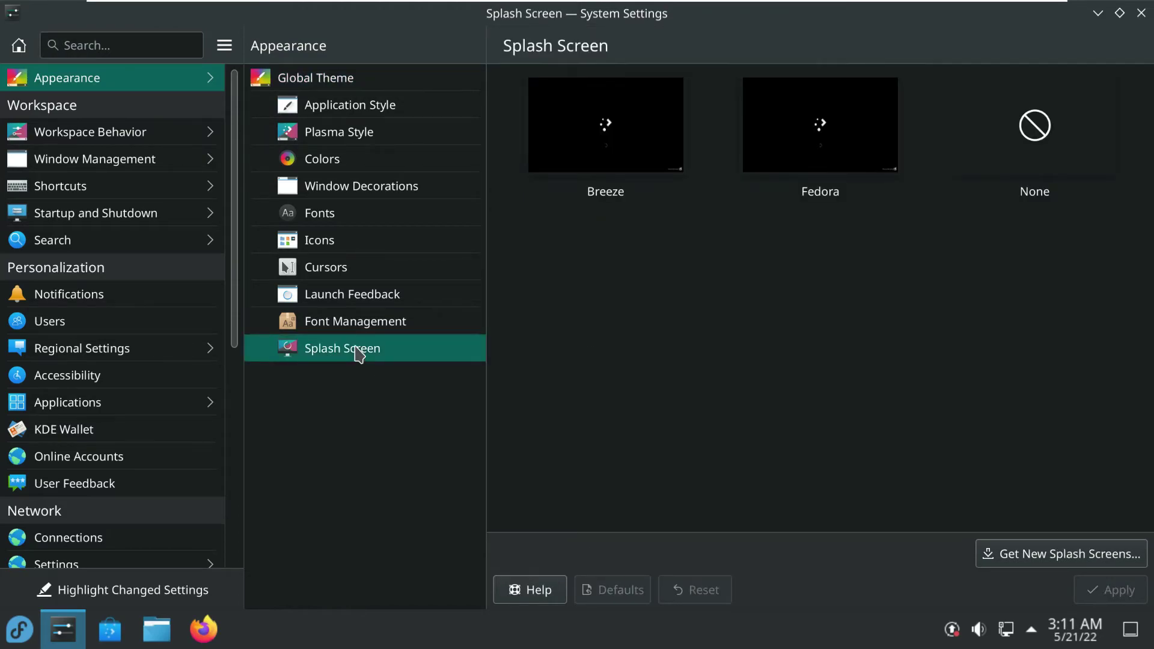
left_click(390, 159)
left_click(379, 117)
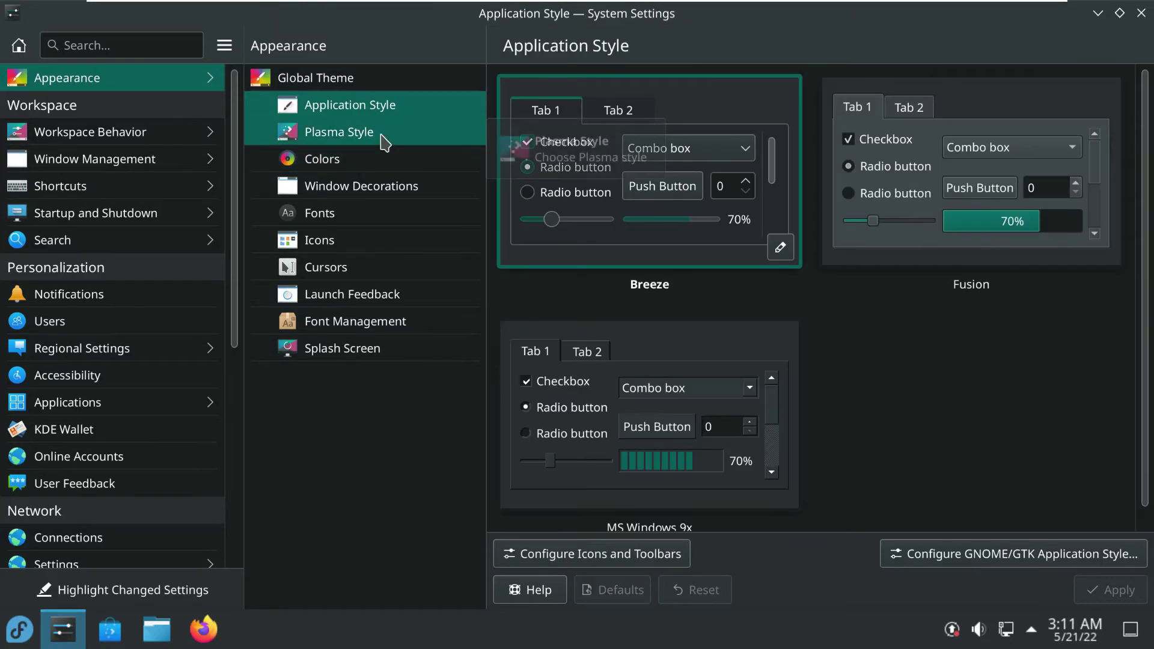
left_click(381, 135)
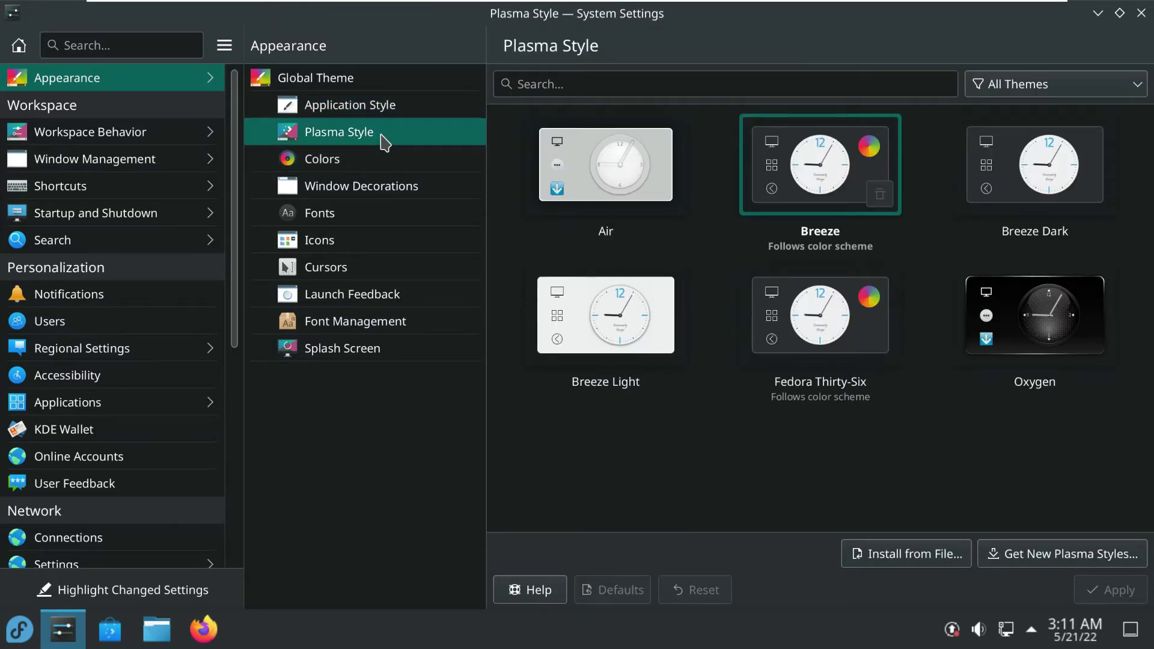
View Workspace Behavior and the Users page showing the Administrator account, then close System Settings
left_click(137, 132)
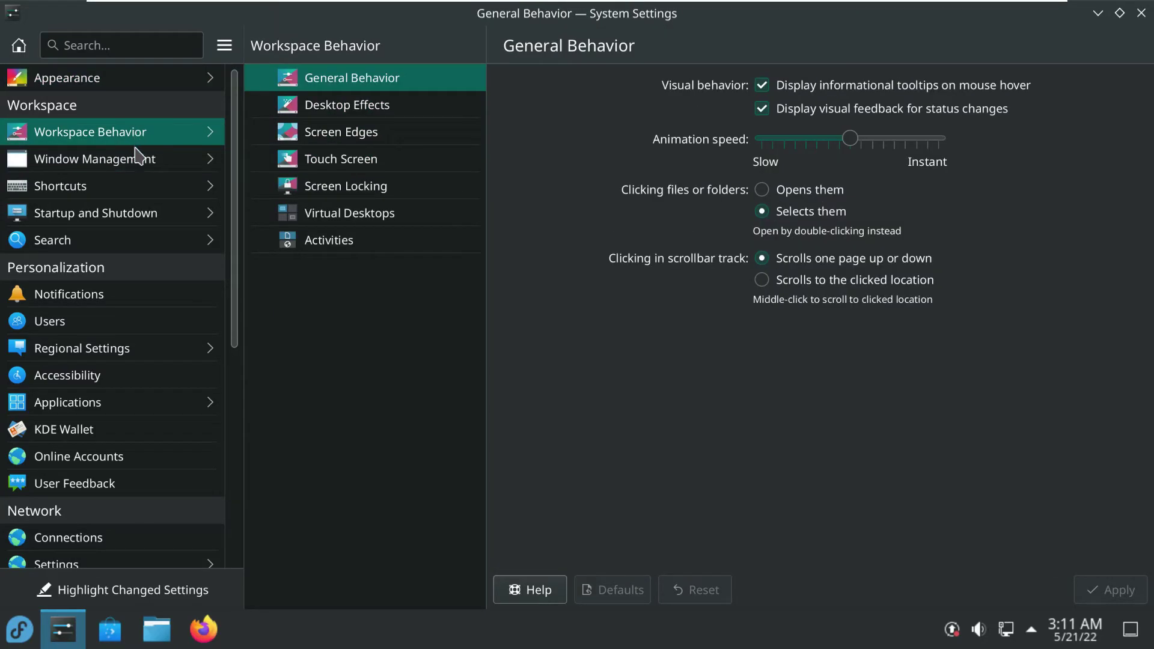
left_click(127, 331)
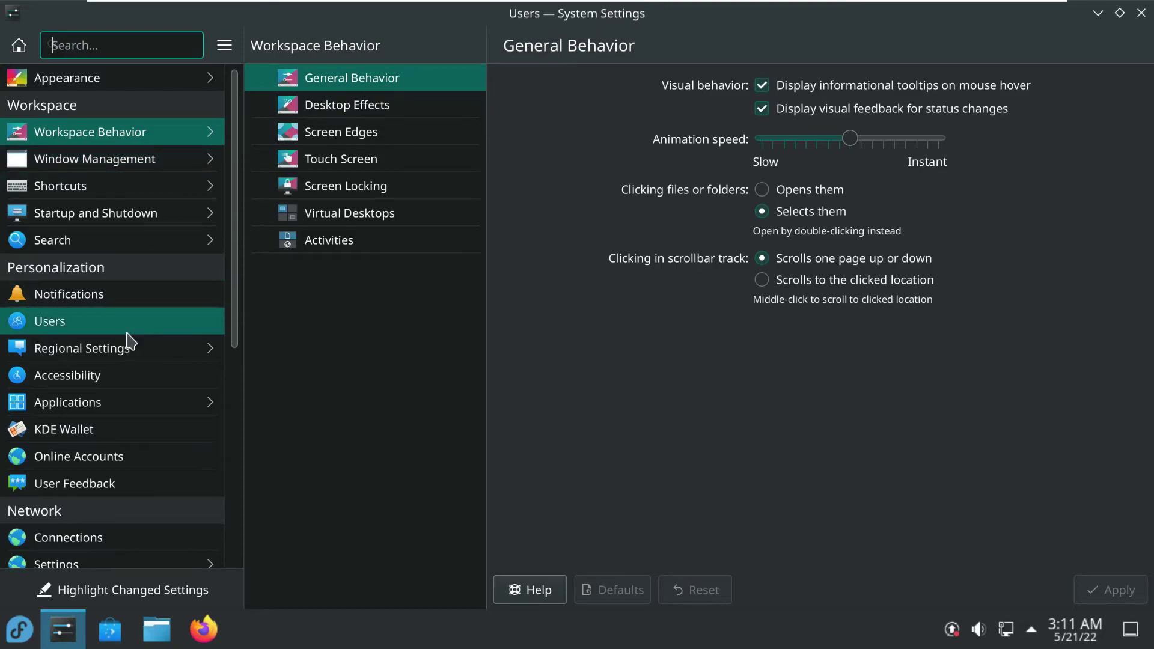
scroll(200, 436, "down", 3)
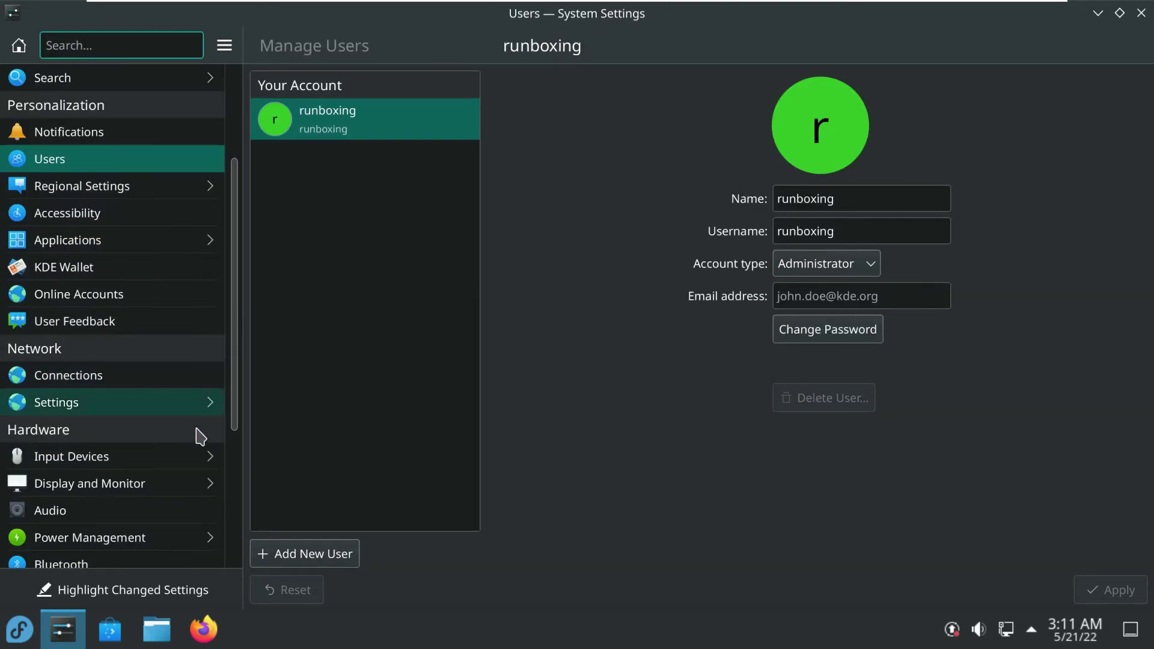
scroll(204, 439, "down", 4)
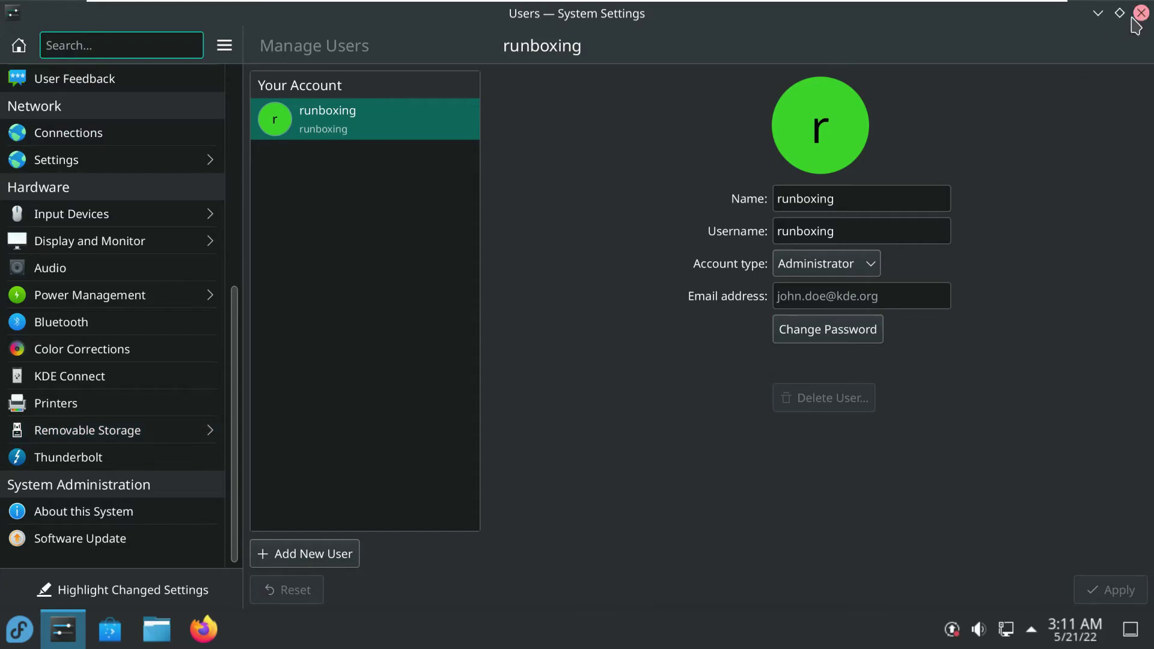
left_click(1141, 12)
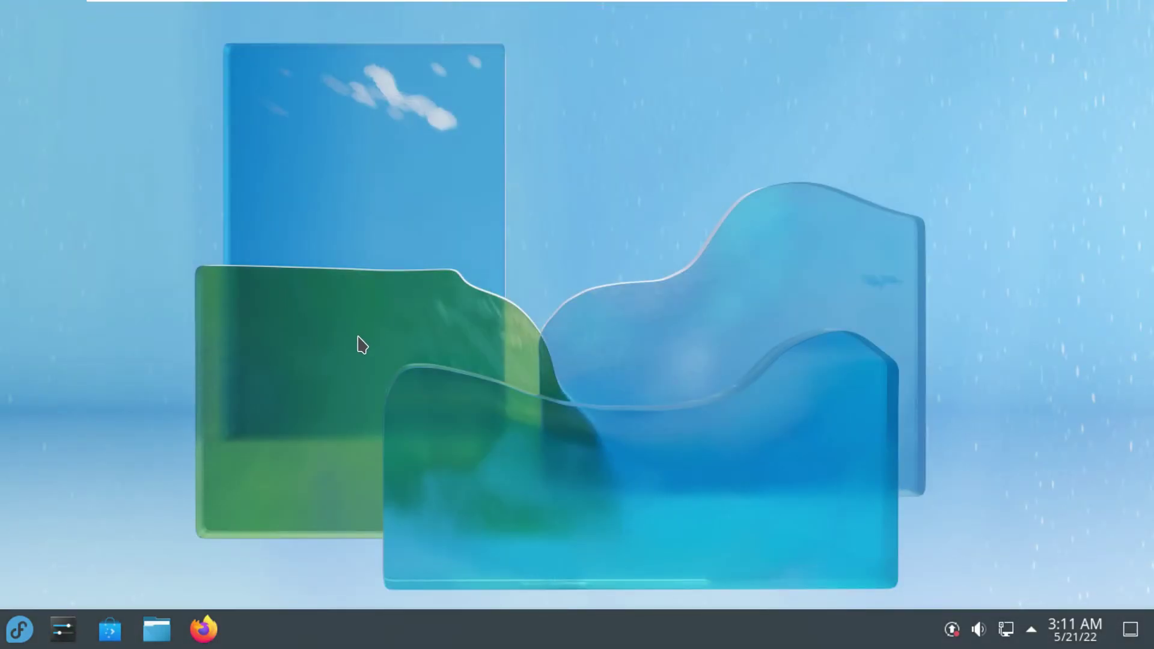
Dismiss the desktop context menu and Kickoff launcher, then start Firefox from the taskbar
right_click(355, 133)
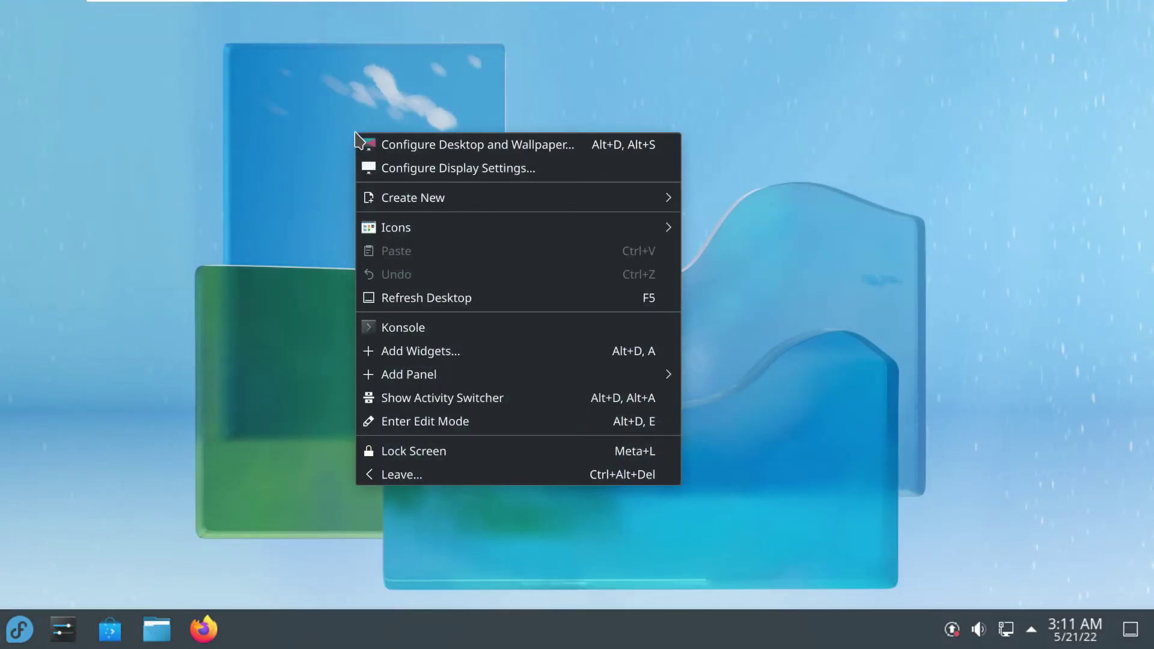
left_click(342, 515)
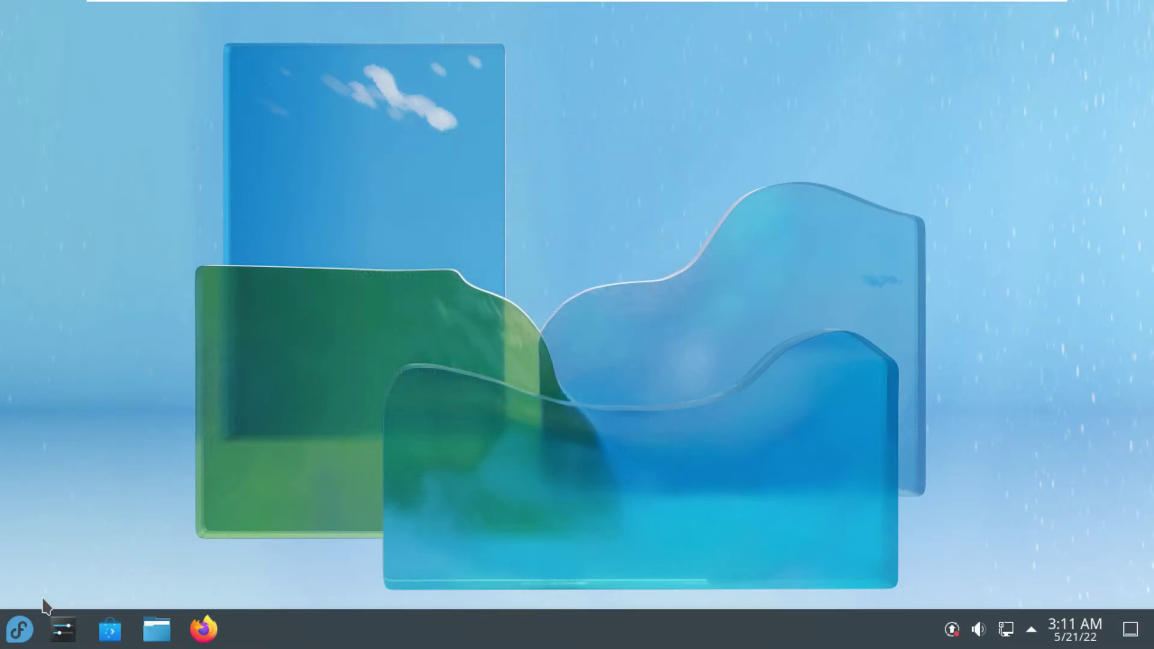
left_click(24, 629)
left_click(24, 628)
left_click(204, 629)
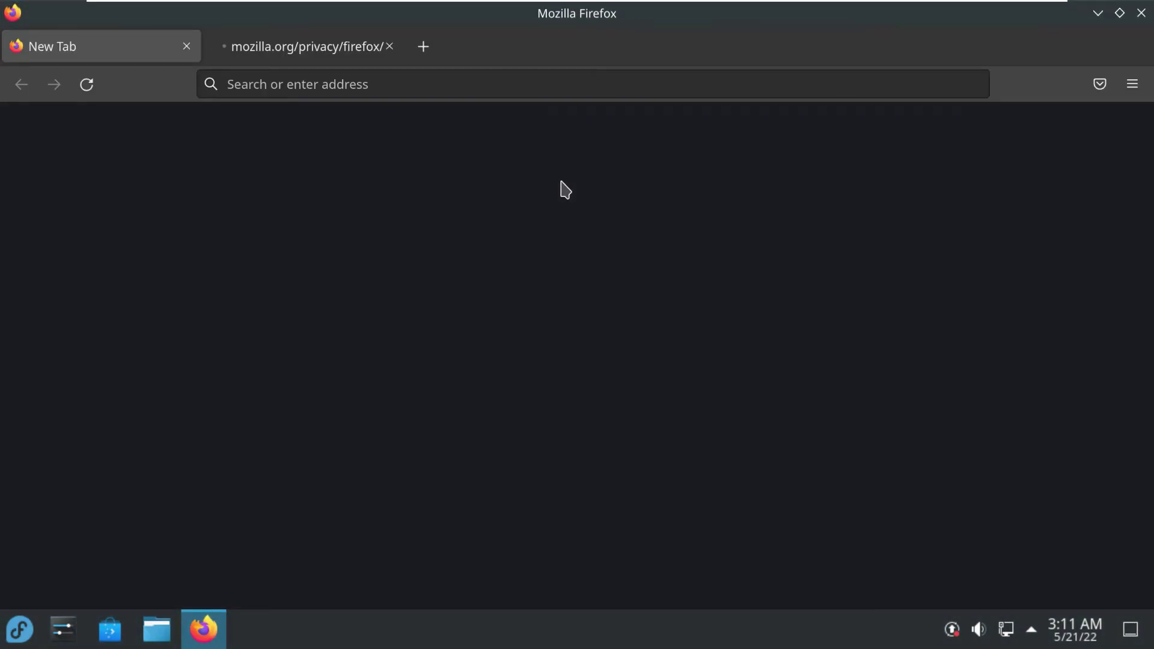
Close the privacy notice tab and confirm Firefox version 100.0 (64-bit) via Help > About Firefox
left_click(390, 48)
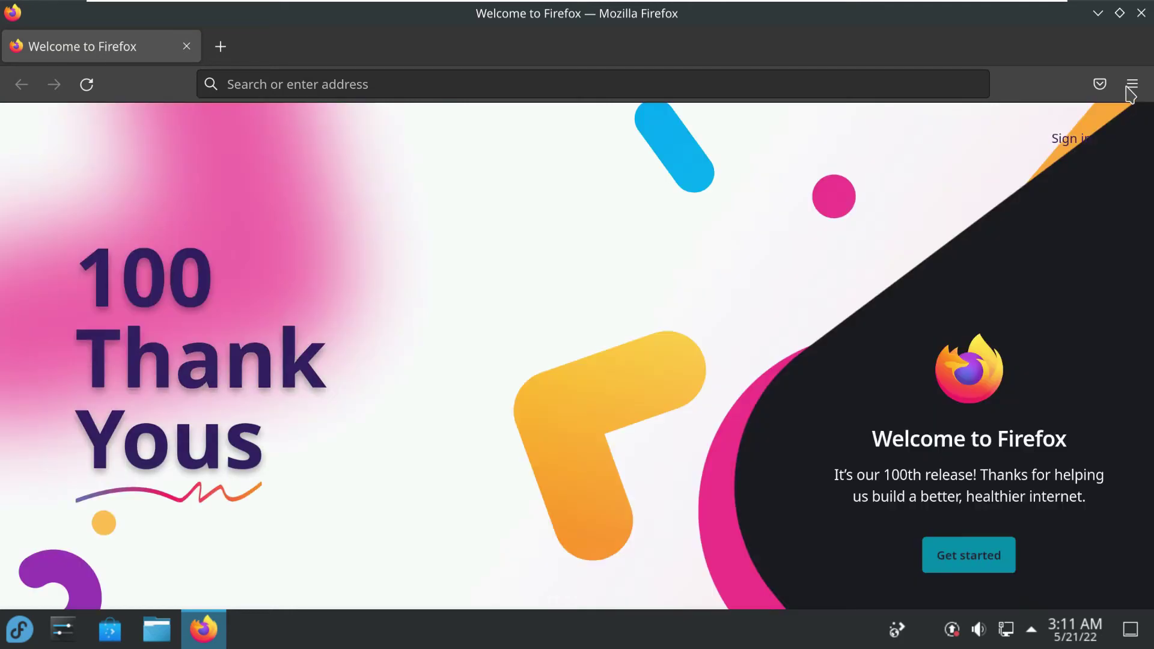
left_click(1131, 85)
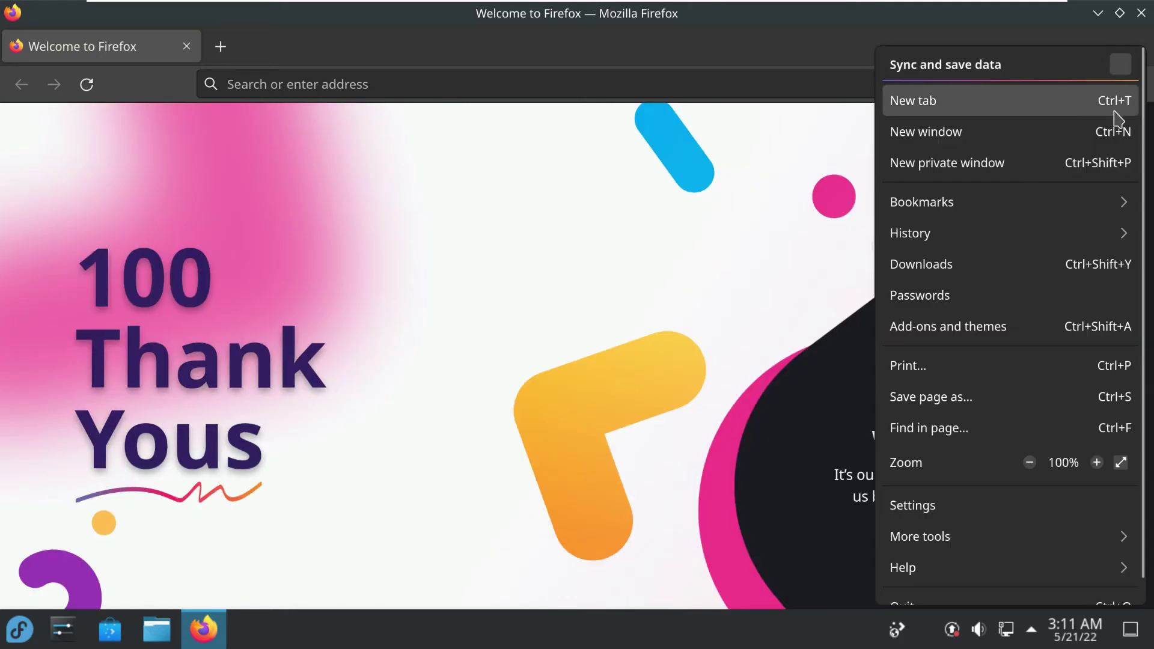
left_click(980, 566)
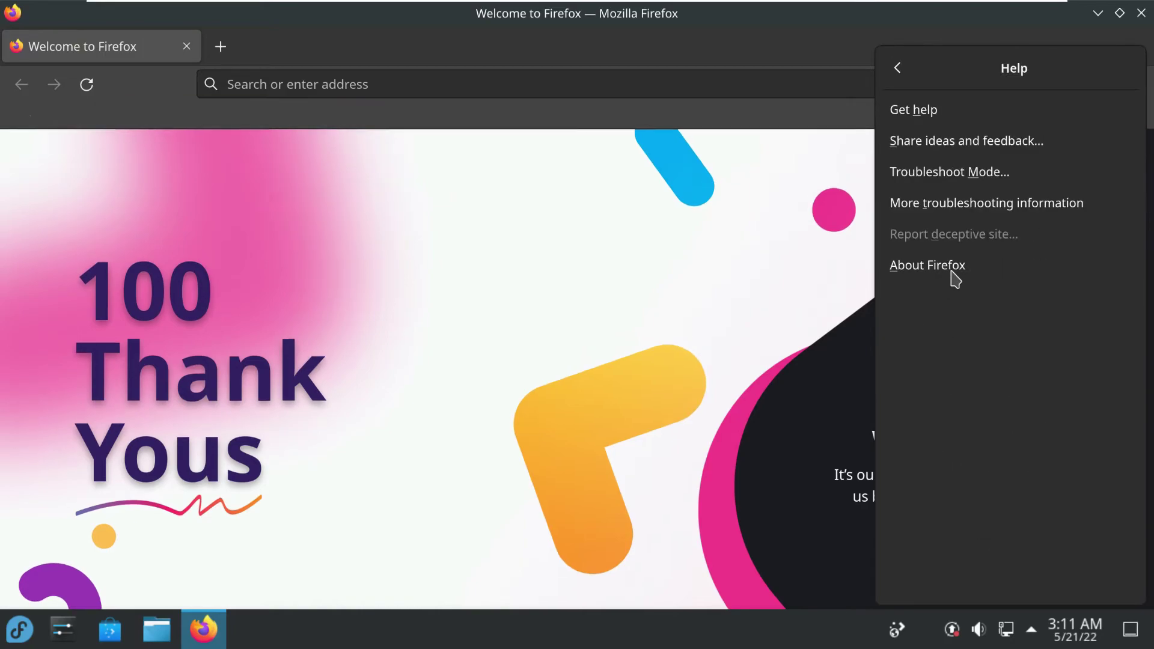
left_click(952, 276)
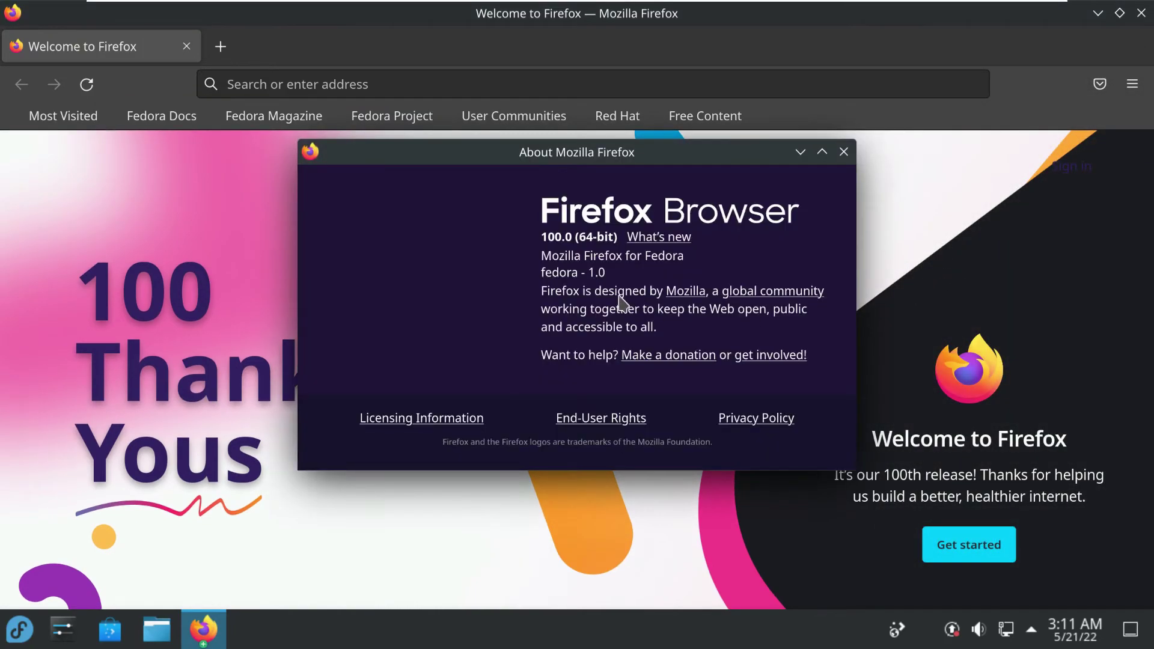
left_click_drag(542, 235, 618, 236)
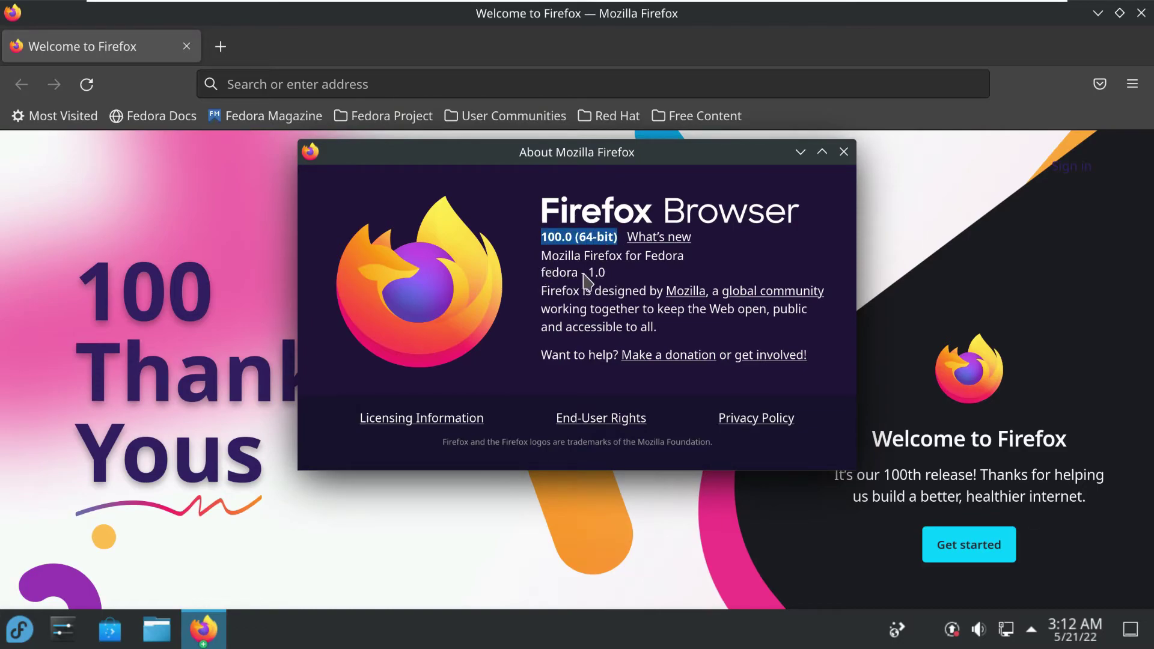
left_click(843, 152)
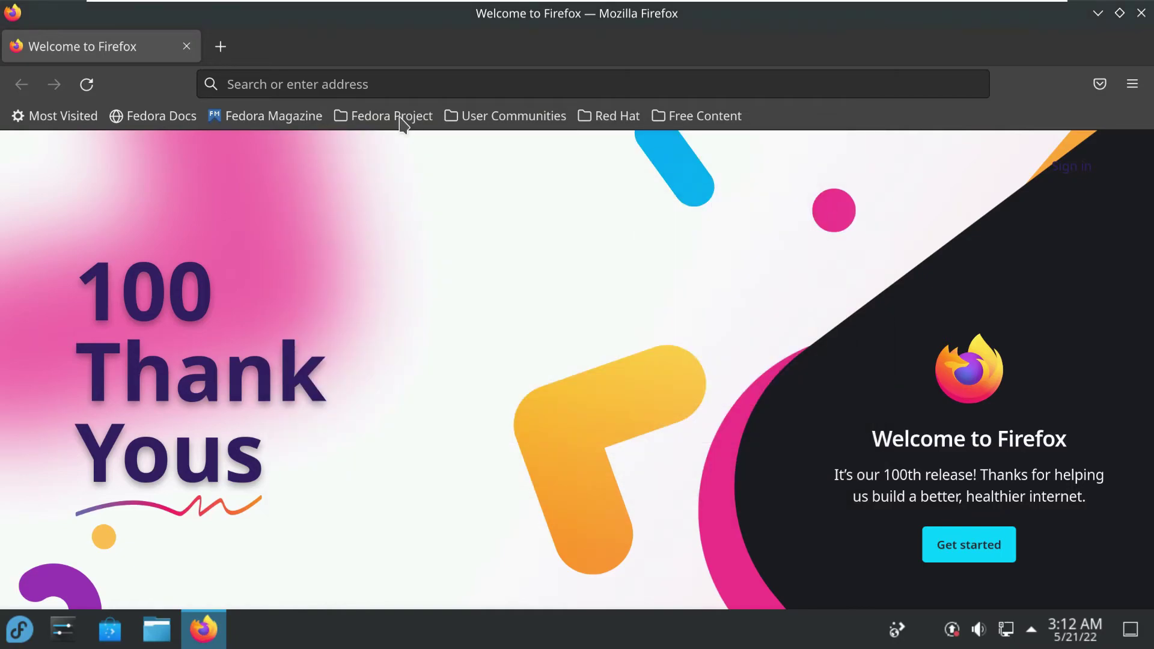
Search the web for 'fedora 36 spins' and open the Fedora Spins website
left_click(366, 85)
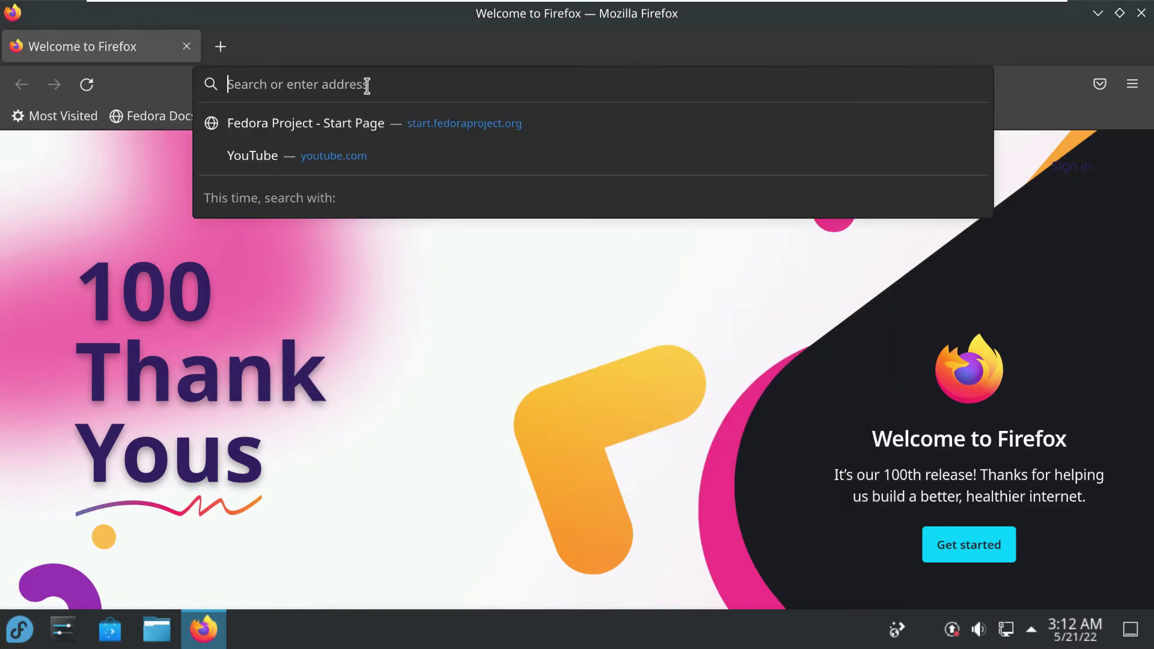
type("fedora 36")
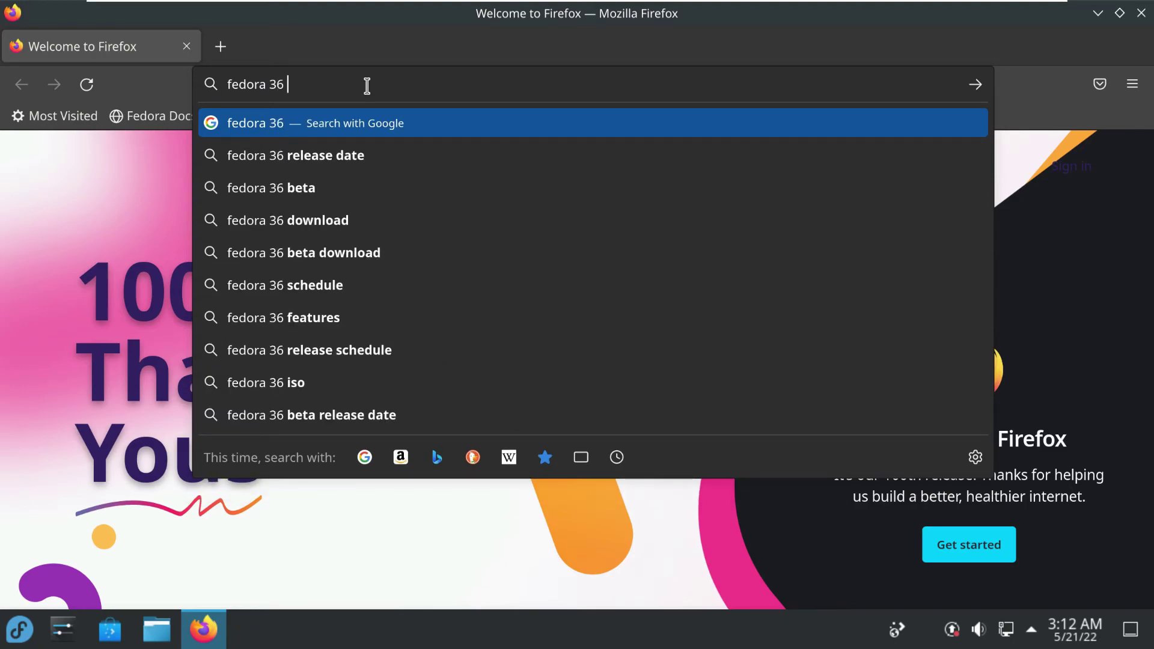
type(" spins")
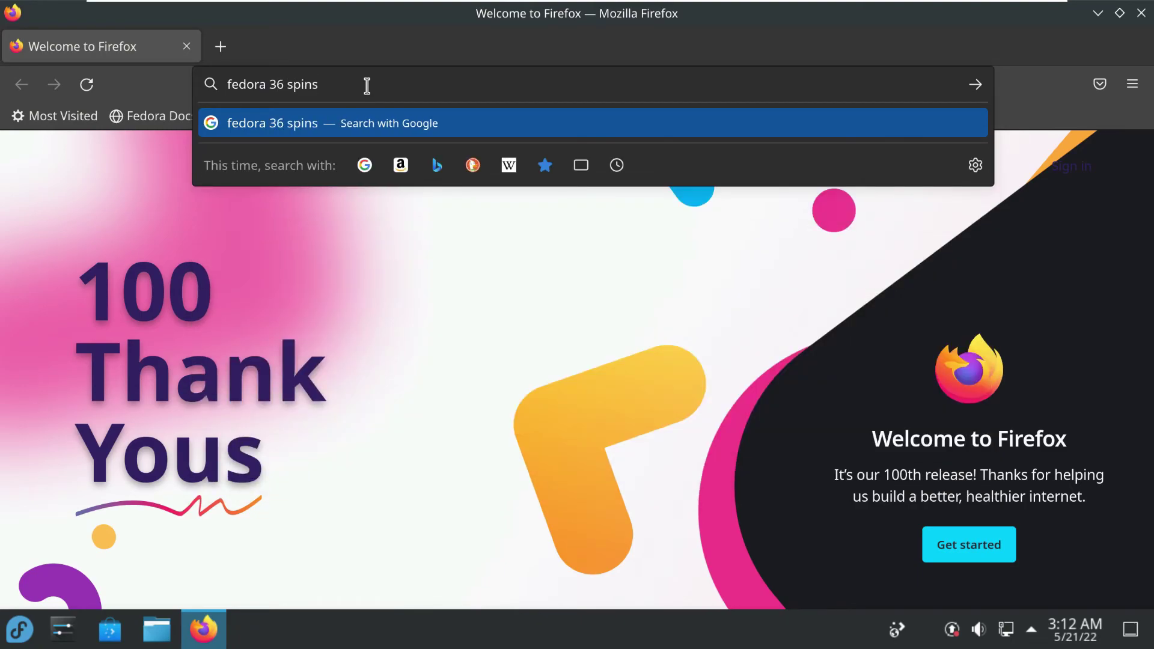
key("Return")
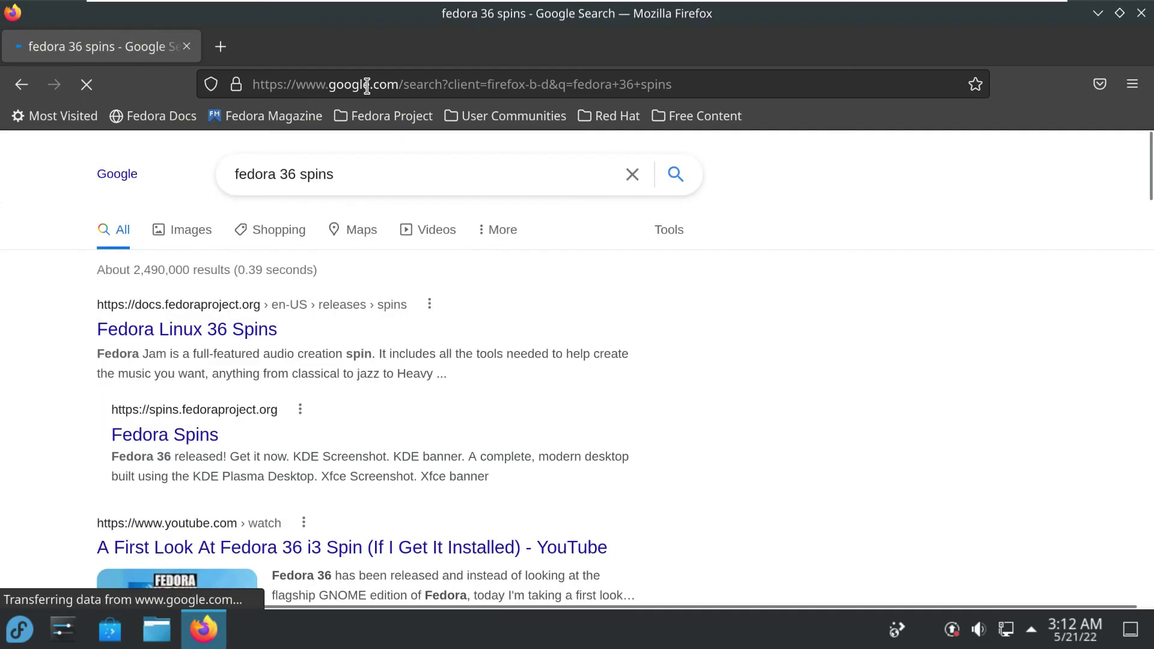
left_click(179, 437)
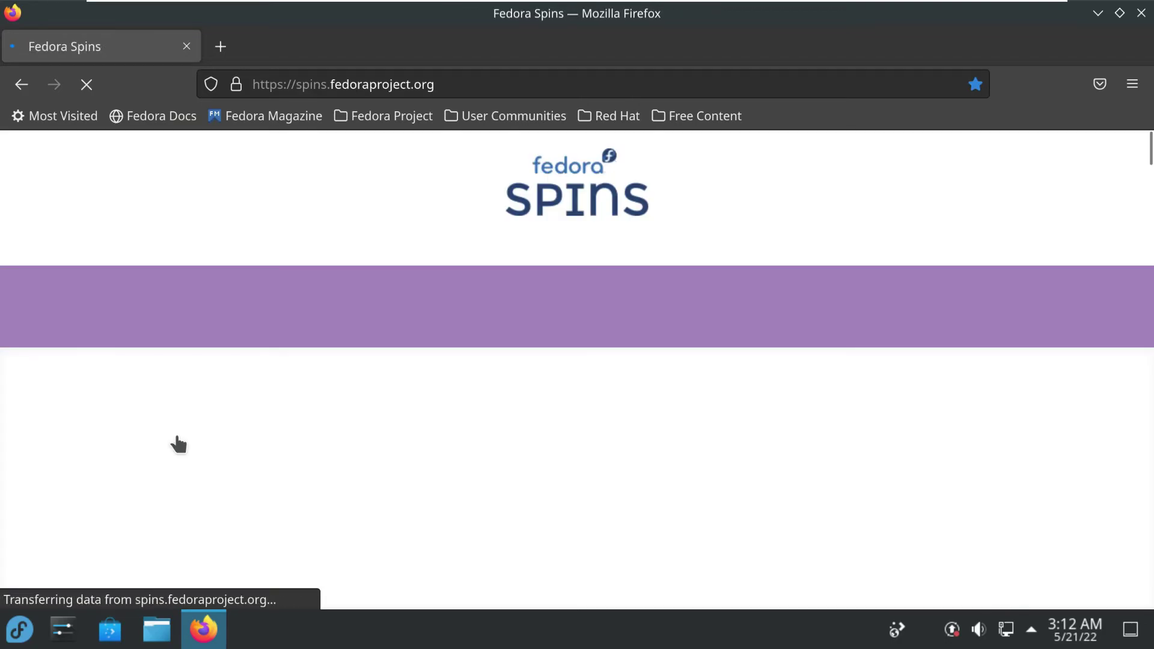
left_click_drag(740, 316, 423, 314)
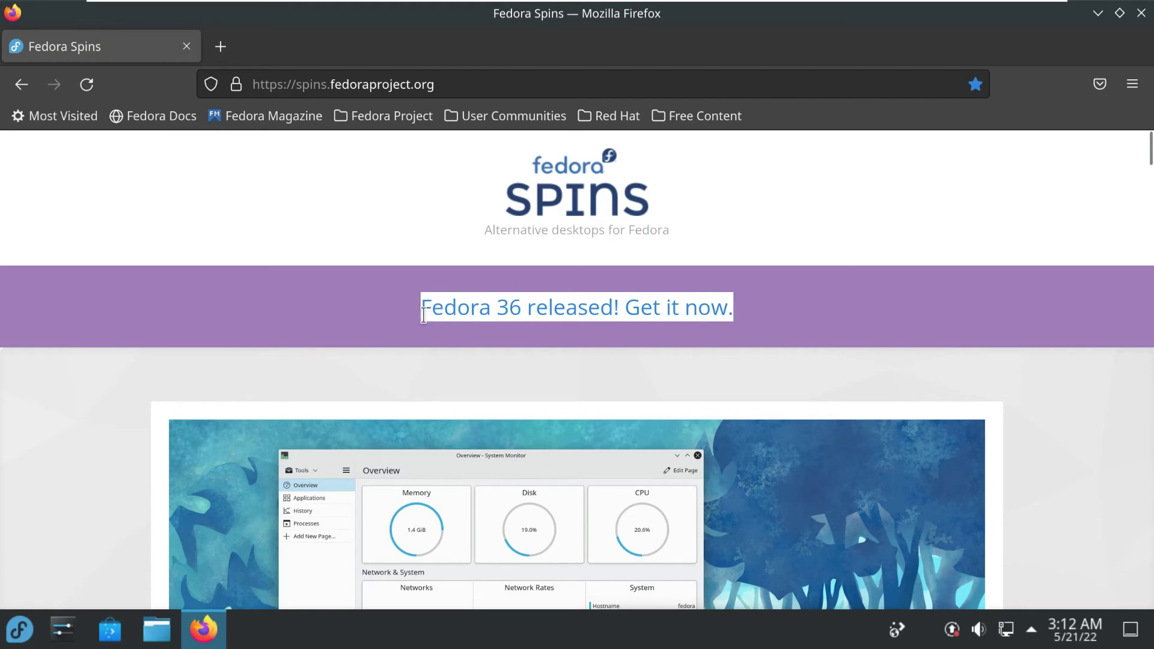
scroll(760, 337, "down", 10)
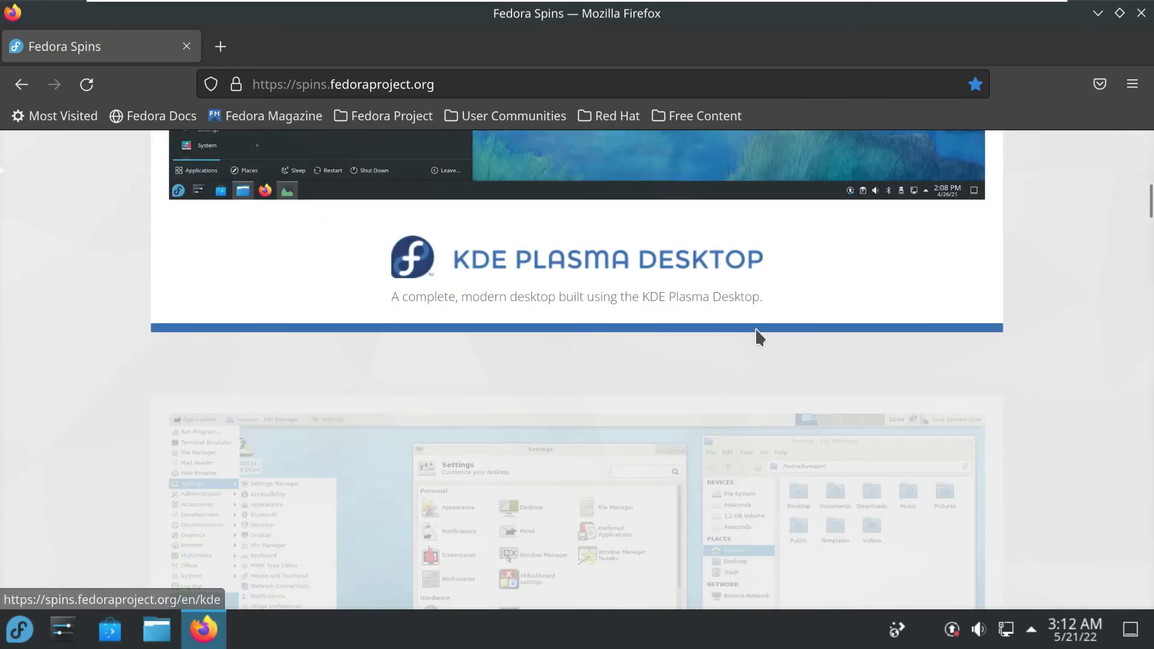
Open the KDE Plasma Desktop spin and go to its Fedora 36 download page
left_click(584, 265)
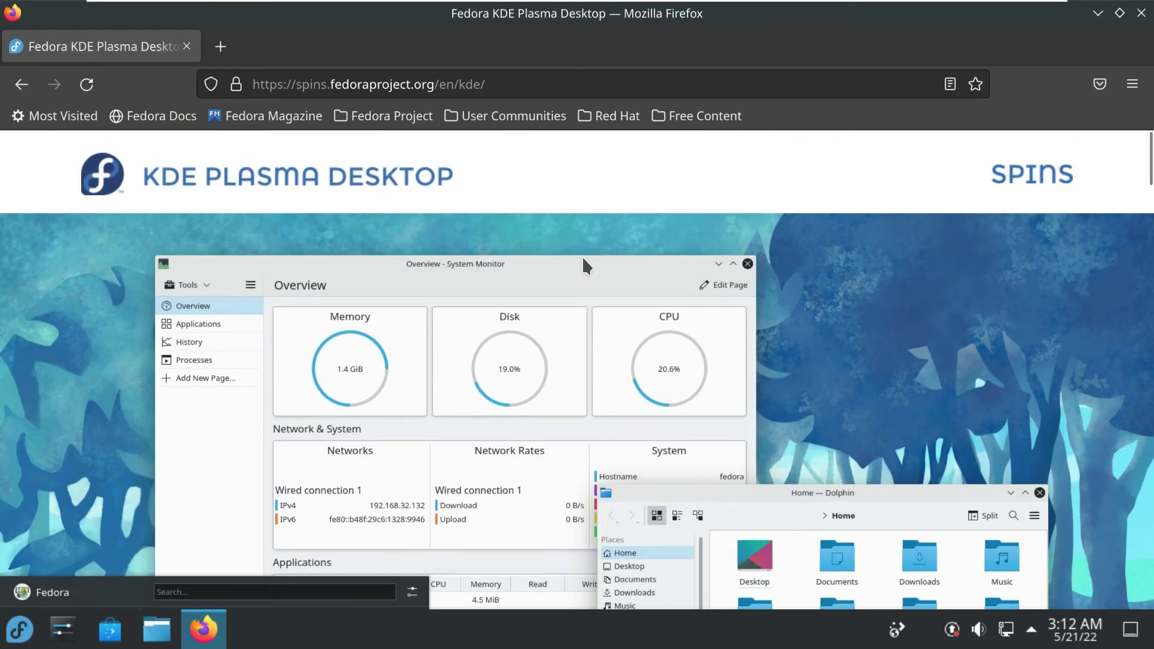
scroll(497, 353, "down", 10)
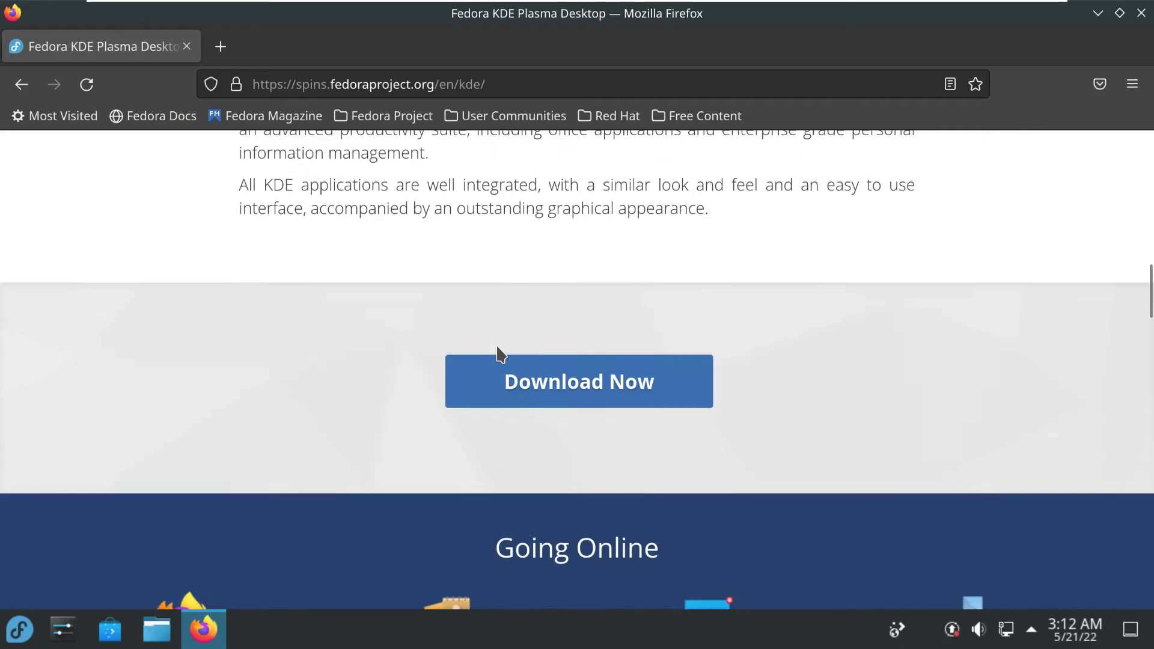
scroll(496, 347, "up", 5)
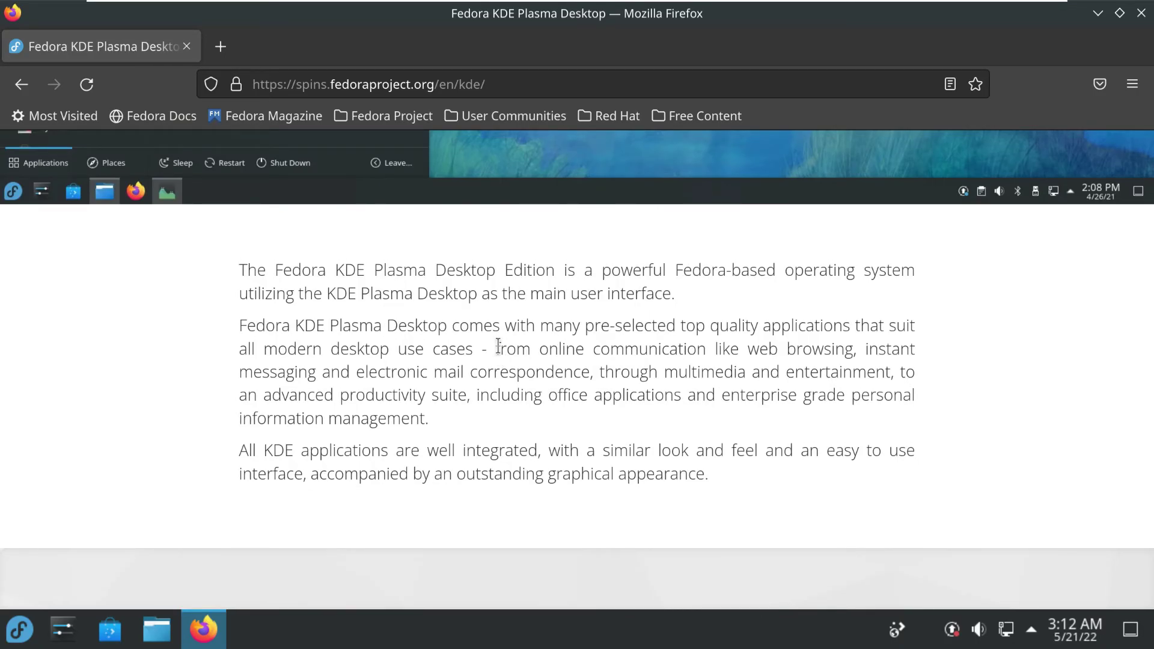
scroll(497, 345, "down", 6)
scroll(497, 352, "up", 3)
left_click(592, 472)
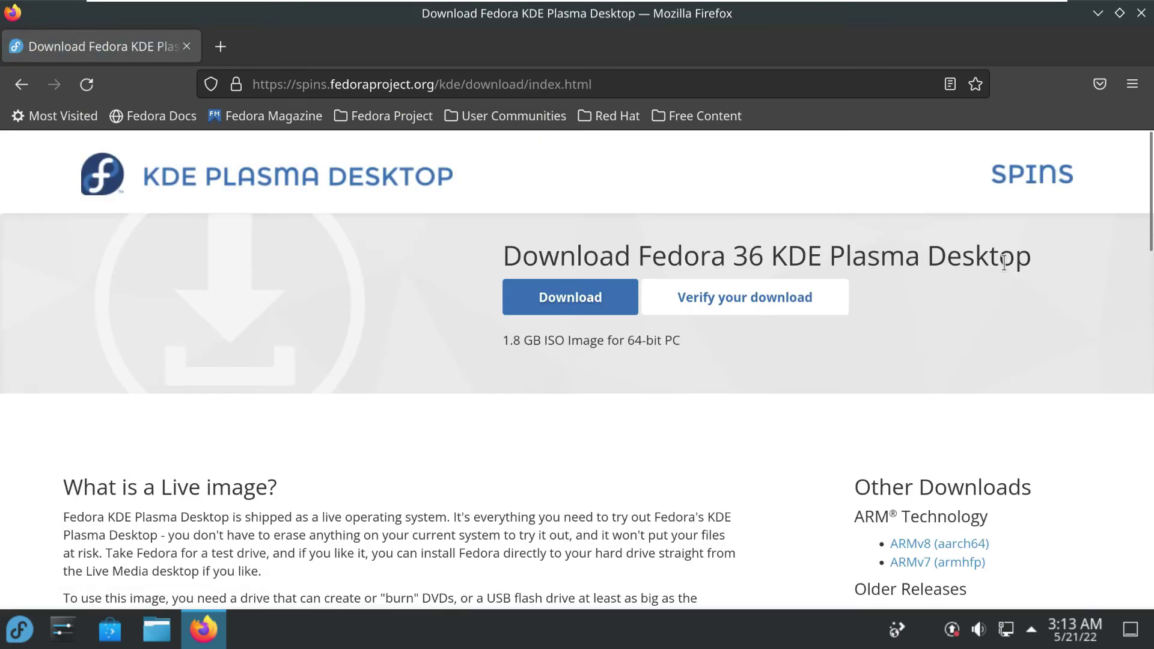
left_click_drag(1022, 259, 512, 263)
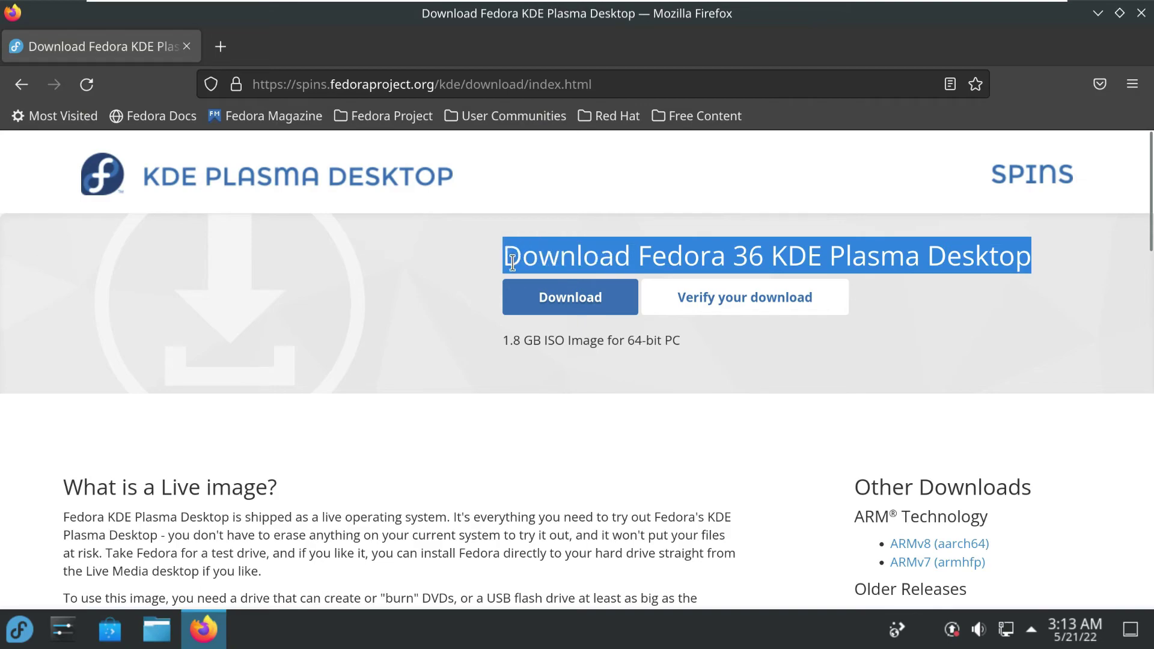
Start downloading Fedora-KDE-Live-x86_64-36-1.5.iso and check its progress in the Library downloads list
left_click(604, 301)
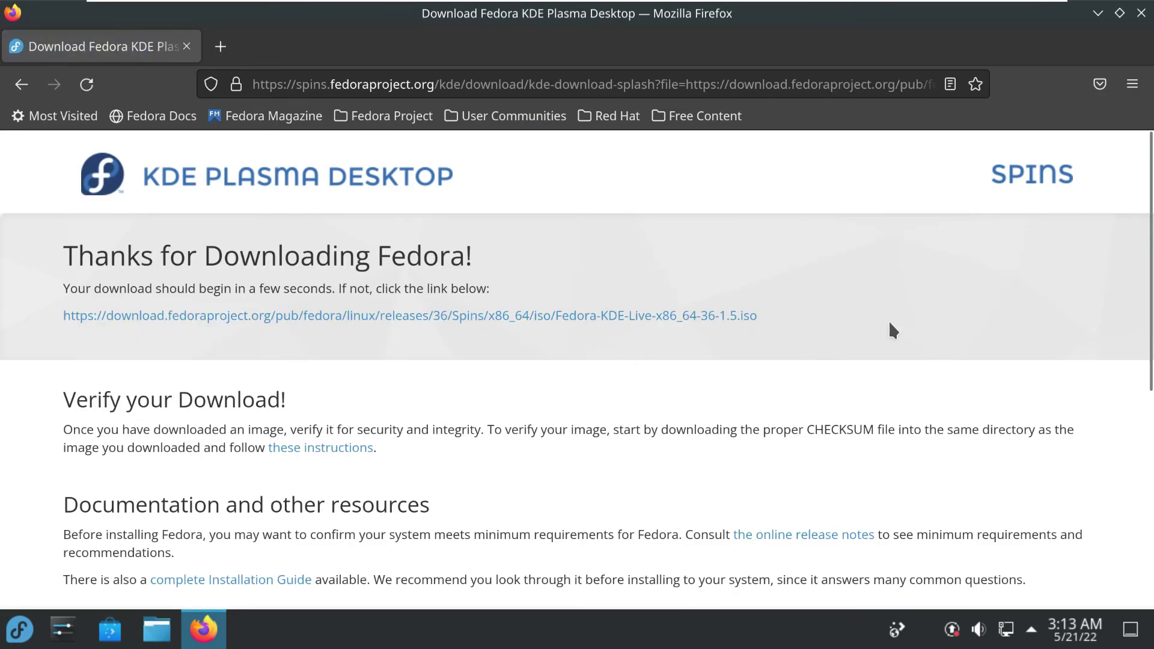
left_click(691, 316)
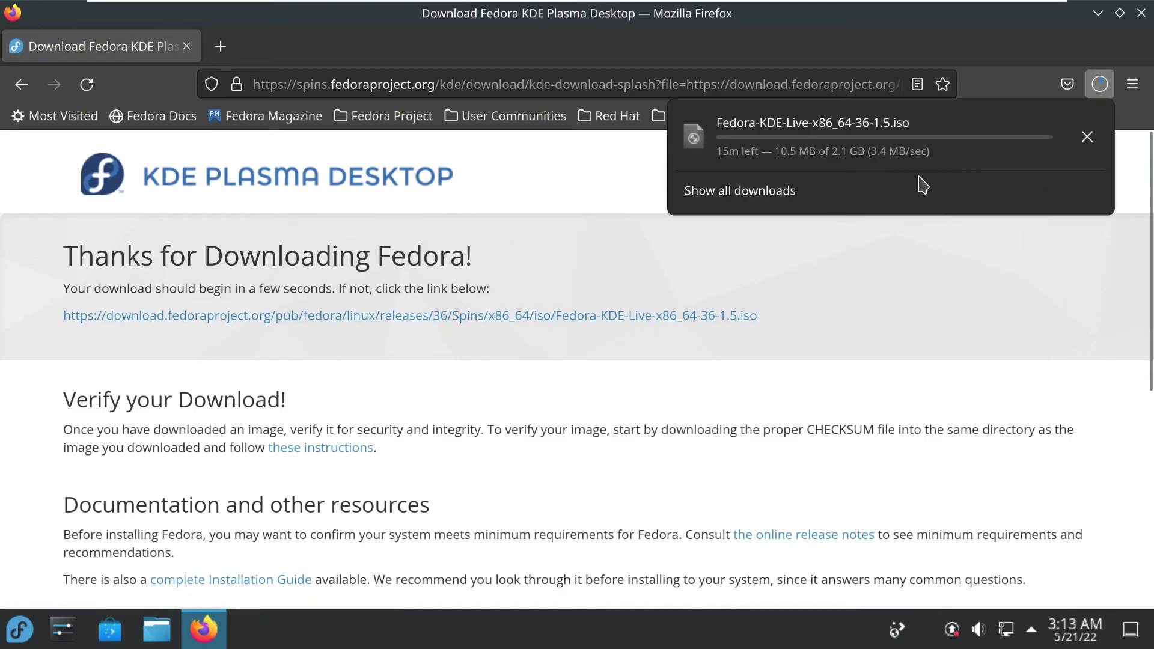
left_click(771, 200)
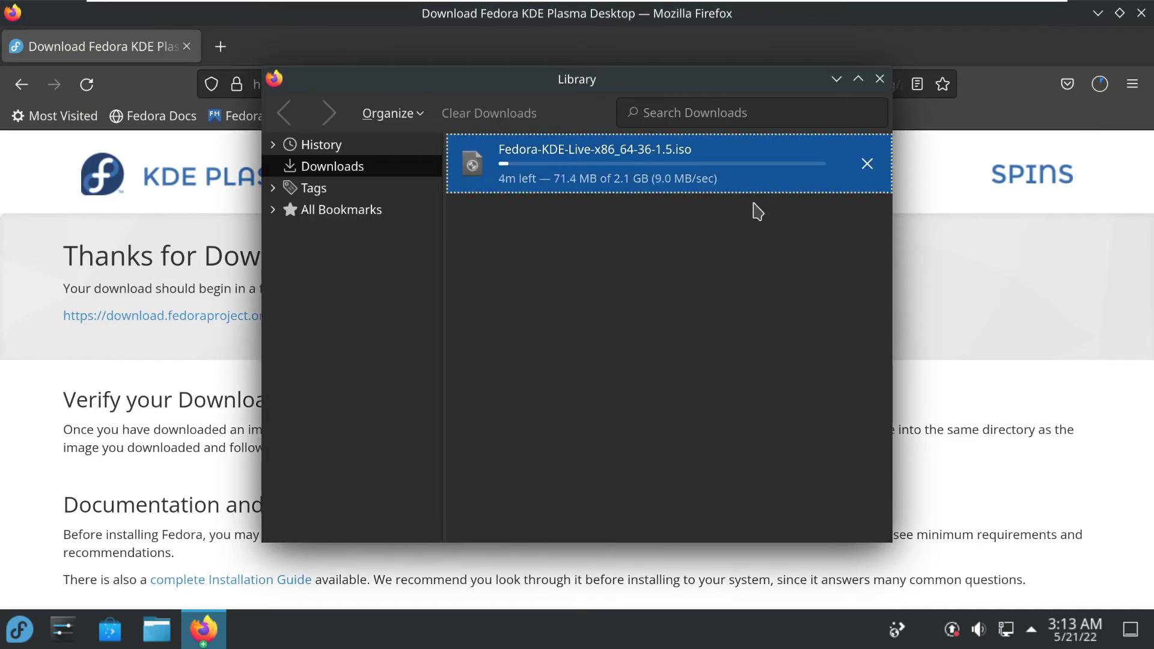
left_click(867, 163)
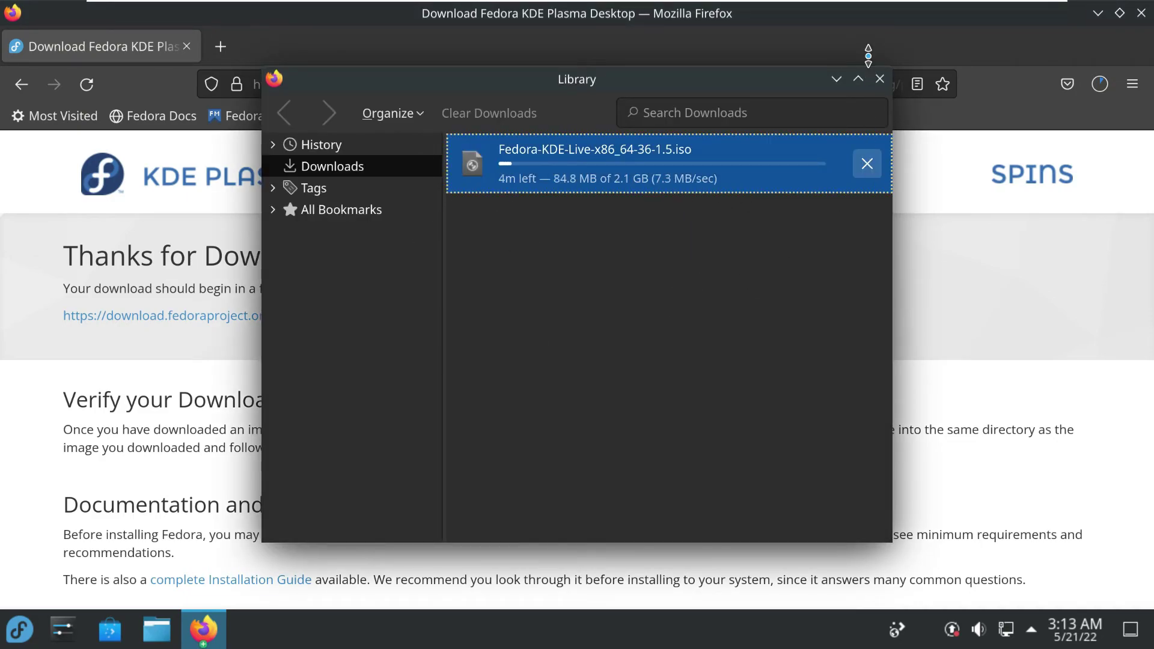
left_click(879, 78)
left_click(626, 83)
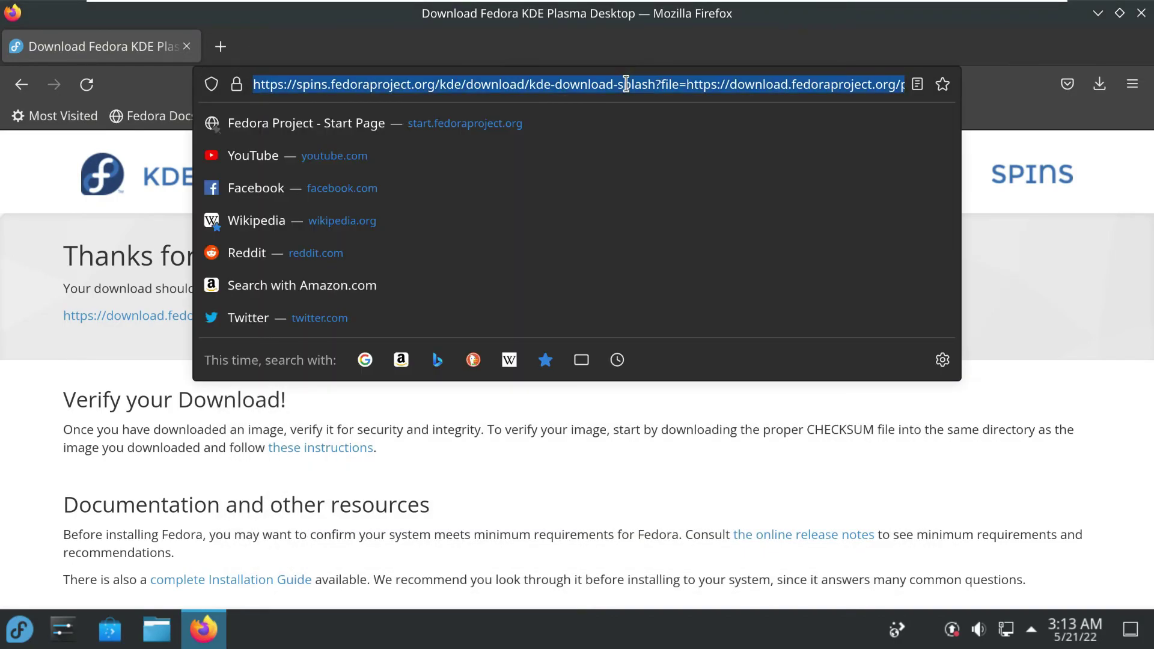
Go to the 9to5Linux YouTube channel via youtube.com and dismiss the sign-in prompt
type("youtube.c")
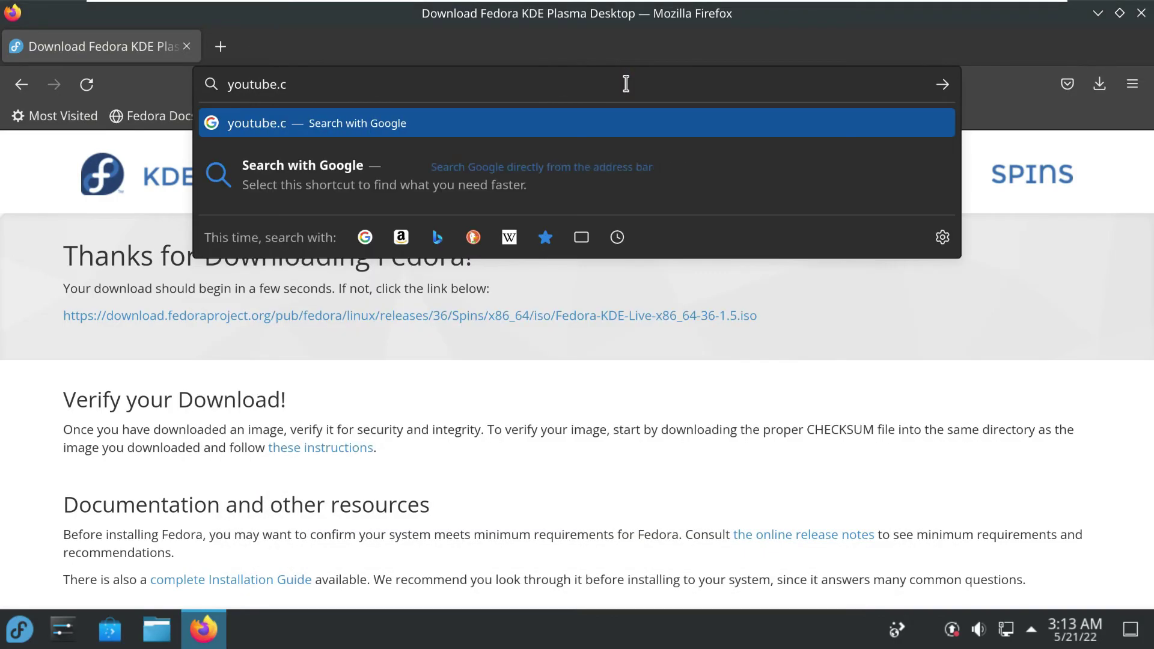
type("om/9to5linux")
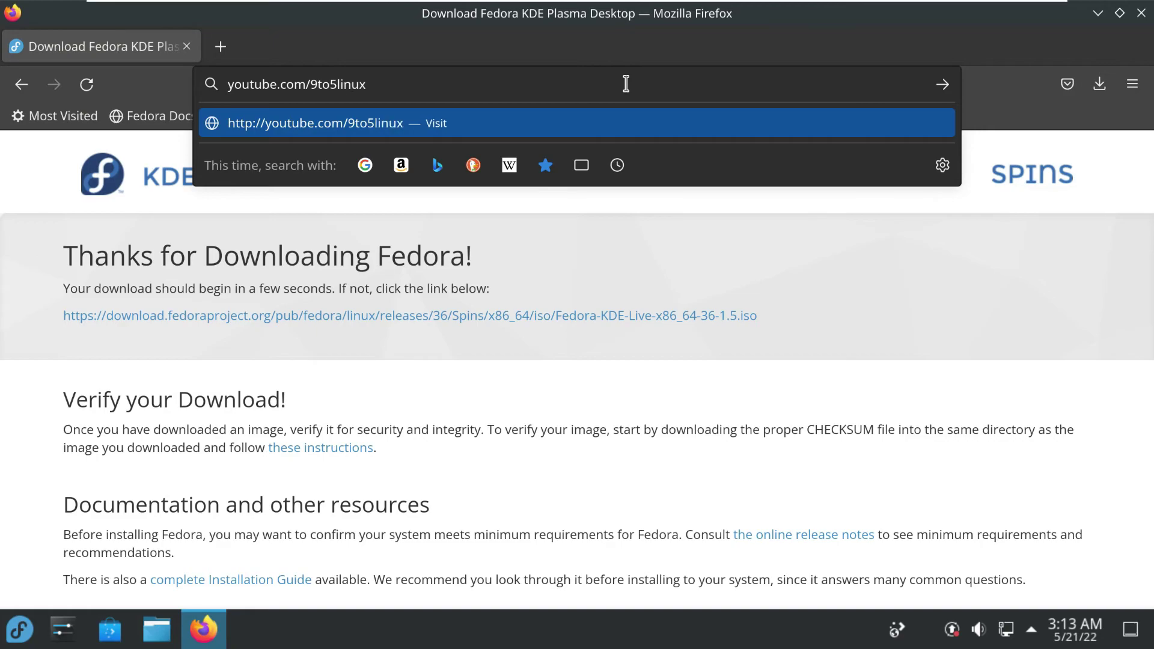
key("Return")
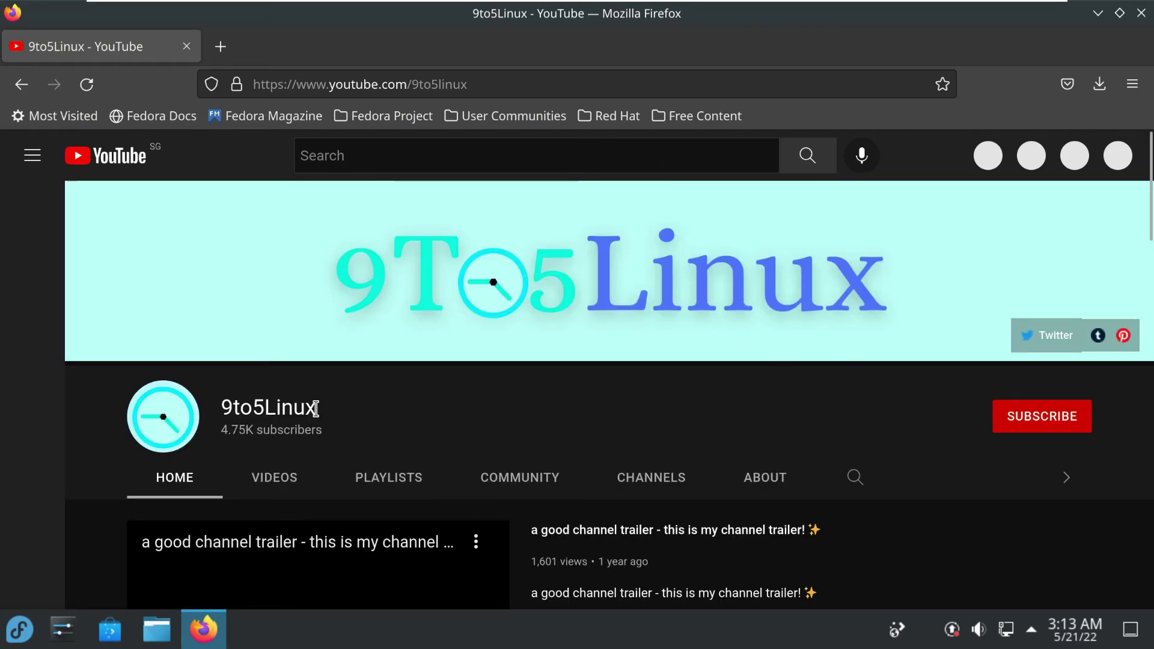
double_click(227, 409)
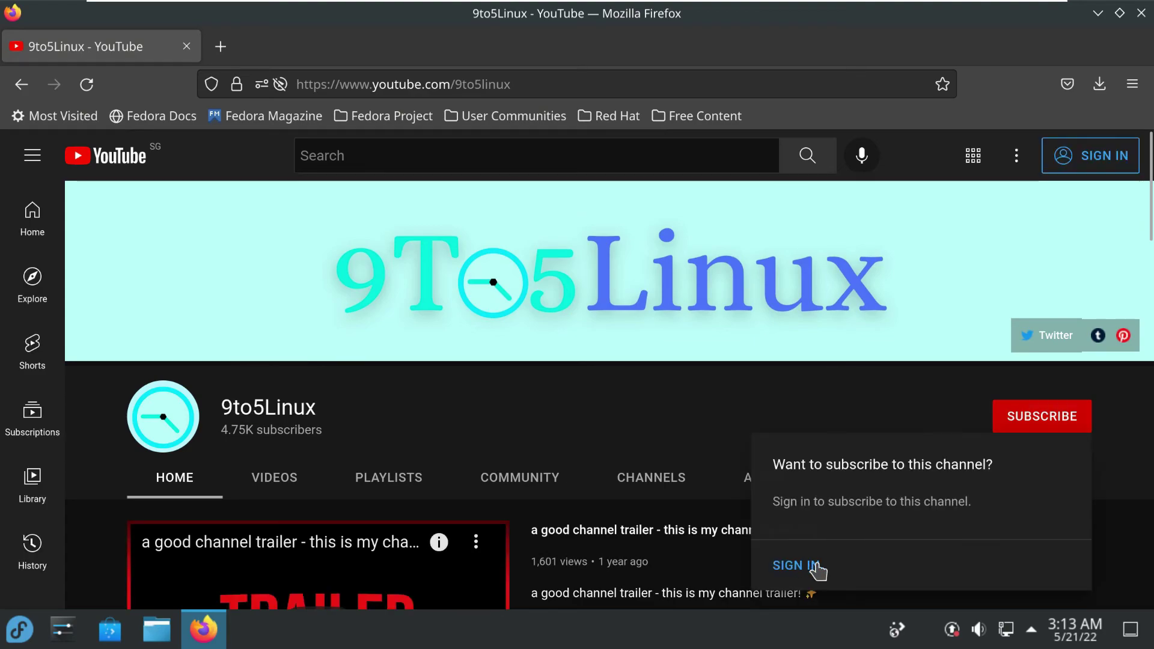
left_click(570, 412)
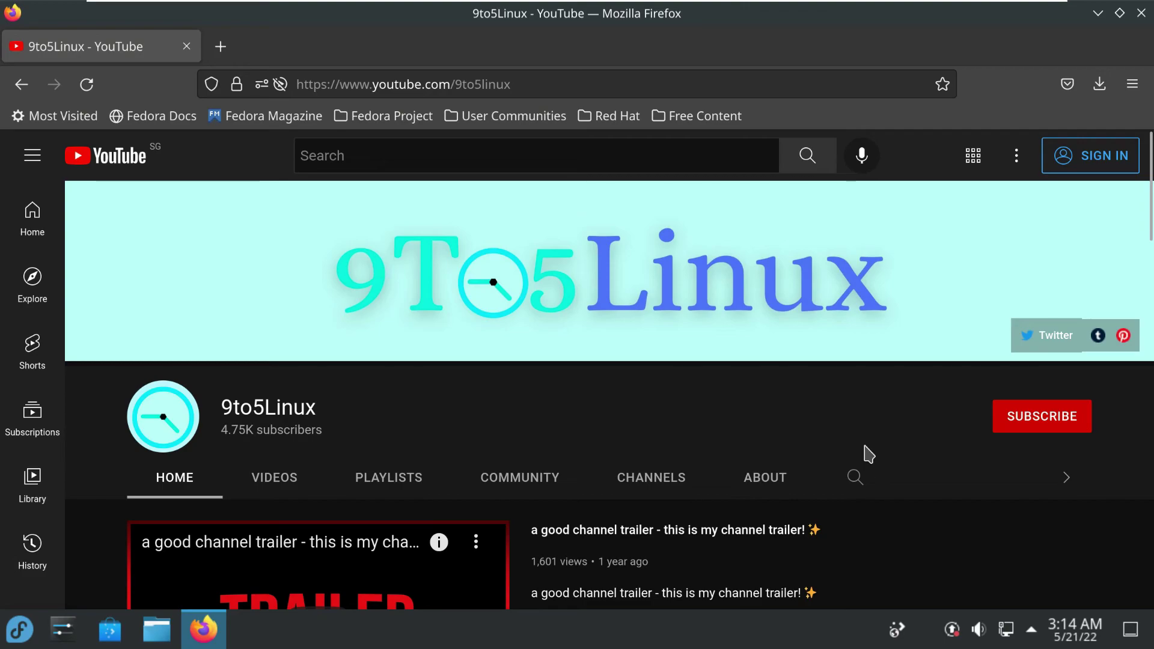
Search the 9to5Linux channel for 'fedora 36' and attempt to subscribe
left_click(854, 477)
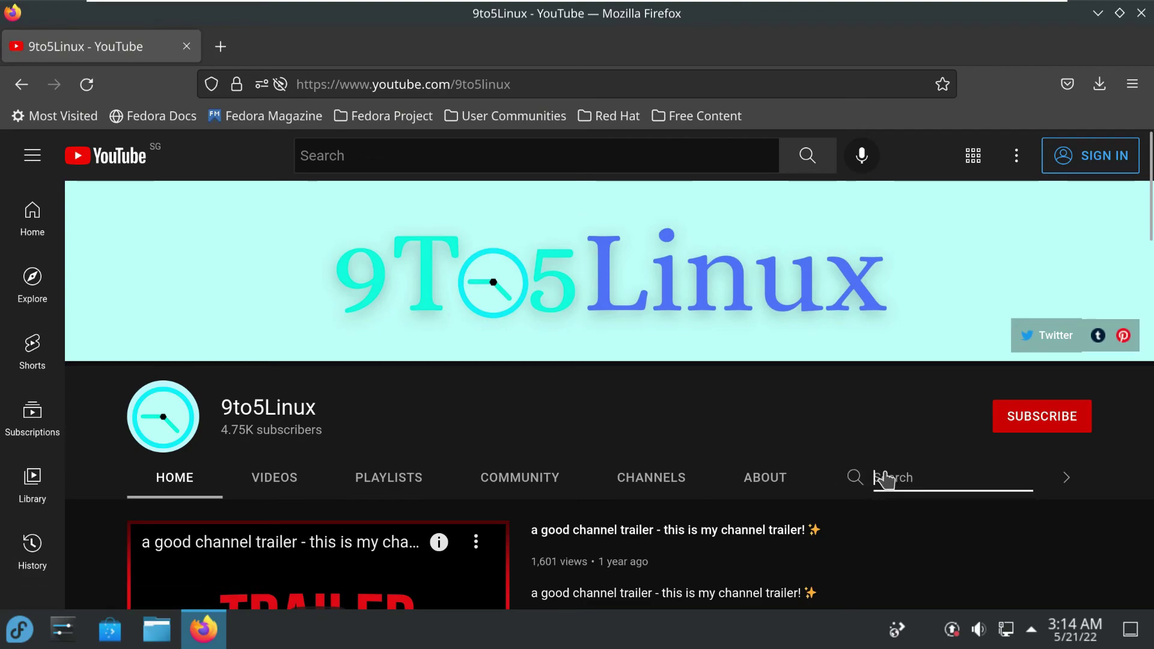
type("fedora 36")
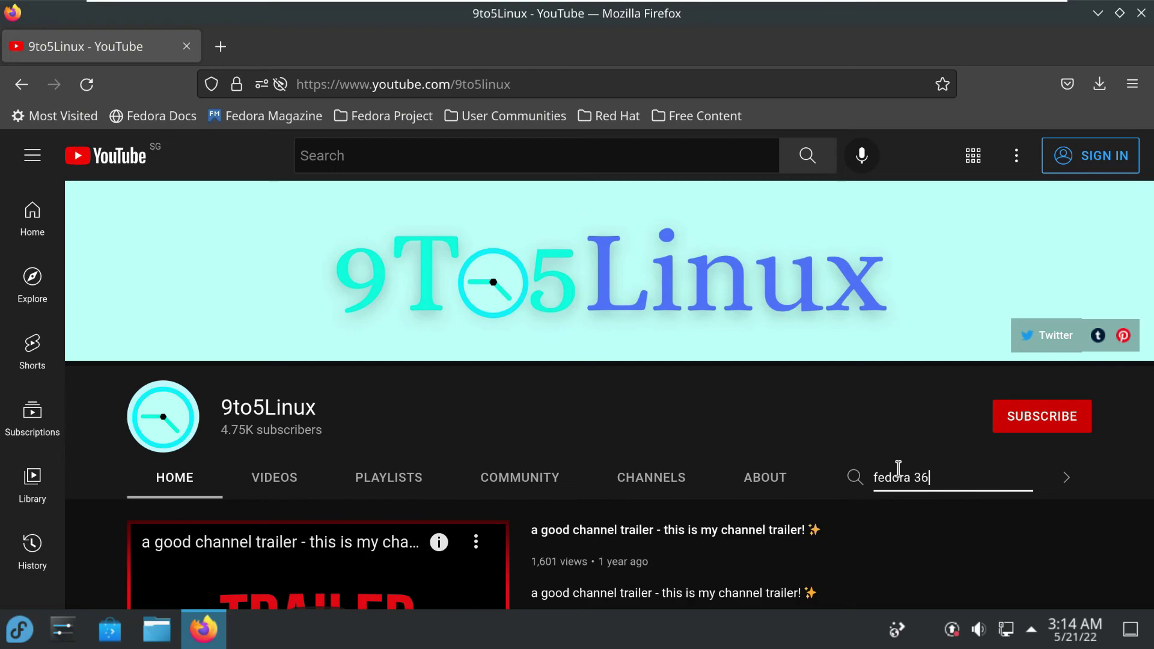
key("Return")
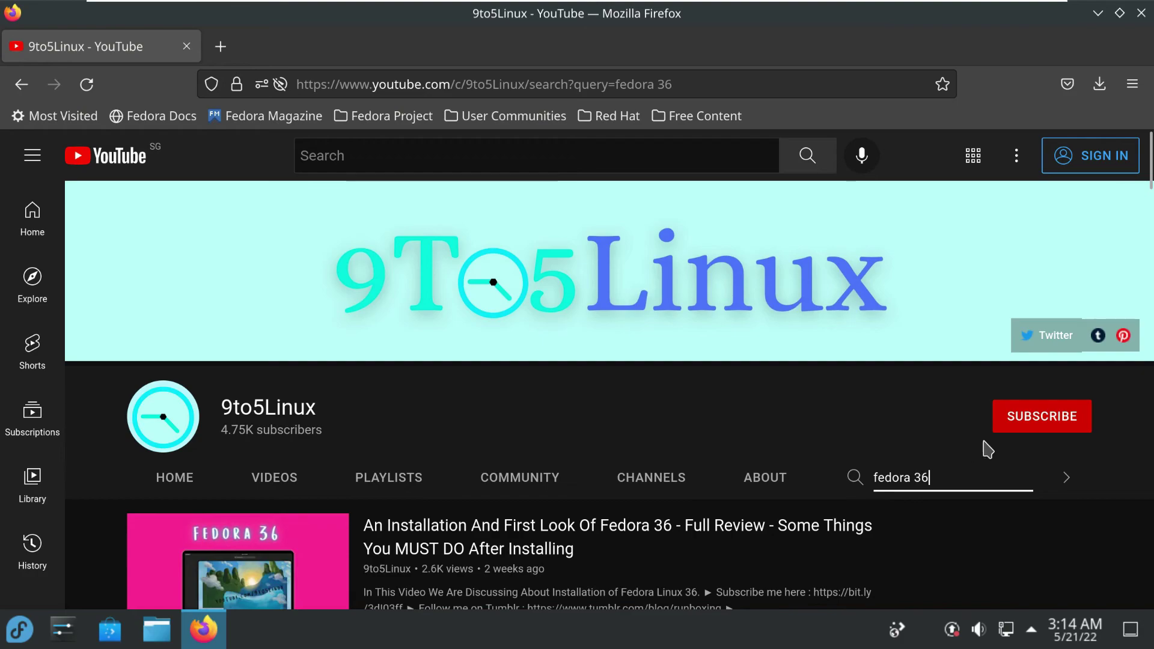
left_click(1041, 416)
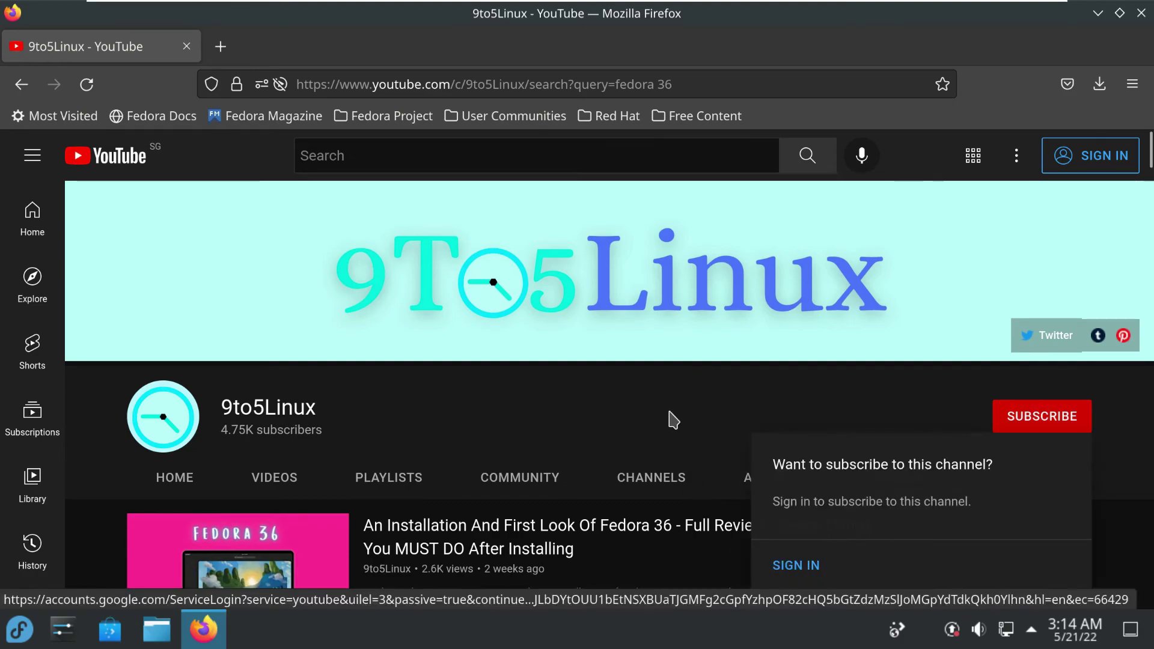
Scroll through the channel's Fedora 36 video results
scroll(669, 419, "down", 6)
scroll(690, 430, "up", 3)
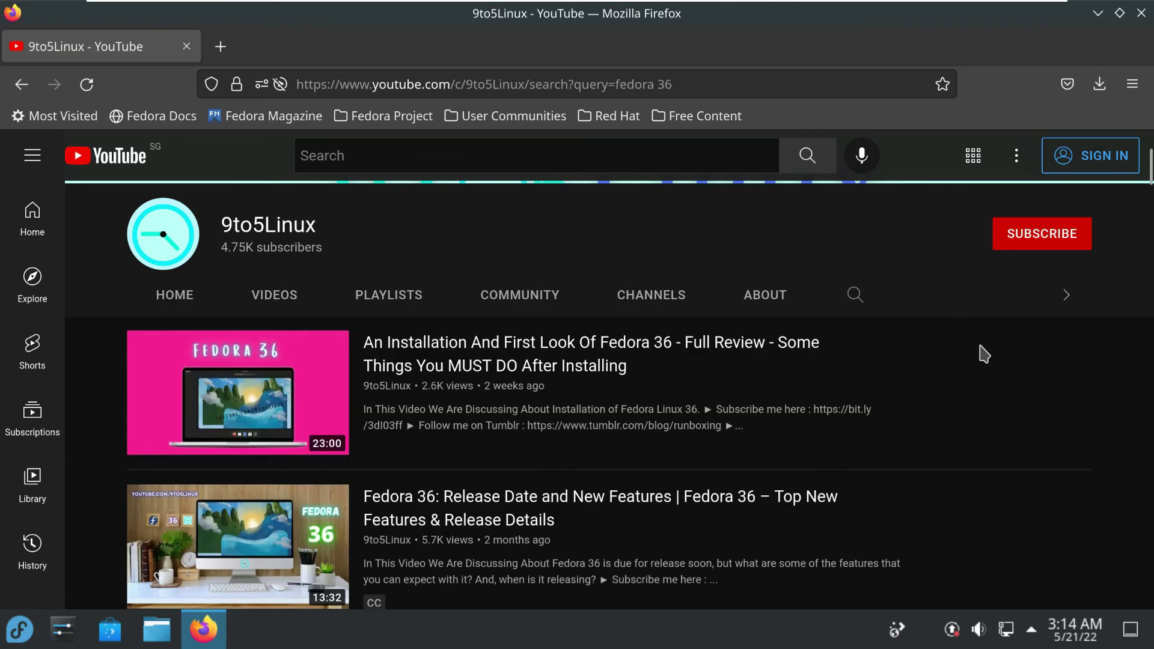
scroll(983, 353, "down", 6)
scroll(983, 353, "up", 6)
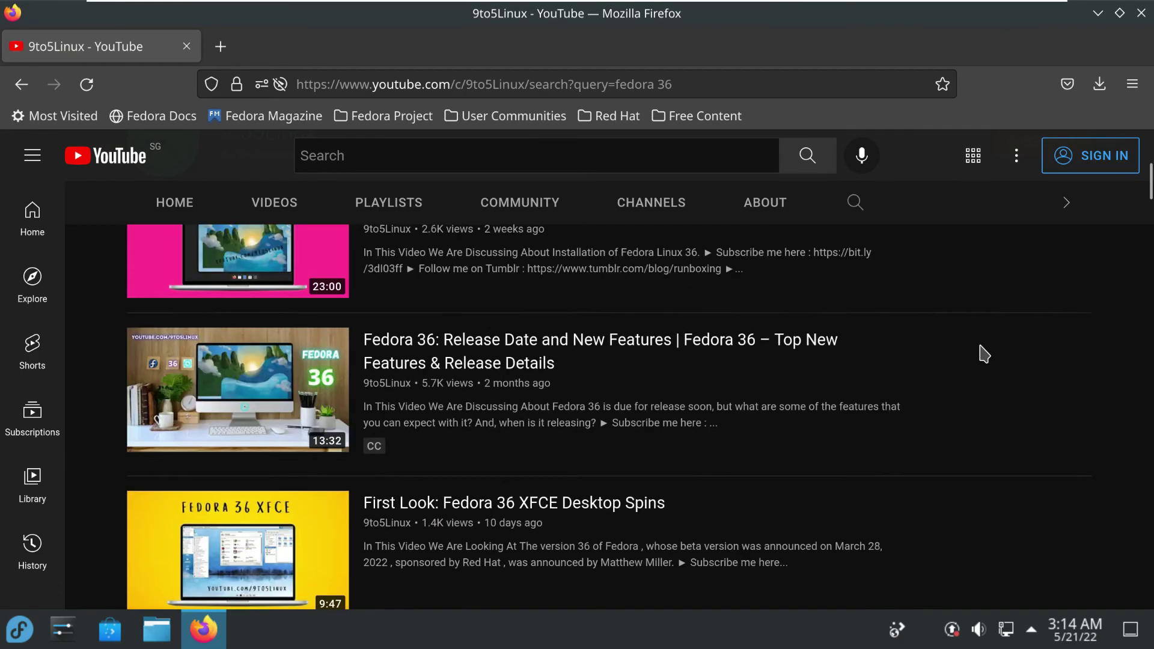
scroll(983, 353, "down", 6)
scroll(984, 353, "down", 6)
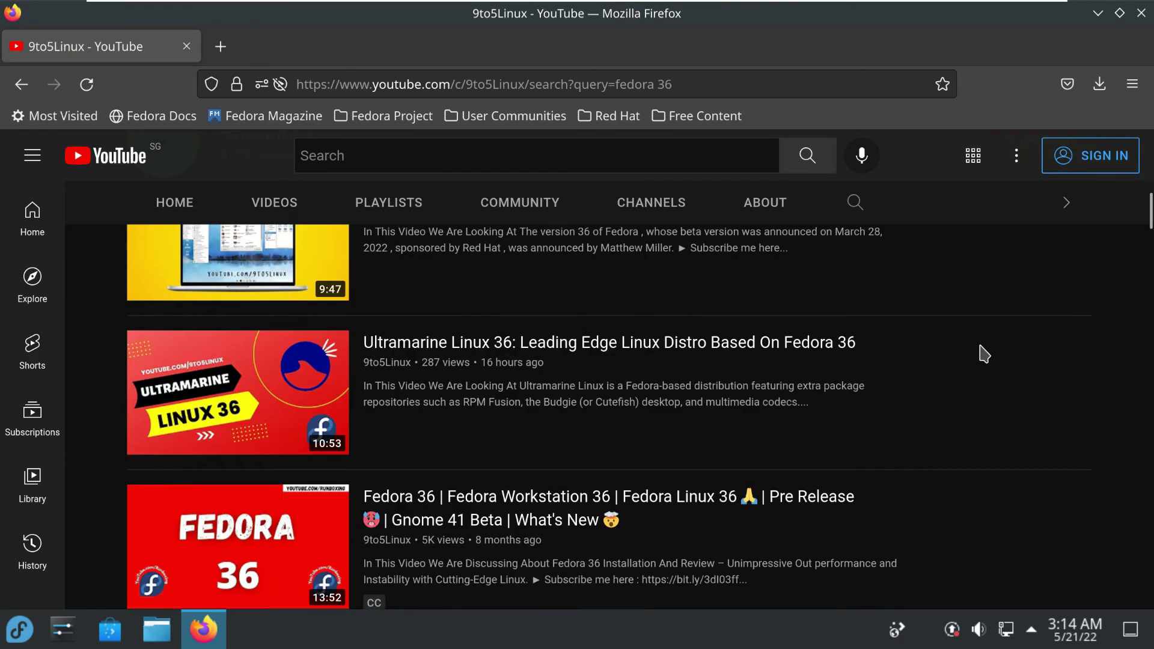
scroll(983, 353, "down", 3)
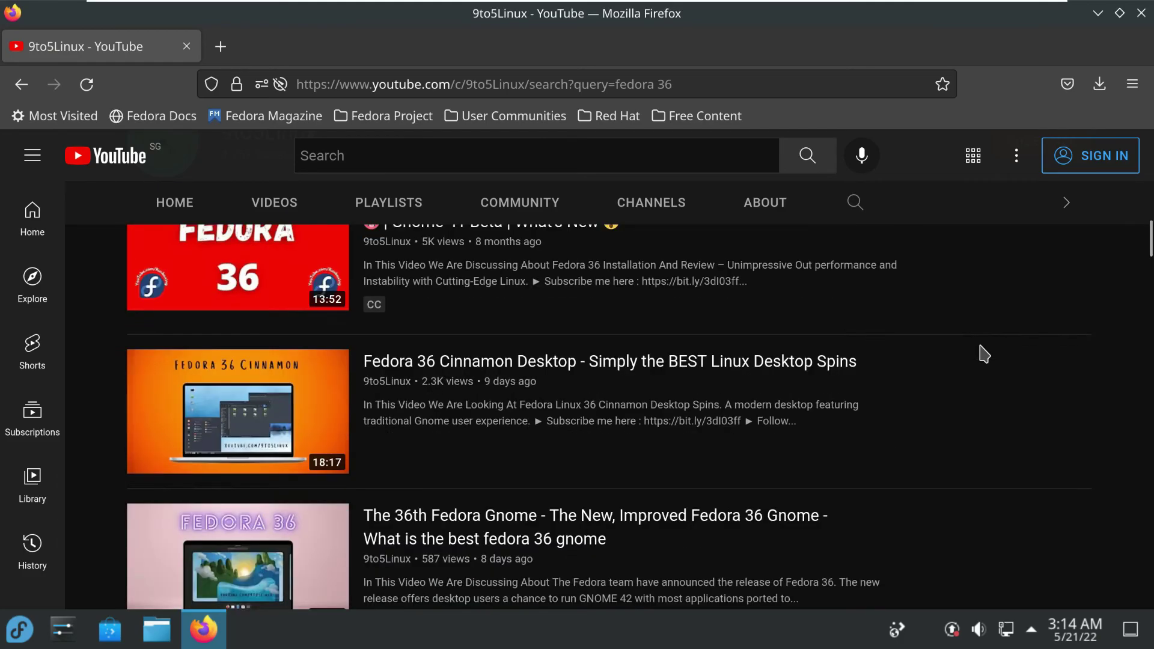
scroll(983, 353, "down", 9)
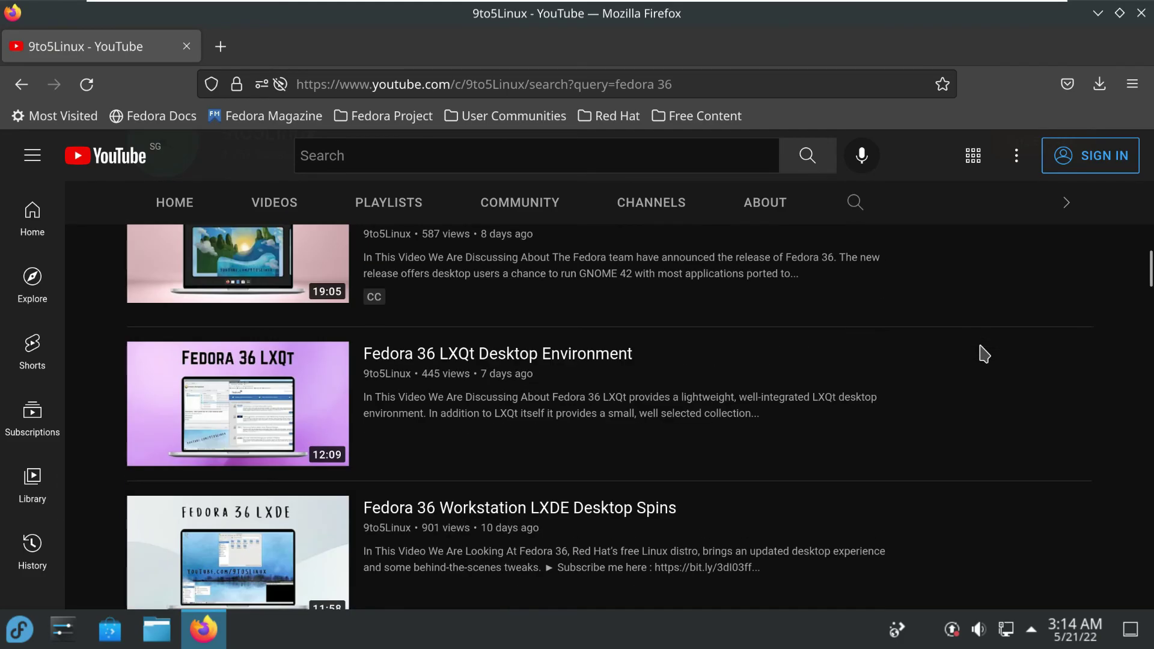
scroll(984, 353, "down", 3)
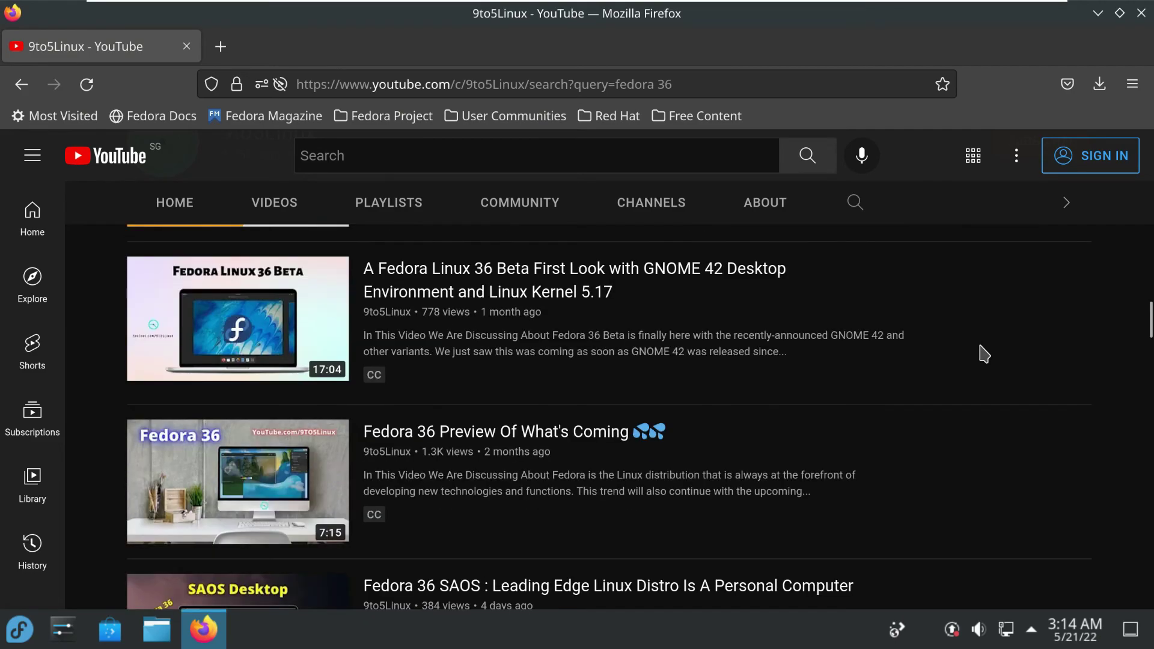
scroll(983, 354, "down", 9)
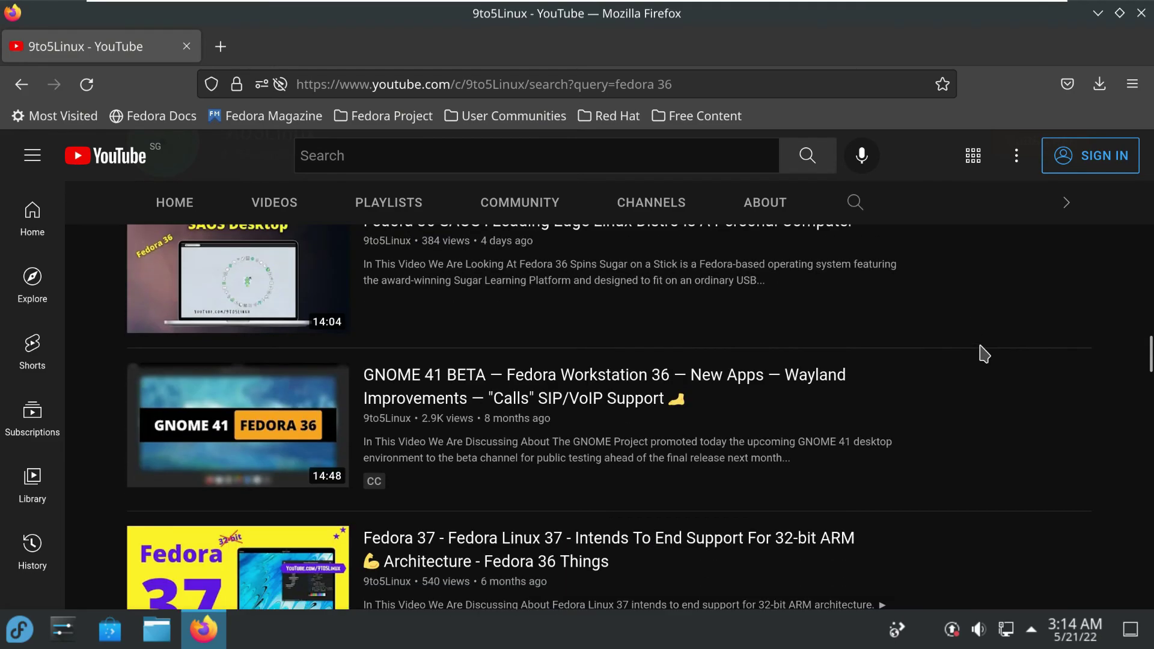
scroll(984, 353, "down", 3)
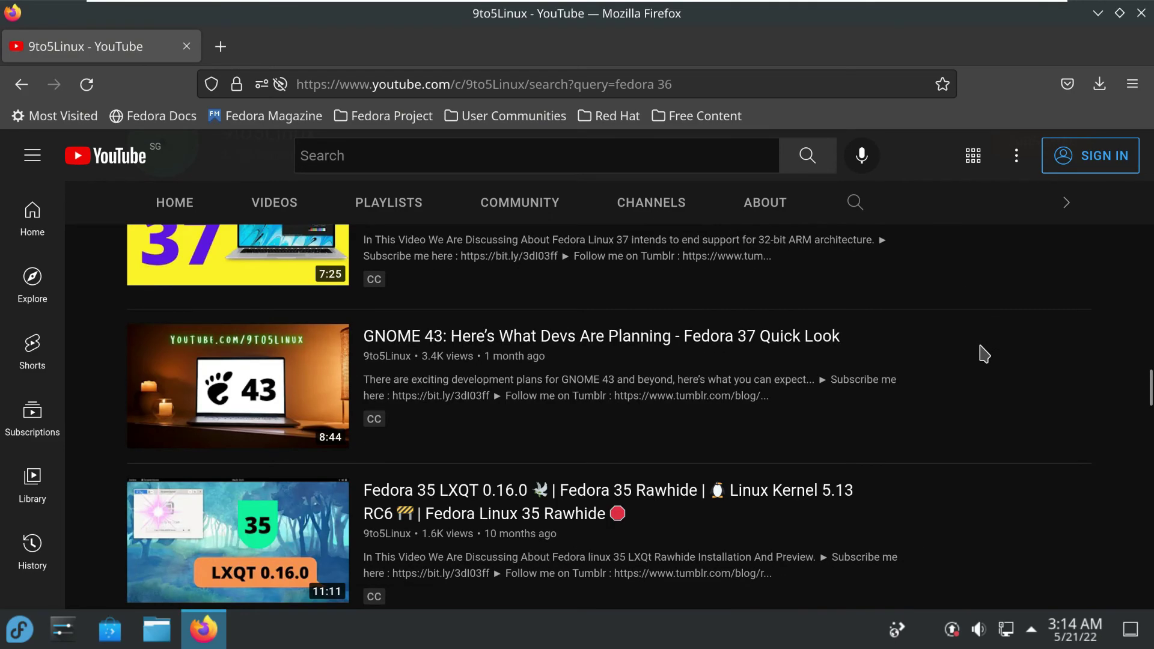
scroll(983, 354, "up", 20)
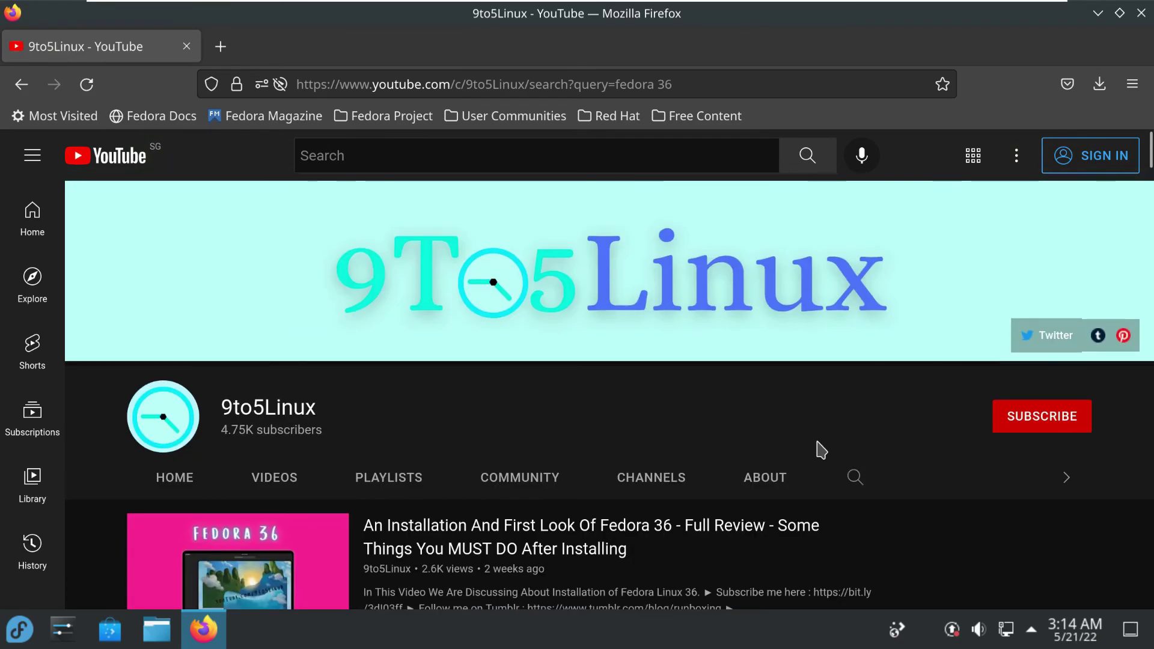
Open the 9to5Linux About page and read through the channel description
left_click(768, 477)
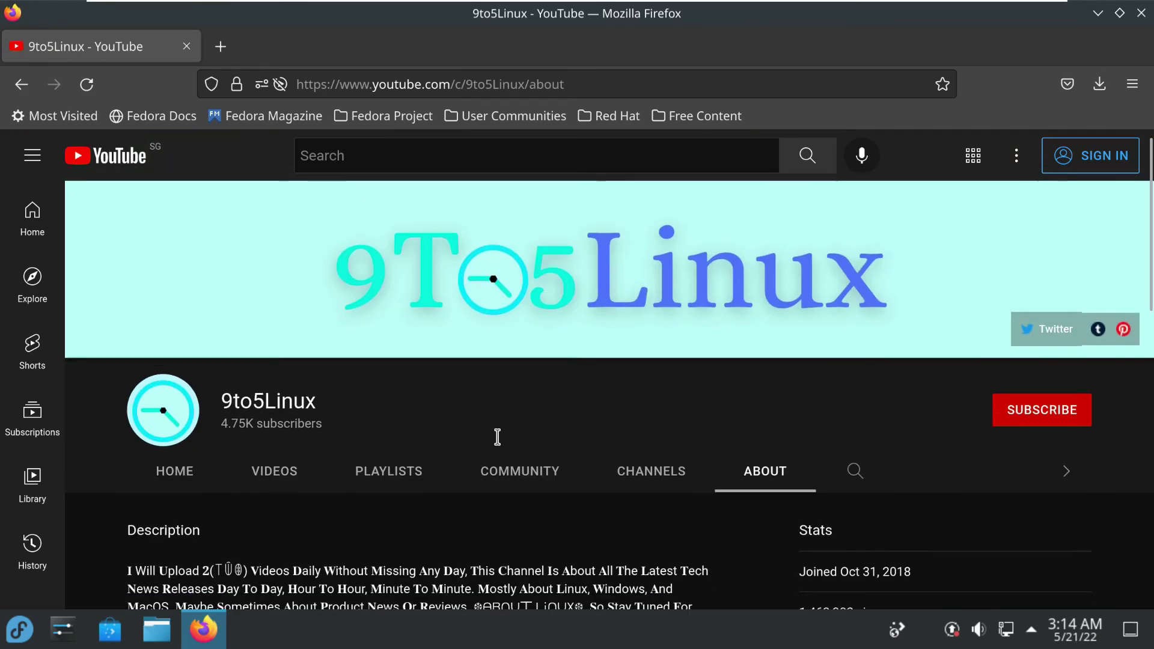
scroll(511, 451, "down", 6)
scroll(533, 466, "up", 6)
scroll(471, 450, "down", 4)
scroll(471, 450, "down", 2)
scroll(469, 433, "up", 3)
left_click_drag(470, 404, 129, 400)
scroll(524, 413, "down", 6)
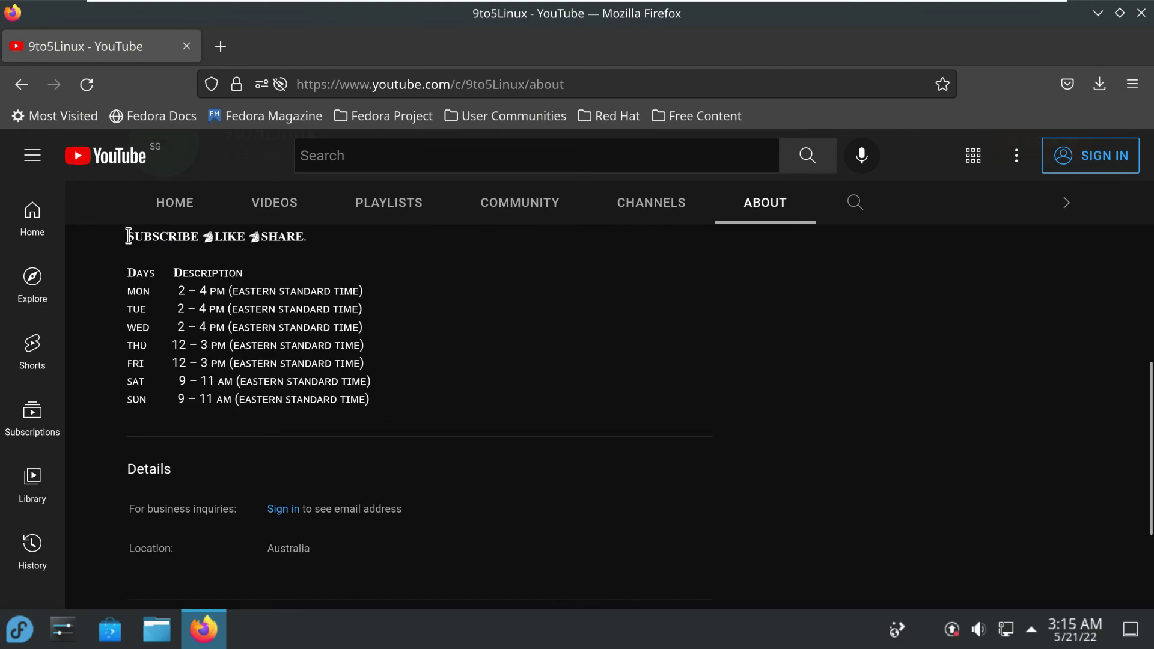
left_click_drag(306, 332, 384, 406)
scroll(580, 463, "up", 3)
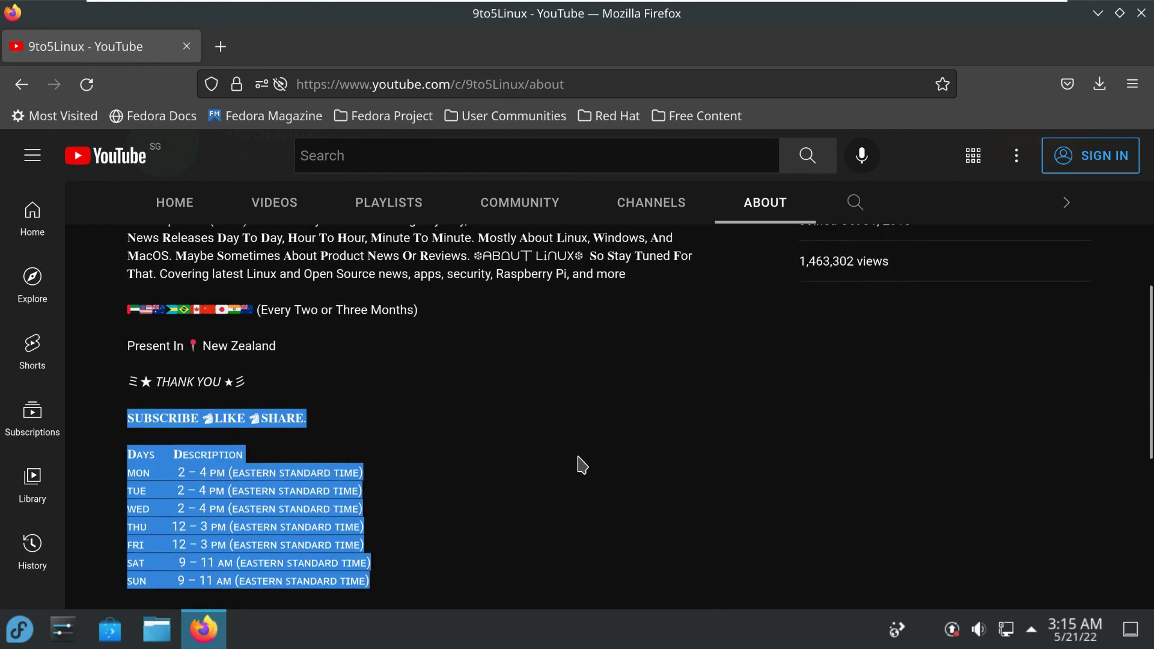
scroll(785, 501, "up", 5)
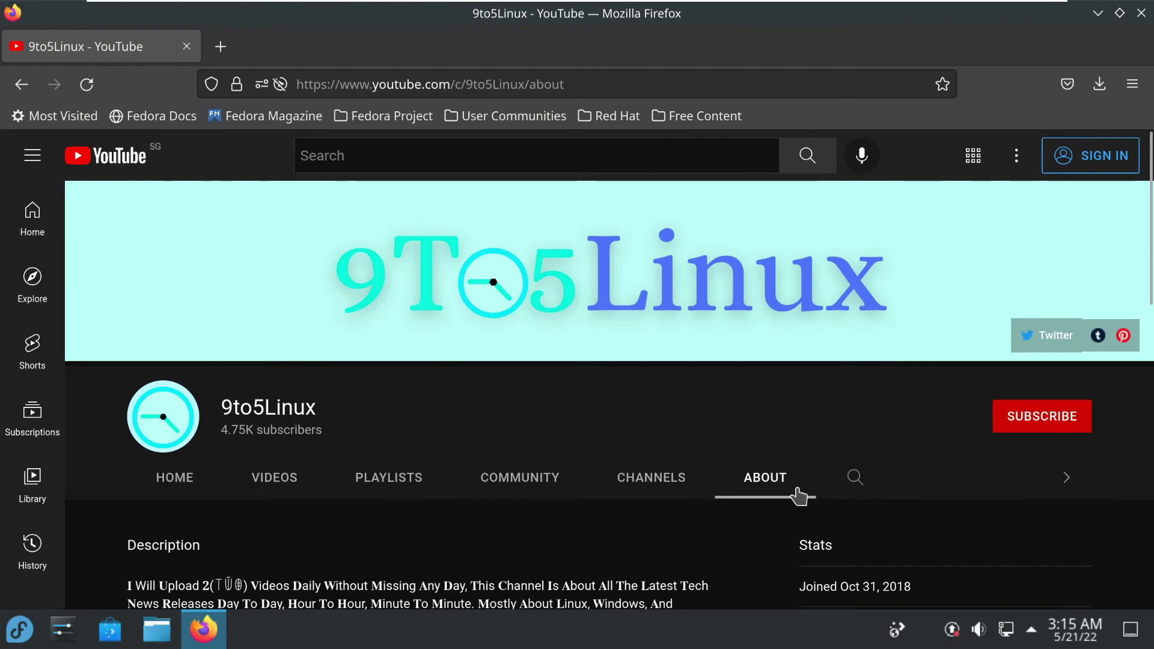
Try subscribing again, dismiss the sign-in prompt, and close Firefox
left_click(1026, 421)
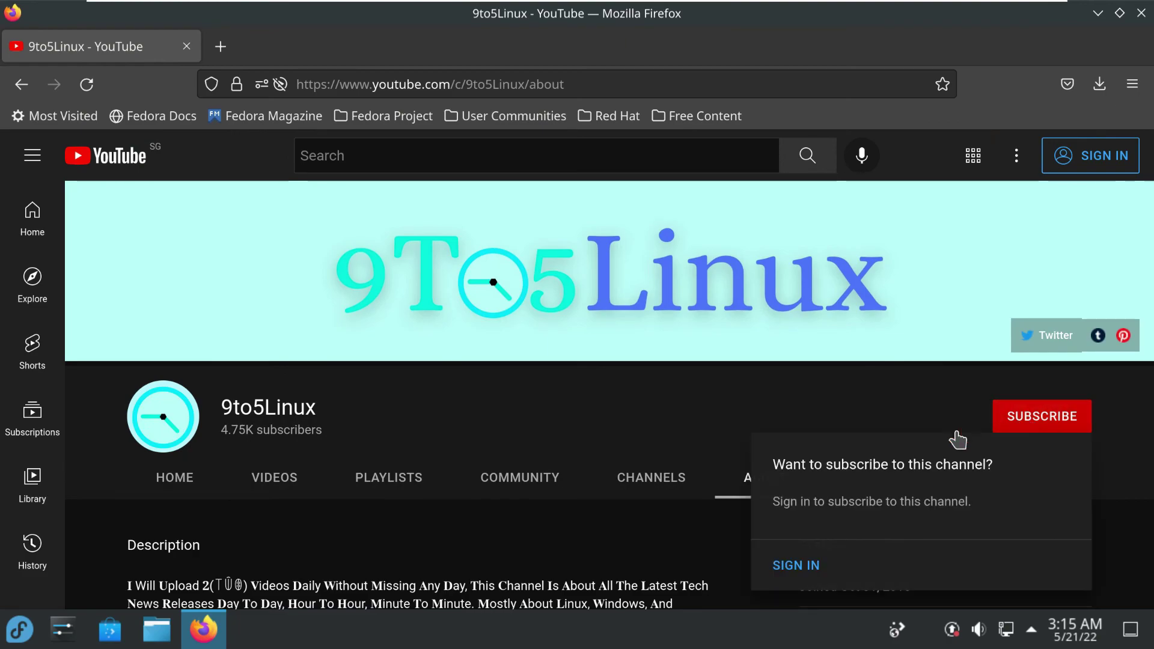
left_click(555, 424)
double_click(249, 406)
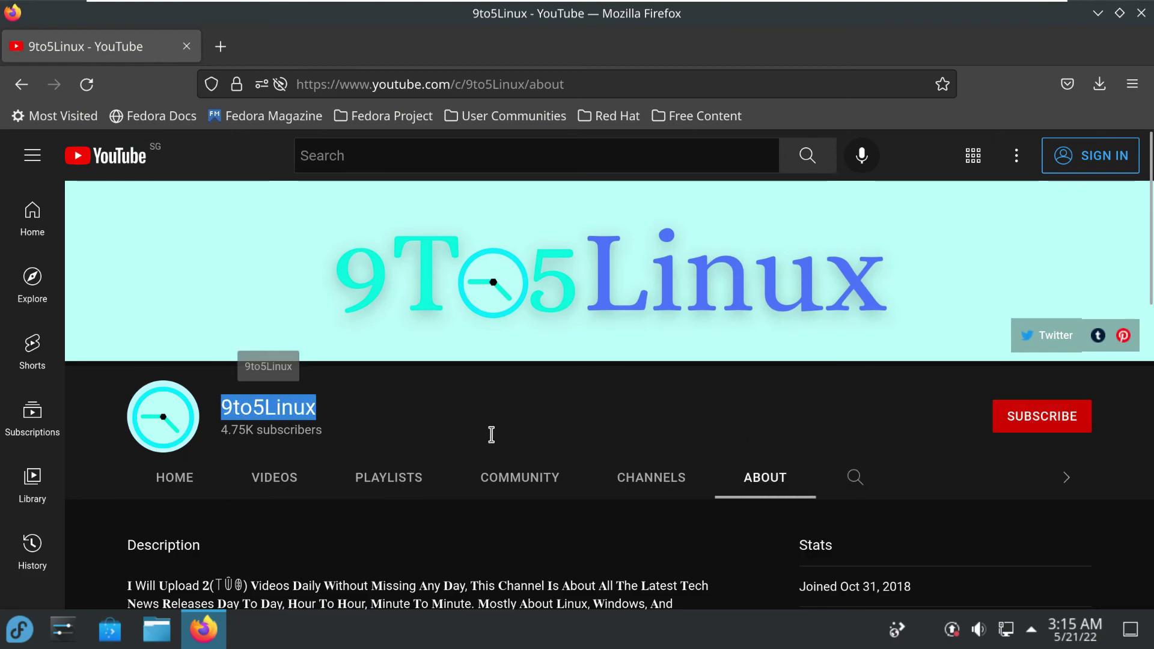
left_click(1136, 19)
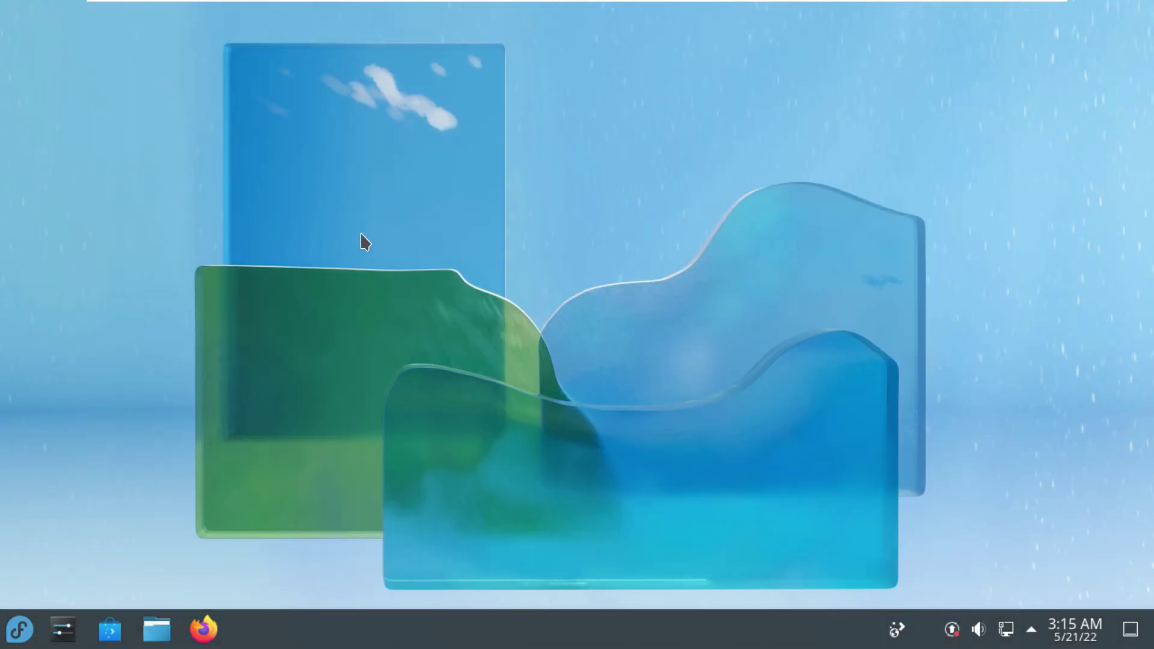
left_click(19, 629)
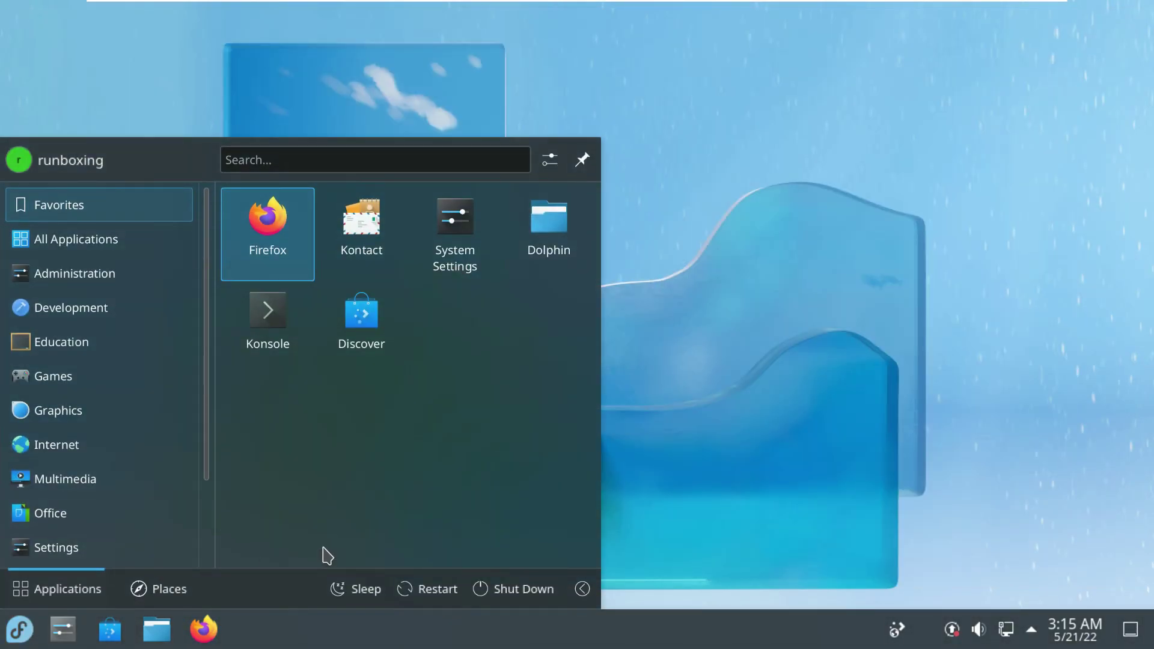
left_click(582, 588)
left_click(537, 540)
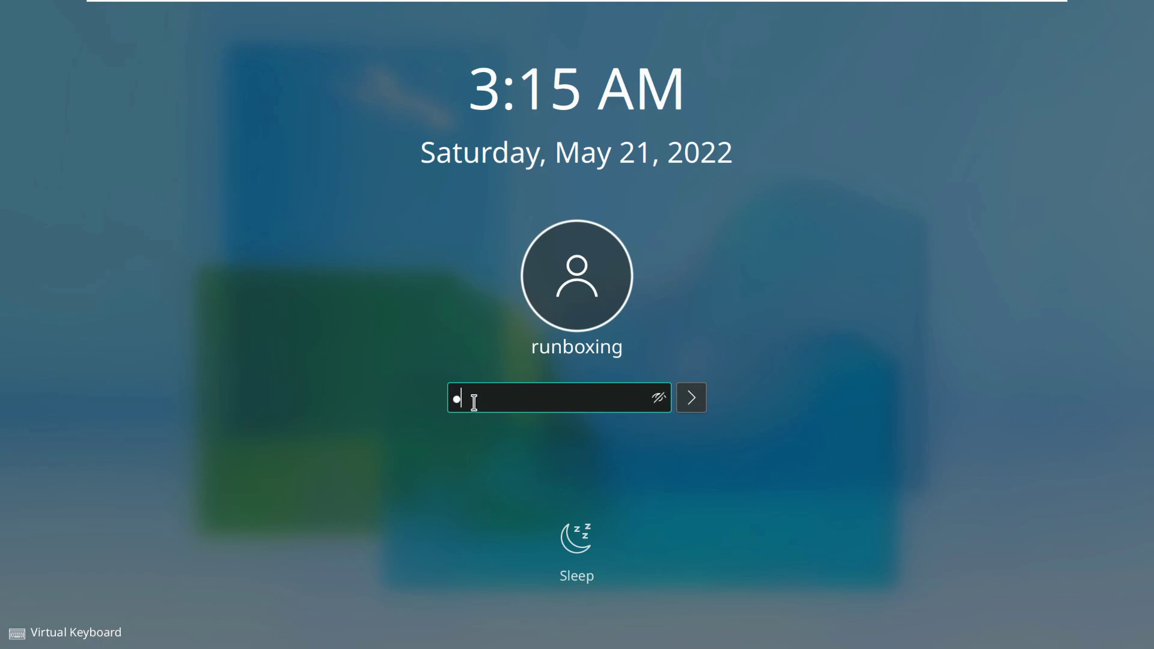
left_click(660, 400)
left_click(691, 398)
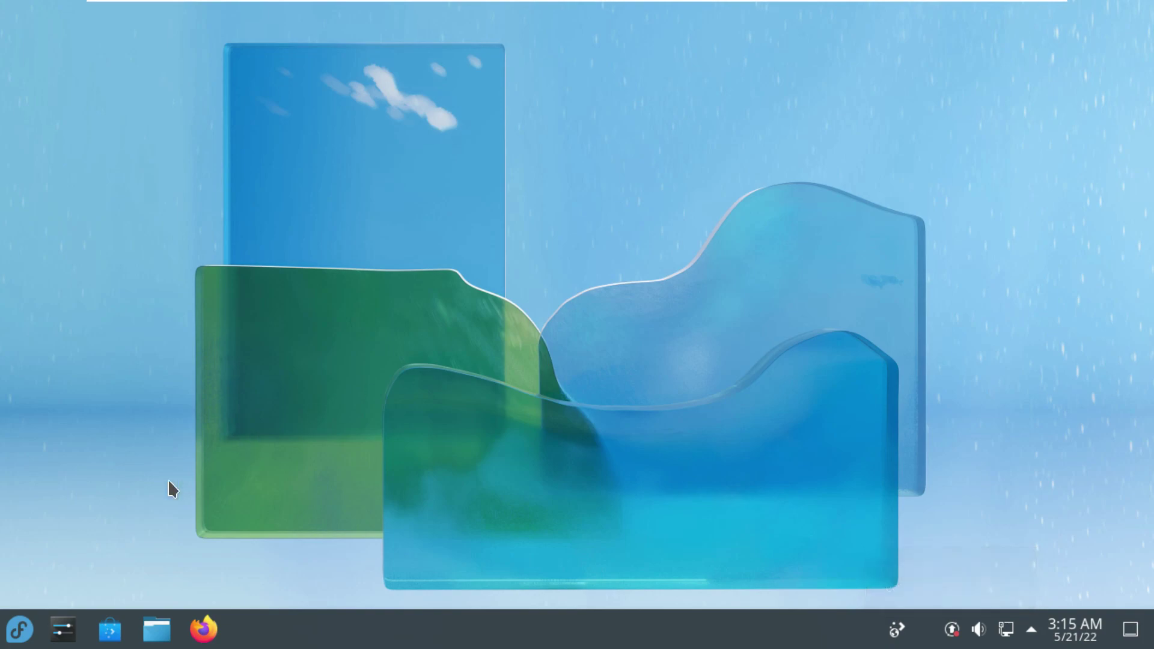
left_click(27, 629)
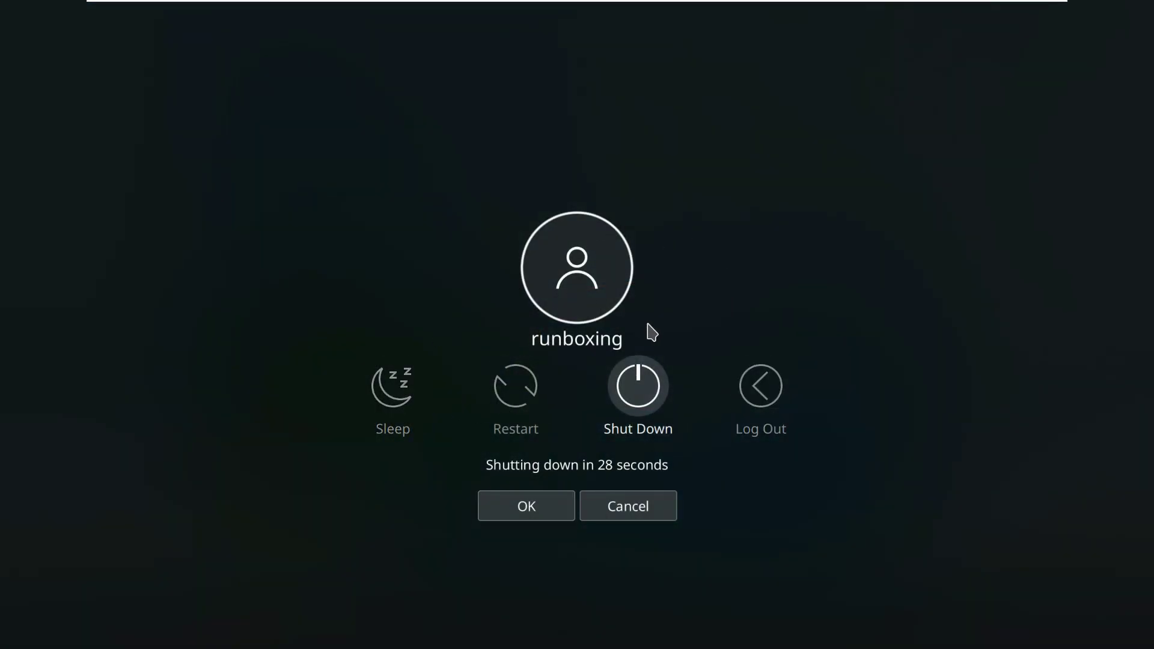
Confirm the shutdown in the KDE Plasma logout dialog
left_click(562, 503)
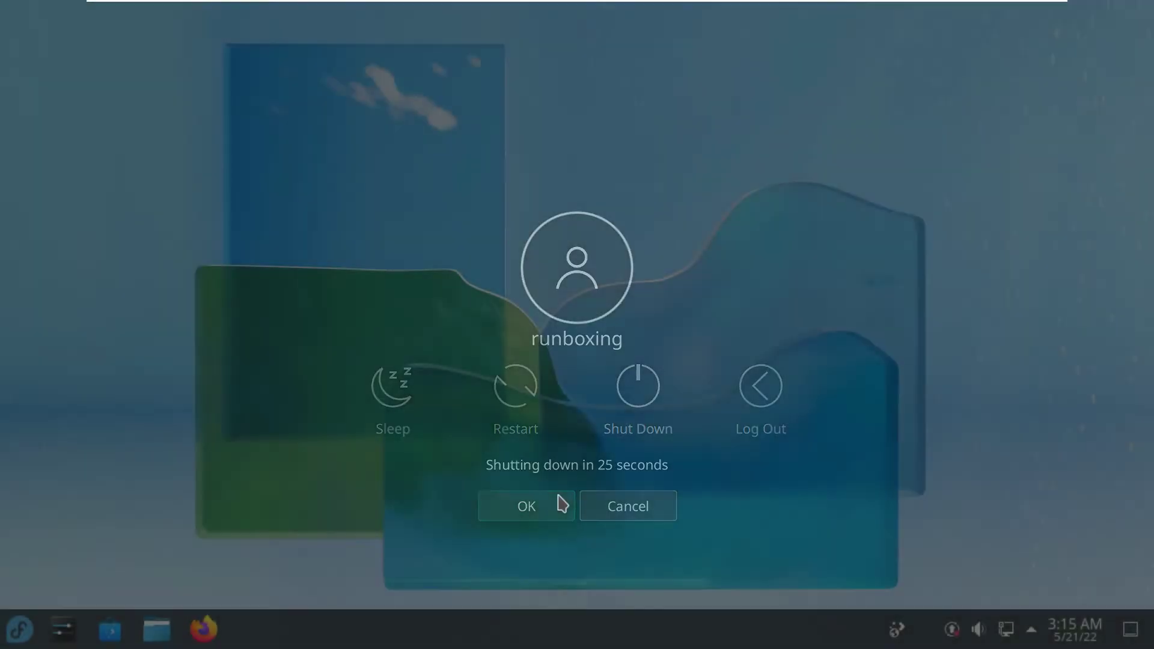